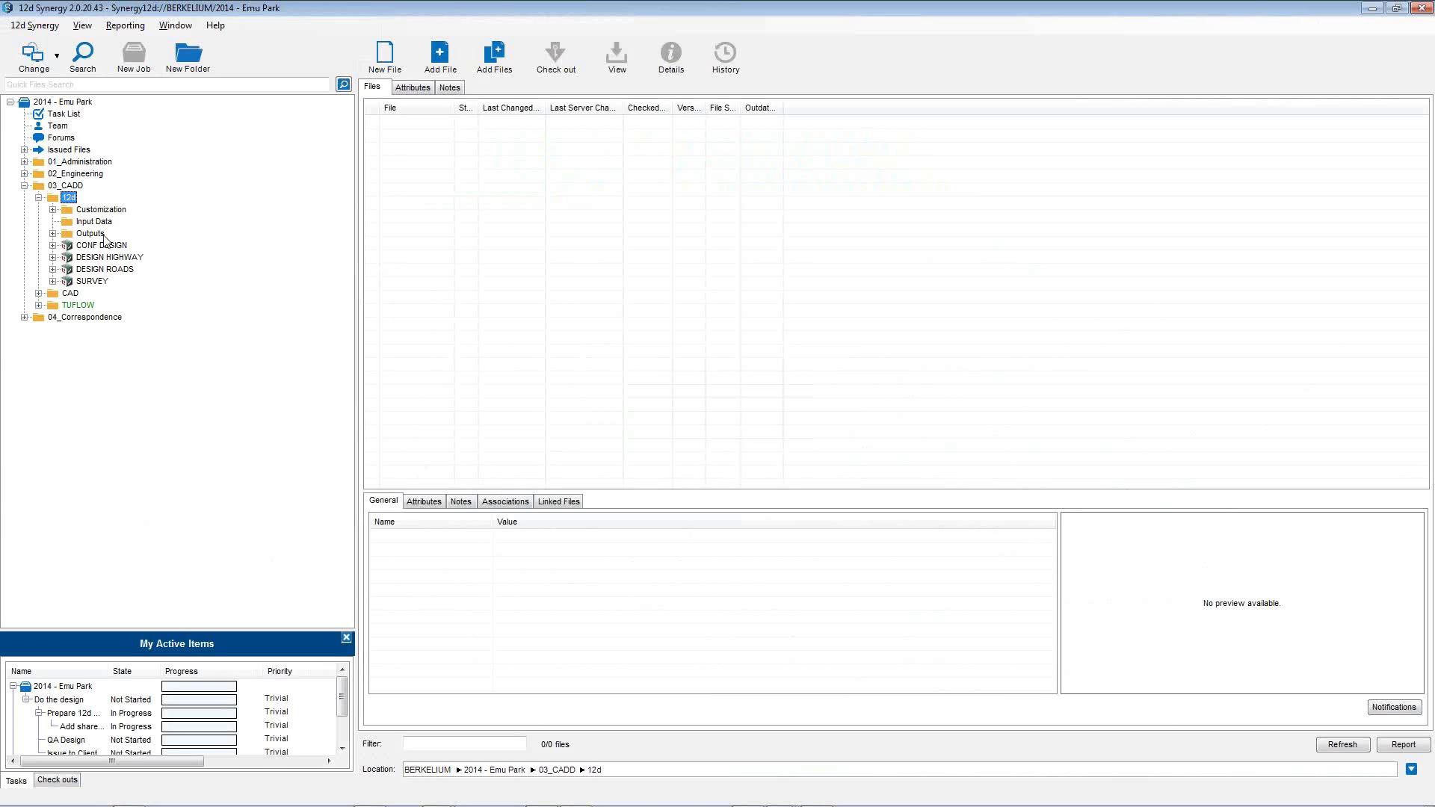
Create a 12d Model project named DRAINAGE with version V11 C1 in the 12d folder, and select it in the project tree.
right_click(67, 202)
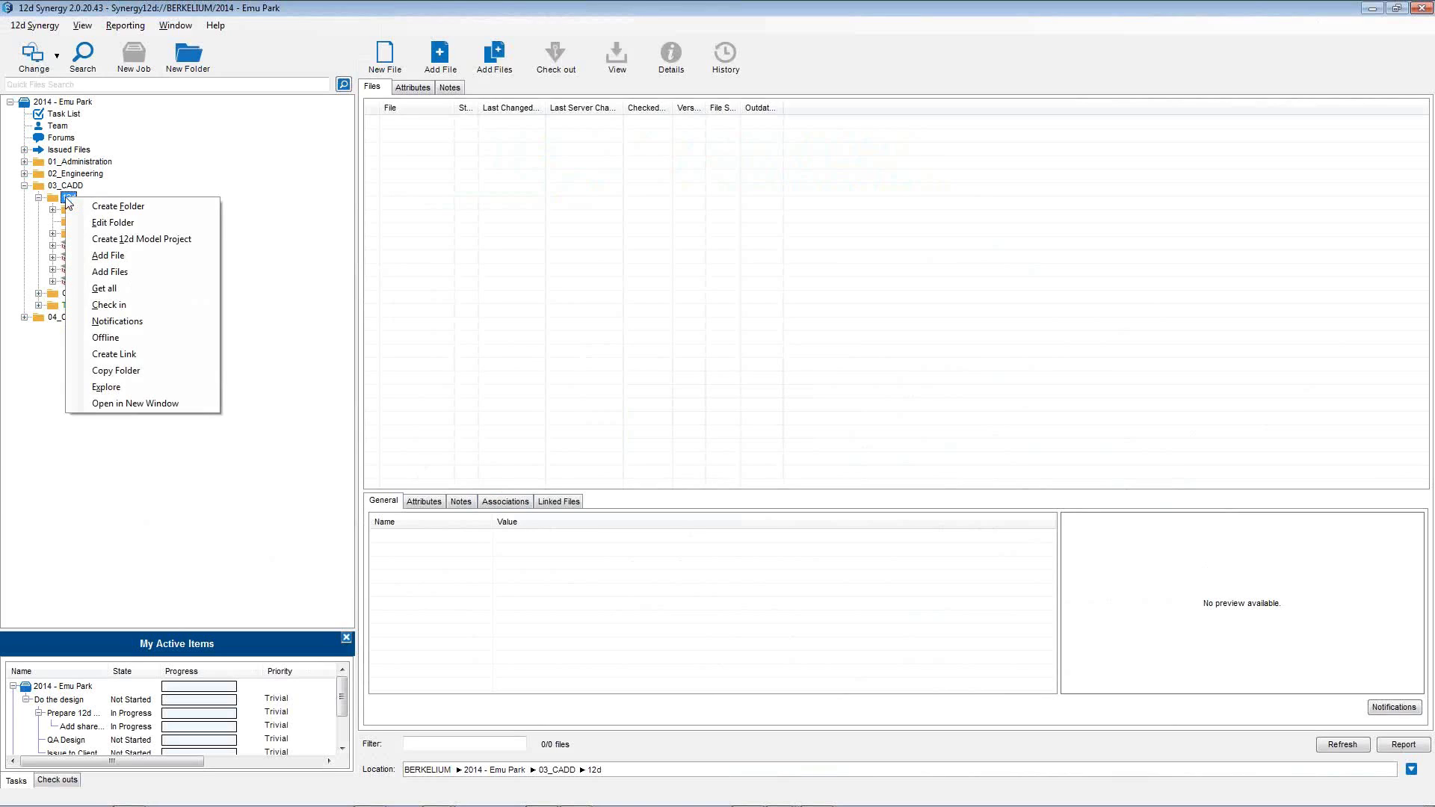
left_click(139, 240)
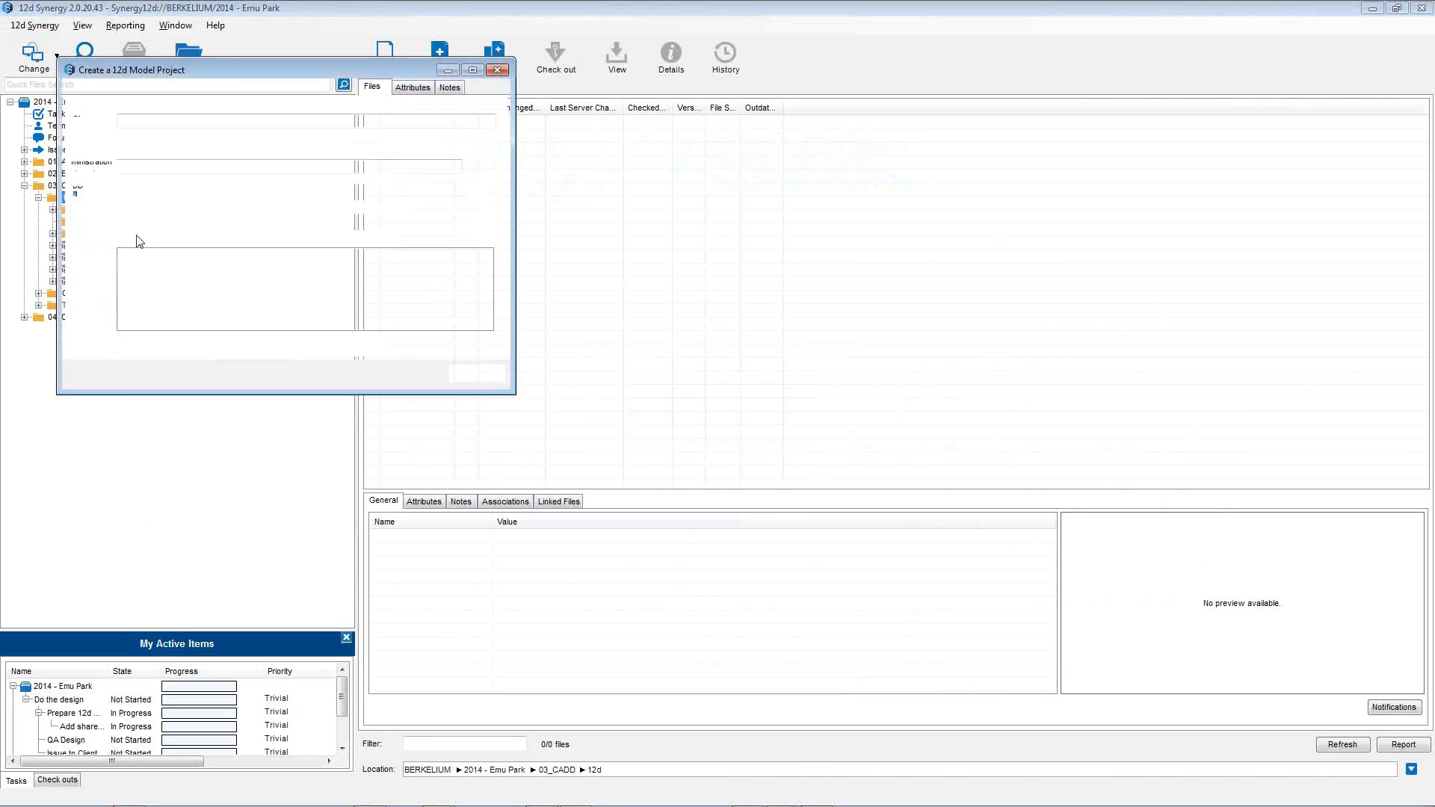
left_click(139, 124)
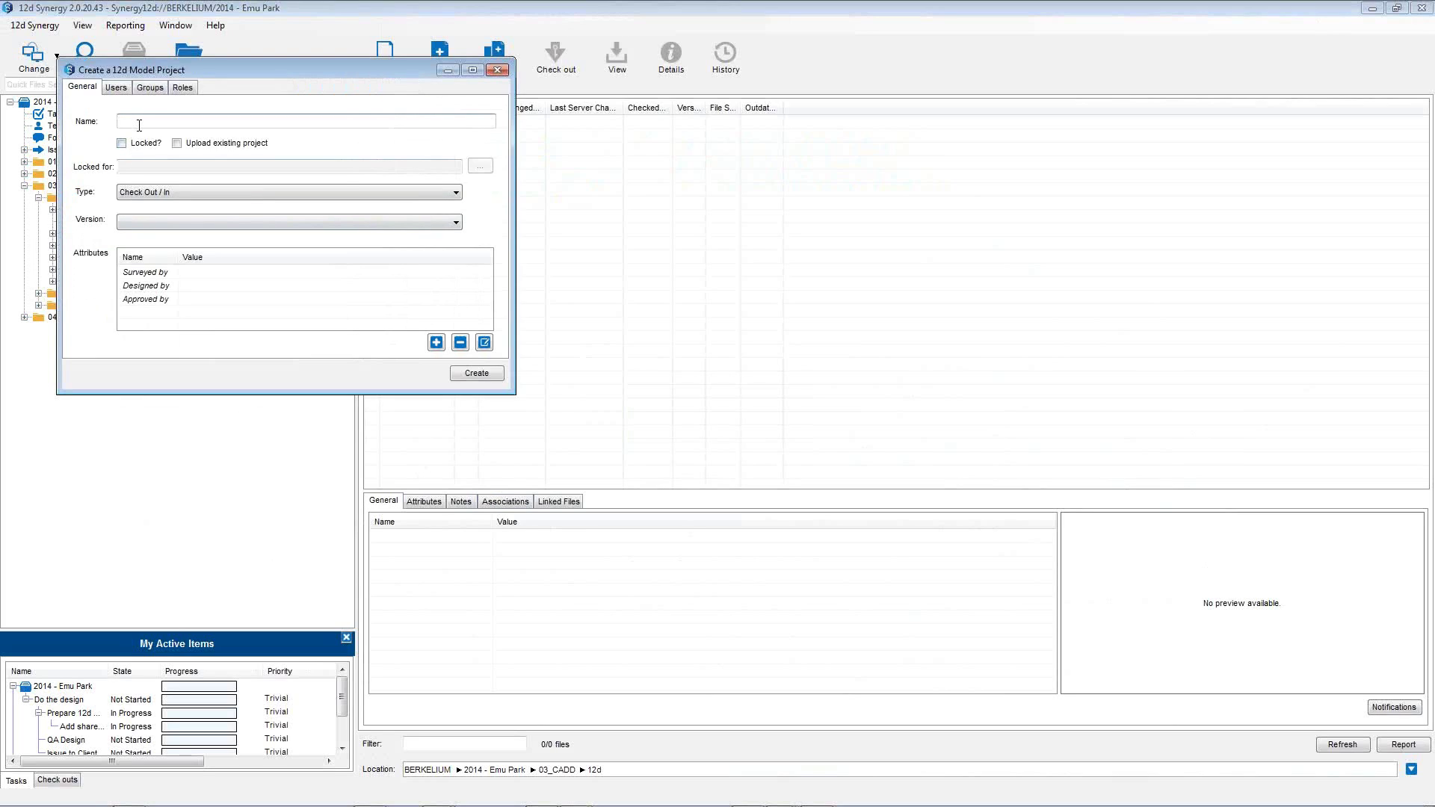
key("Caps_Lock")
type("DRA")
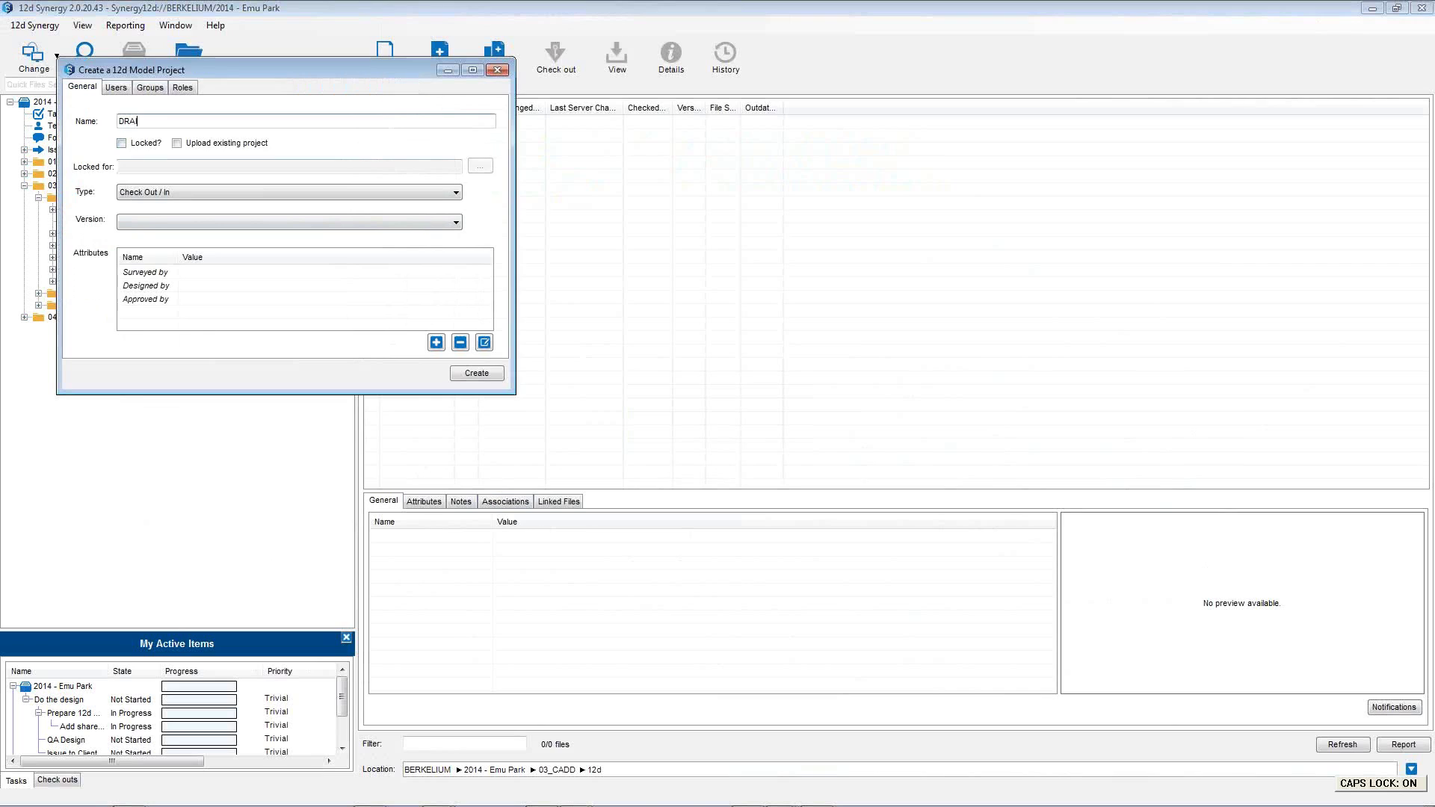
type("INAGE")
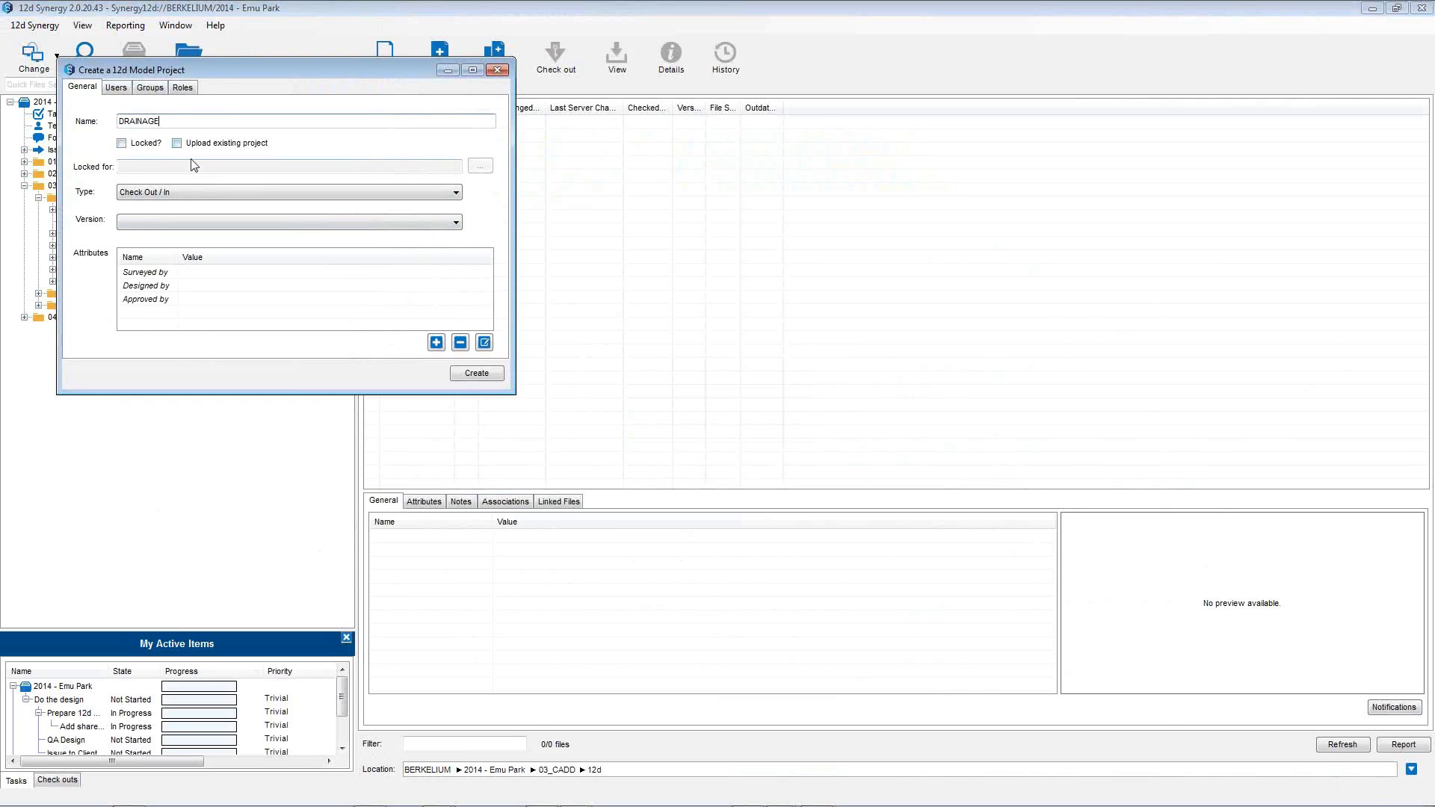
left_click(212, 222)
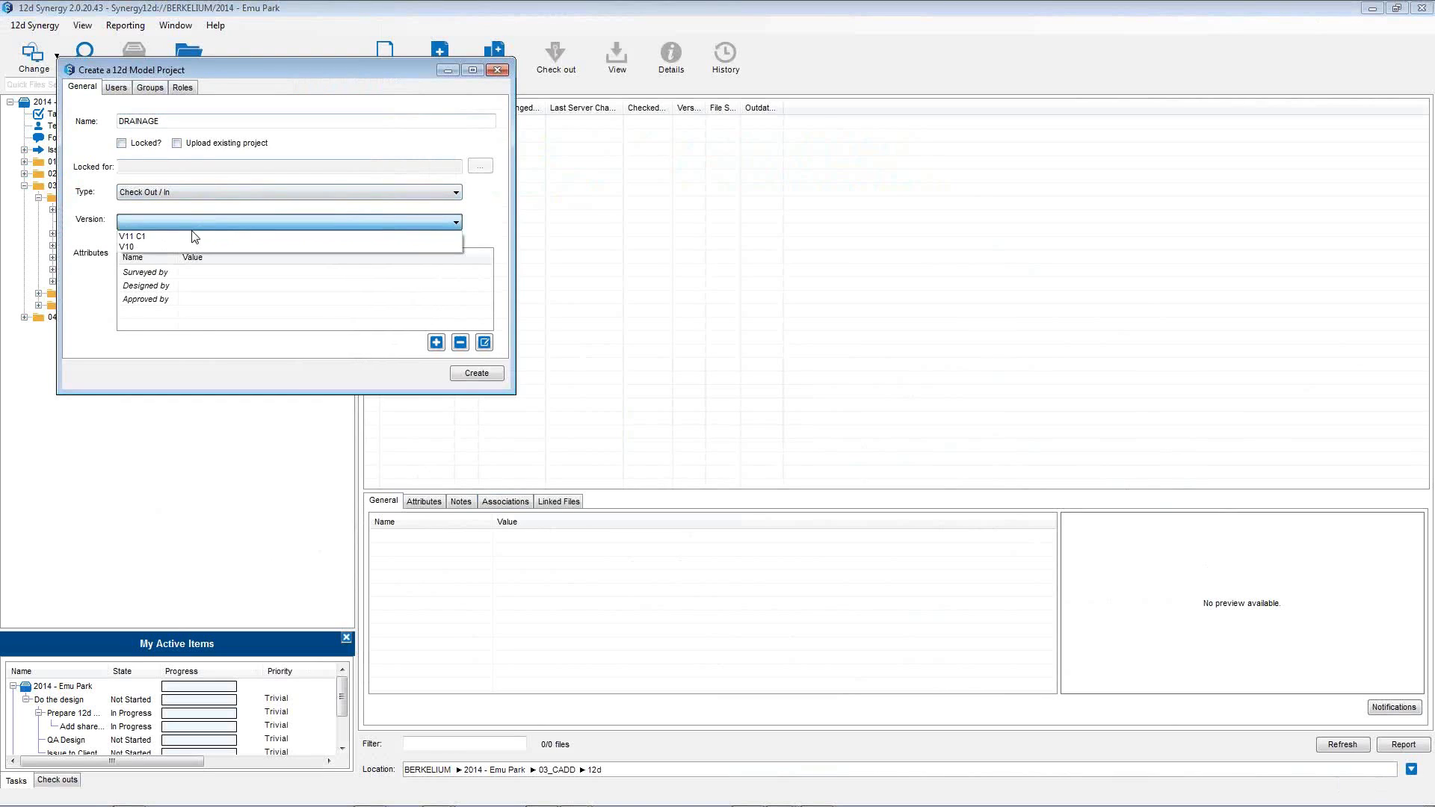
left_click(195, 236)
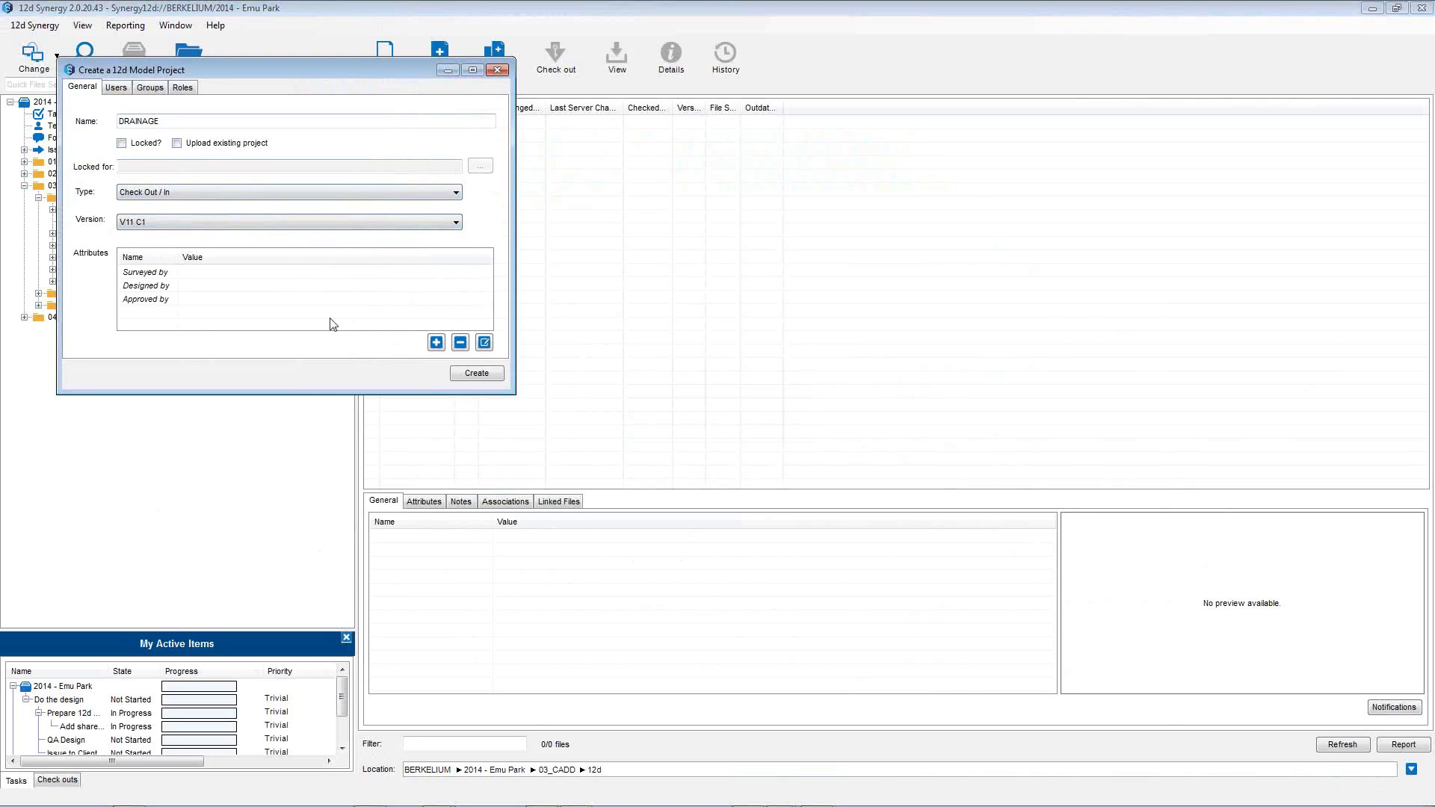
left_click(460, 378)
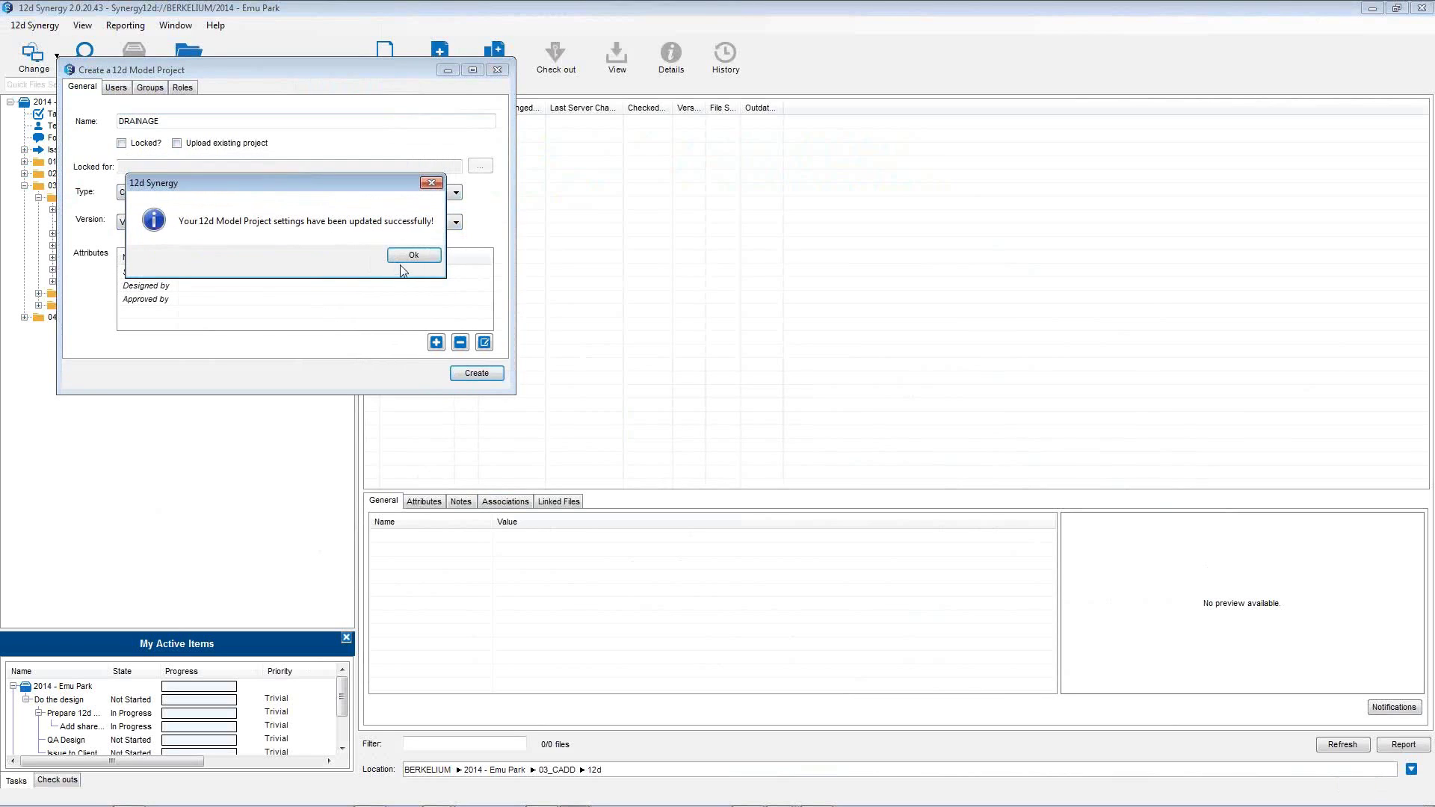
left_click(401, 259)
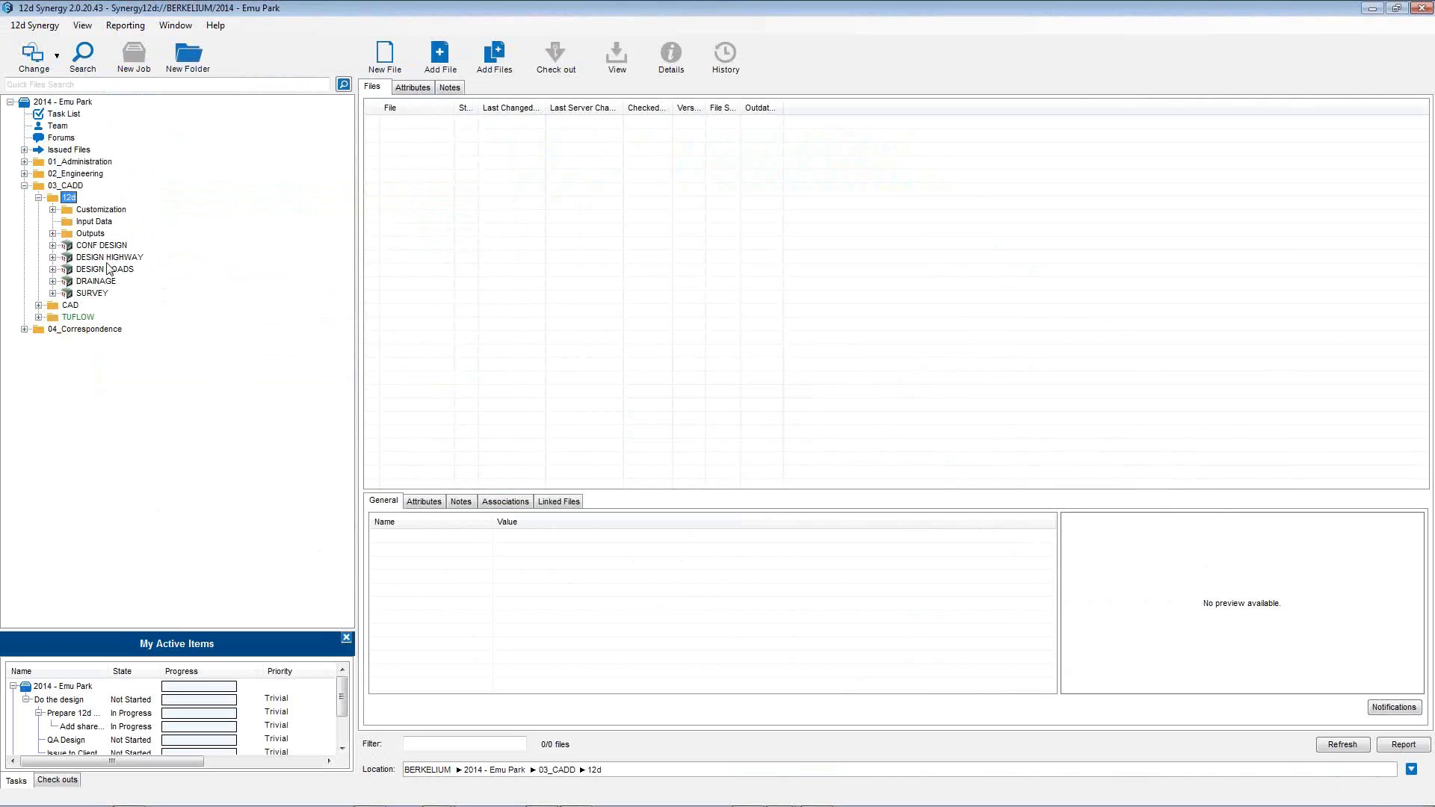
left_click(93, 282)
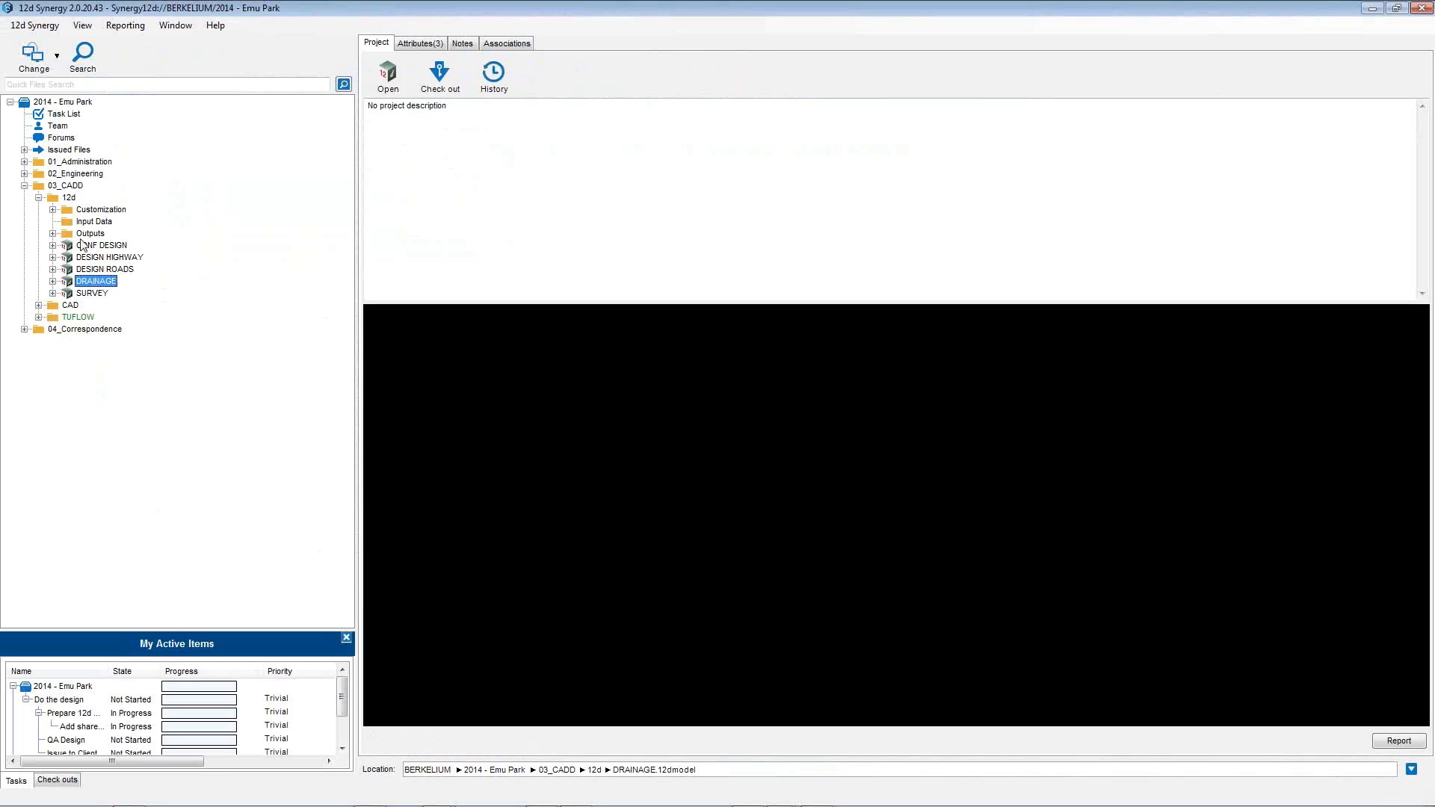
Examine the user, group and job role permissions of the 12d folder, widening the permission names, and leave without saving.
left_click(68, 199)
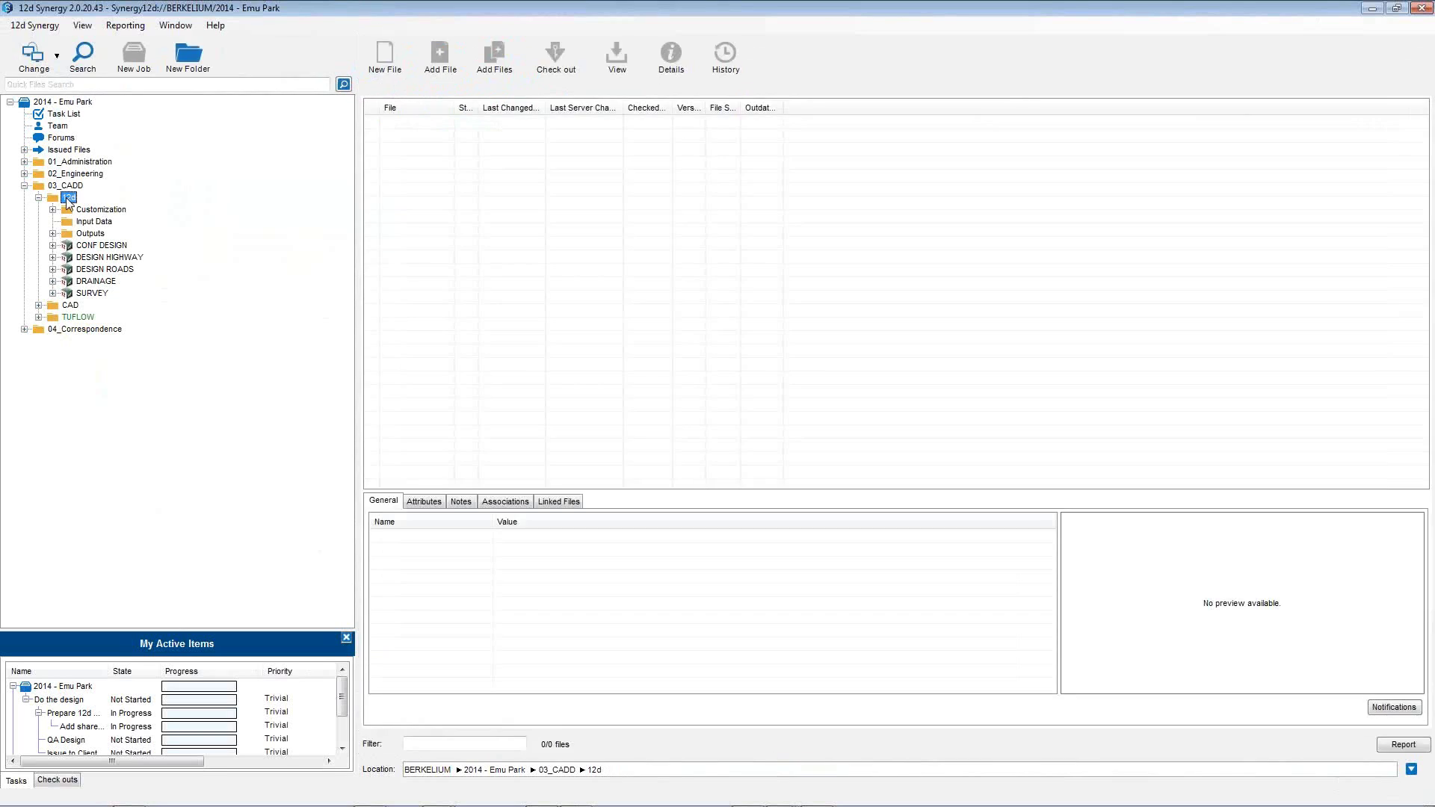
right_click(68, 200)
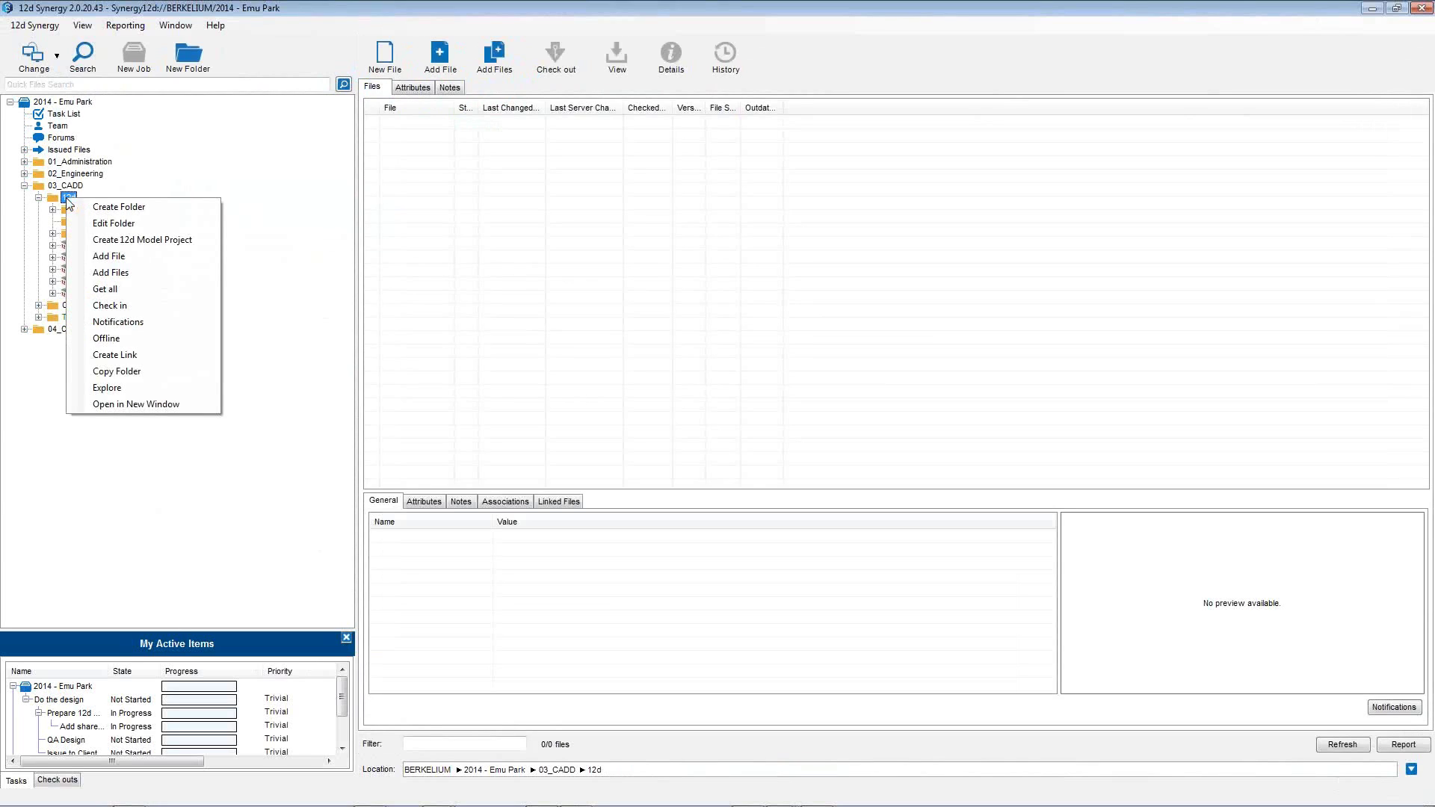
left_click(127, 226)
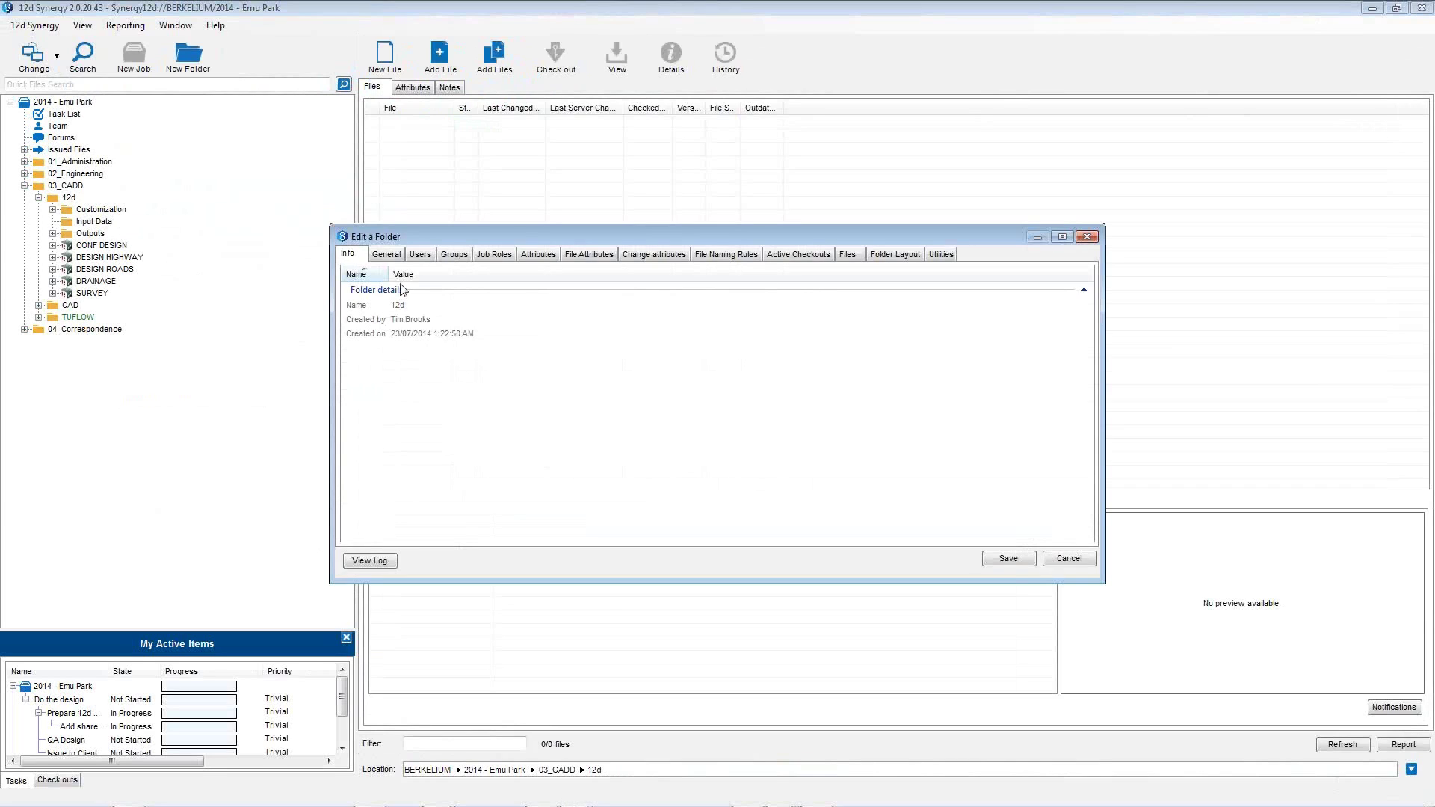
left_click(421, 255)
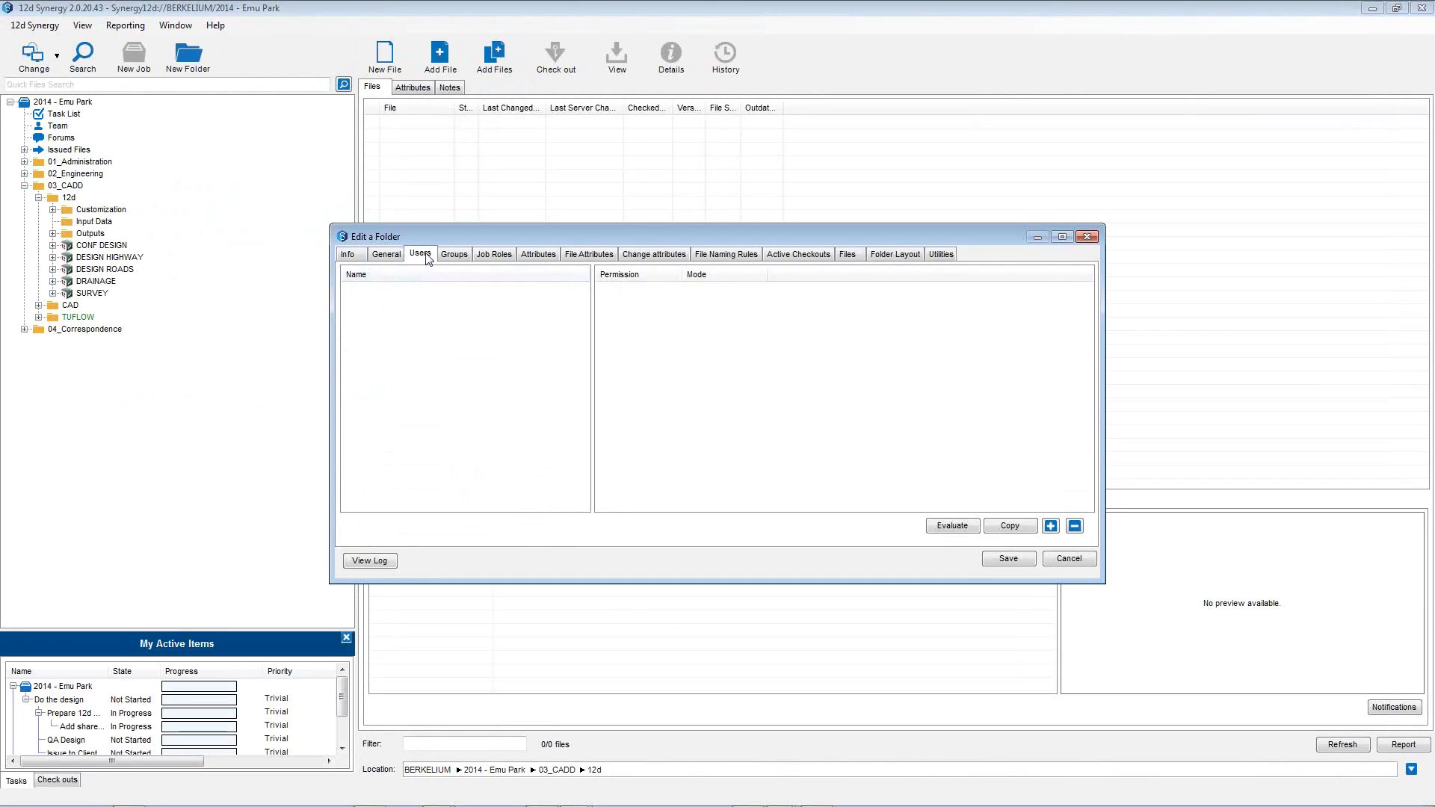
left_click(451, 257)
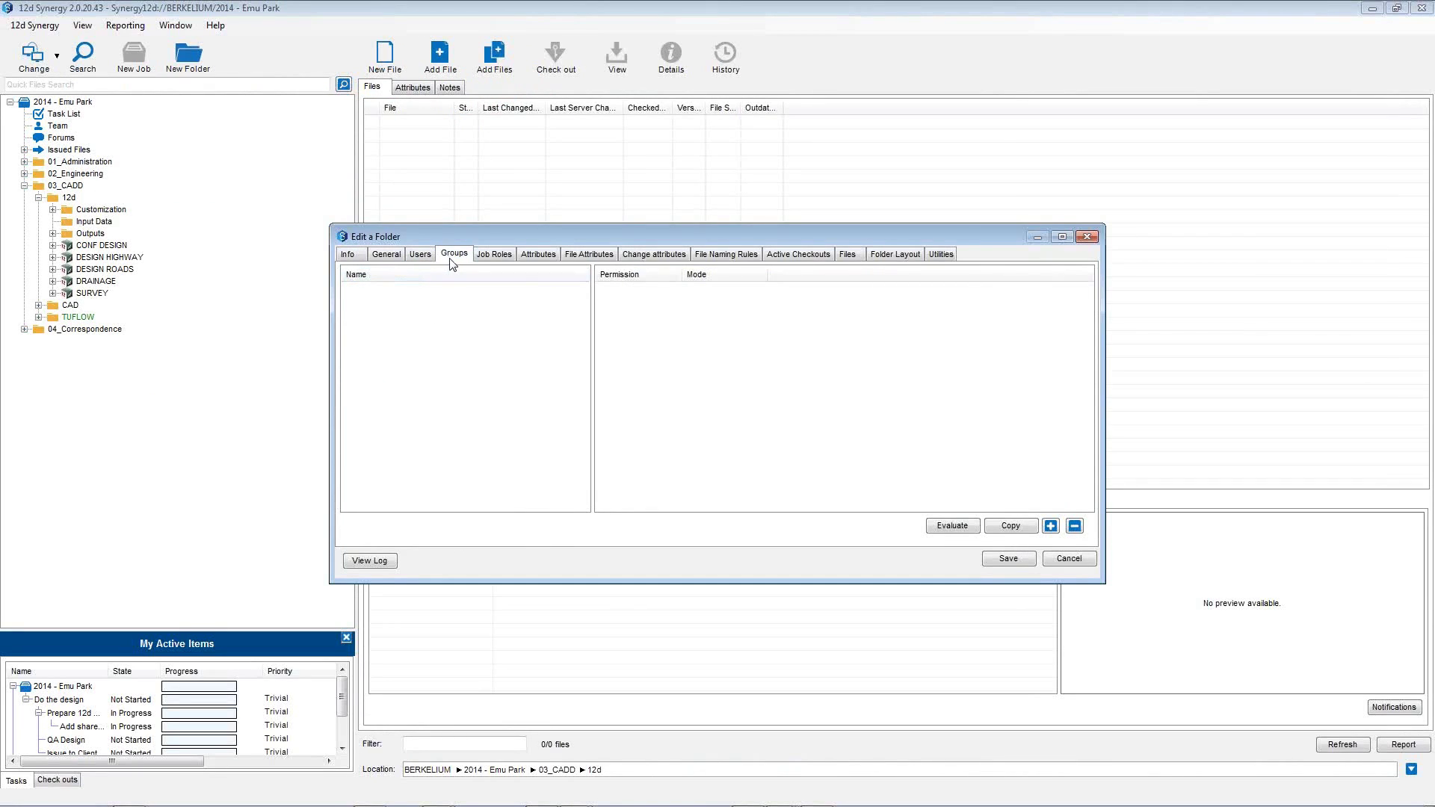
left_click(487, 256)
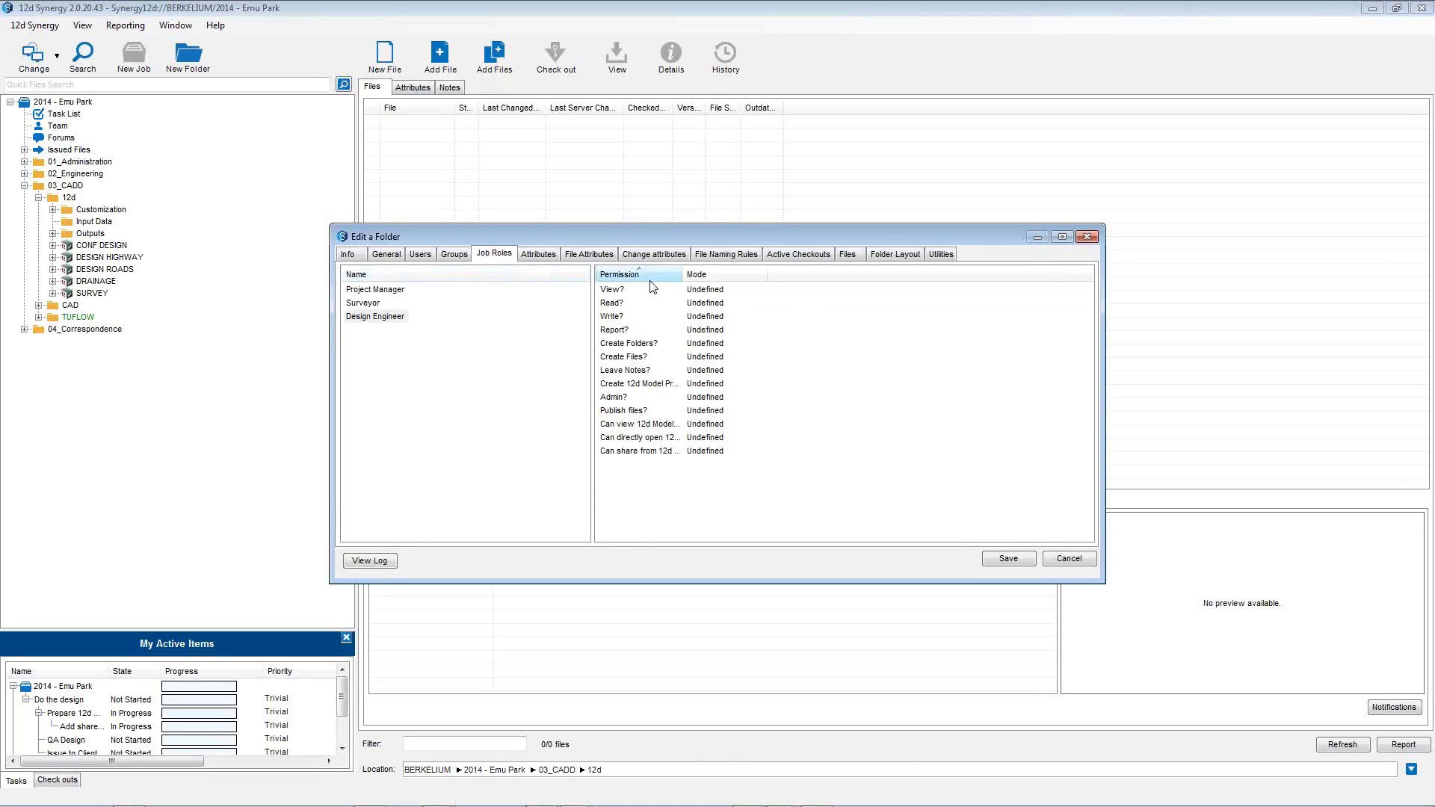
left_click_drag(683, 274, 750, 292)
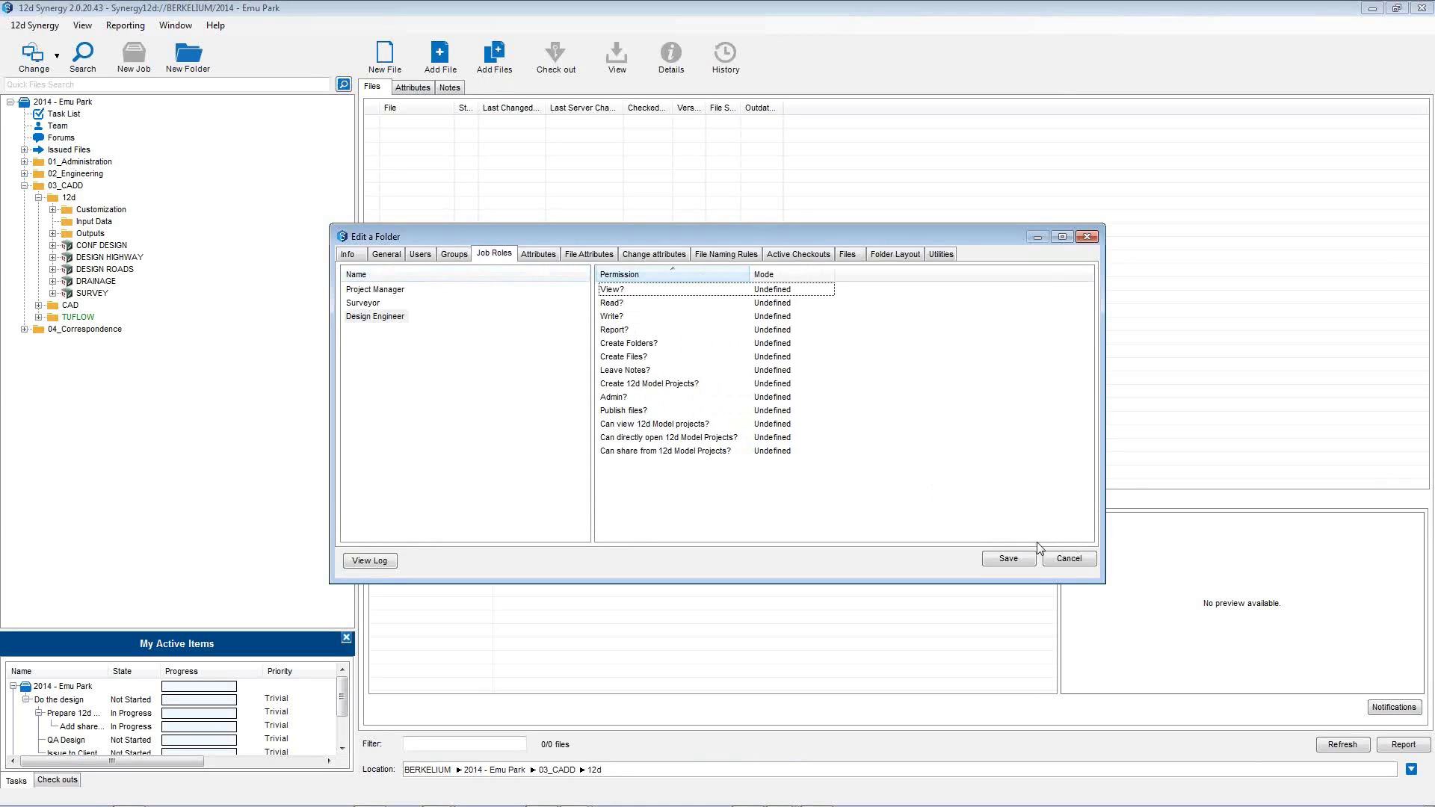
left_click(1053, 558)
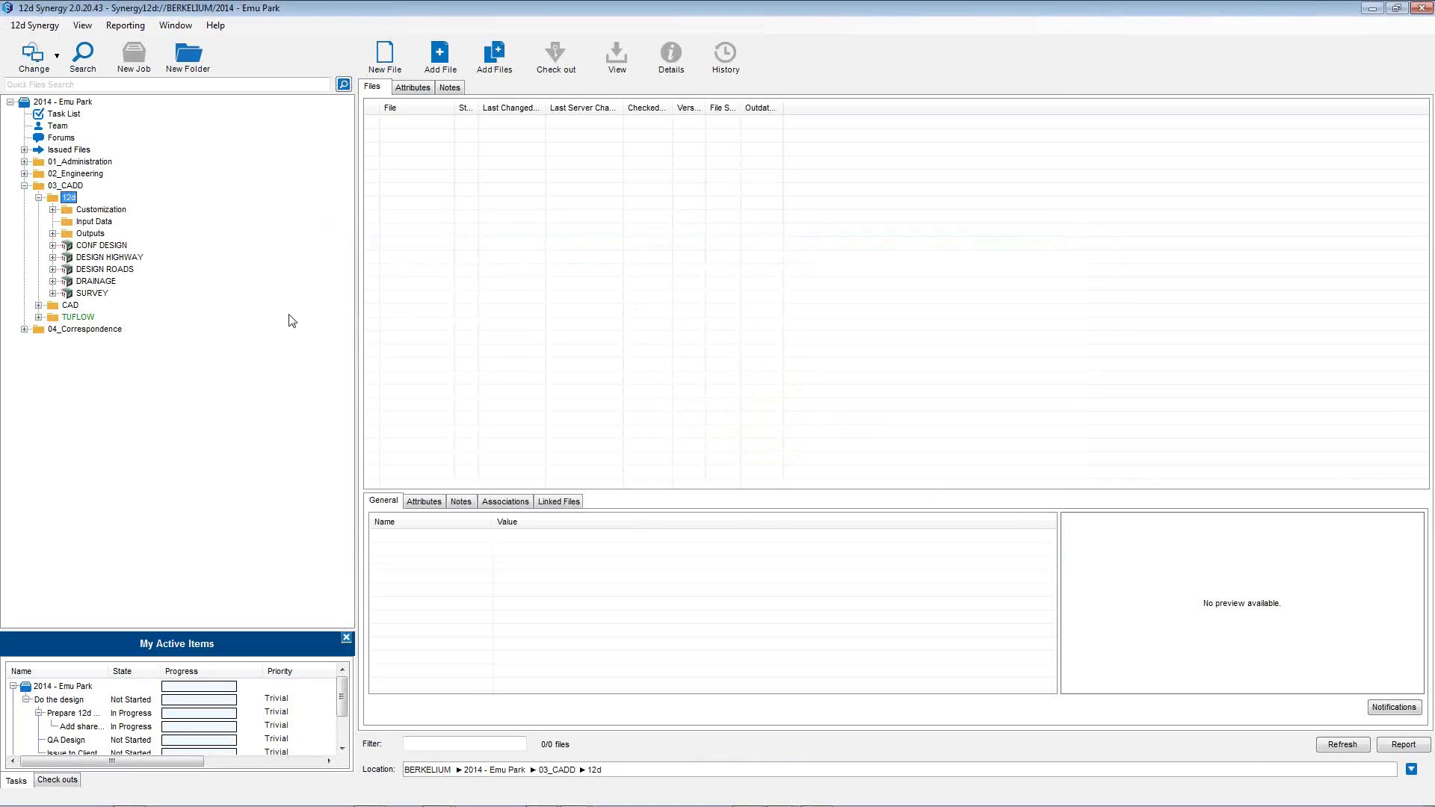
Examine the user permissions in the DRAINAGE project's settings, widening the permission names.
left_click(99, 284)
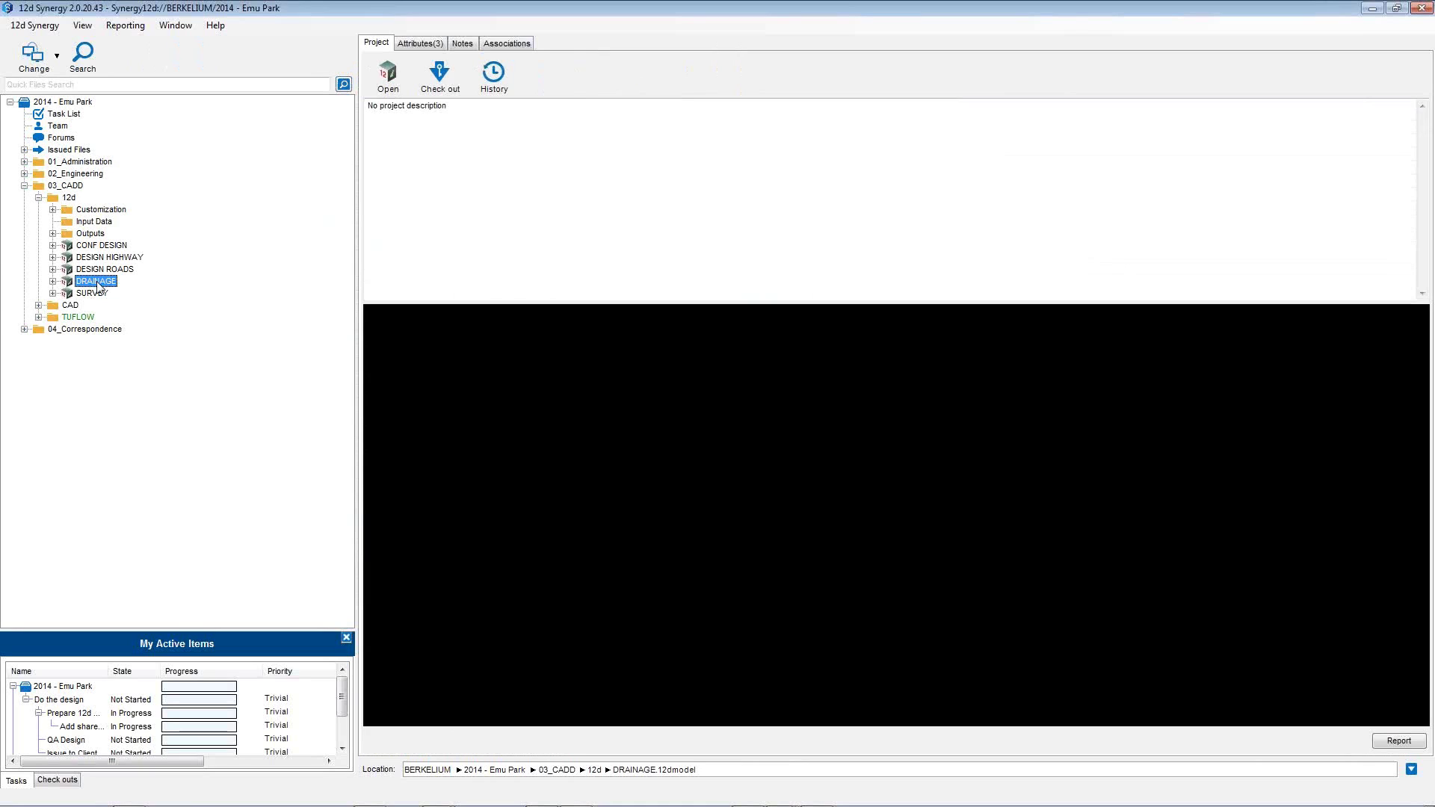
right_click(99, 286)
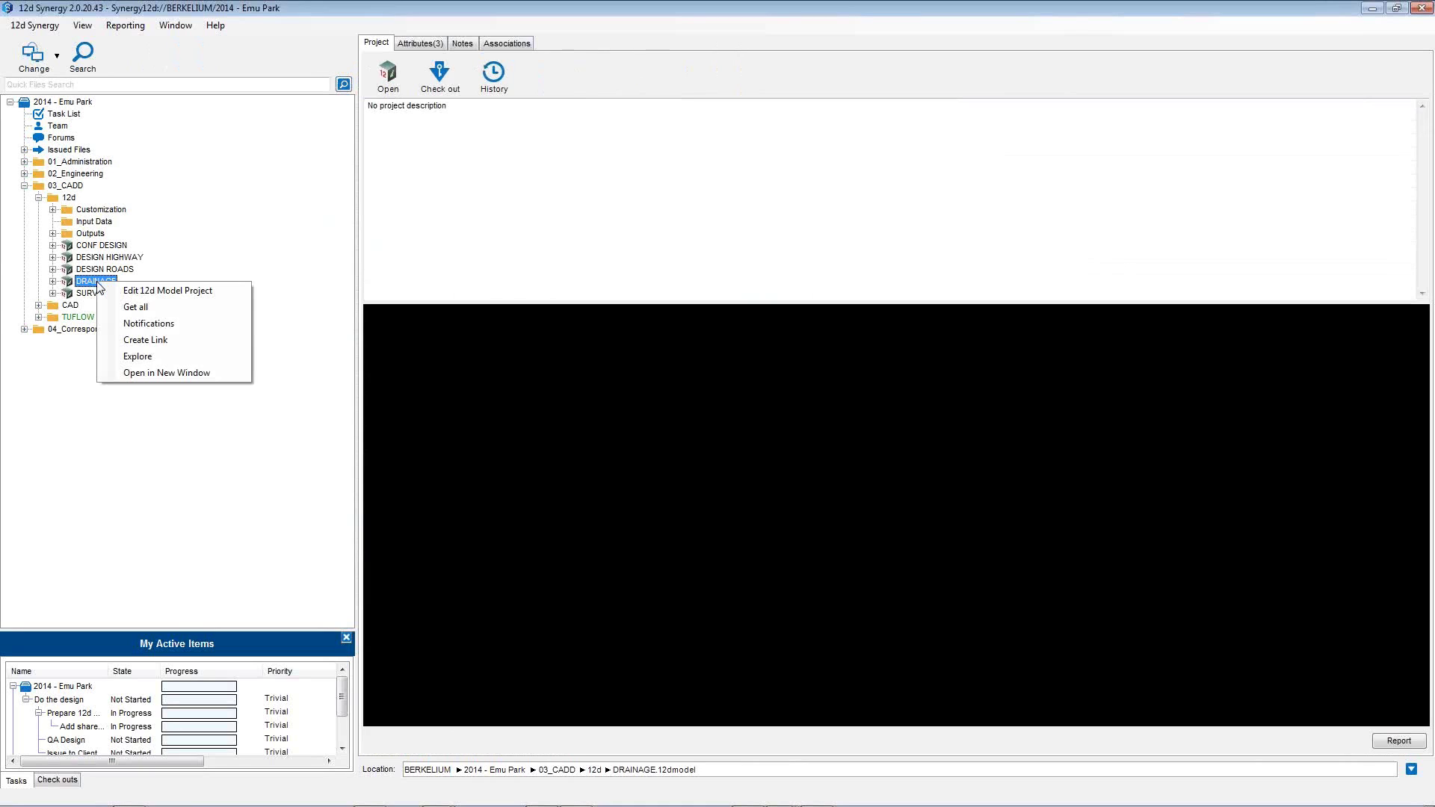
left_click(164, 292)
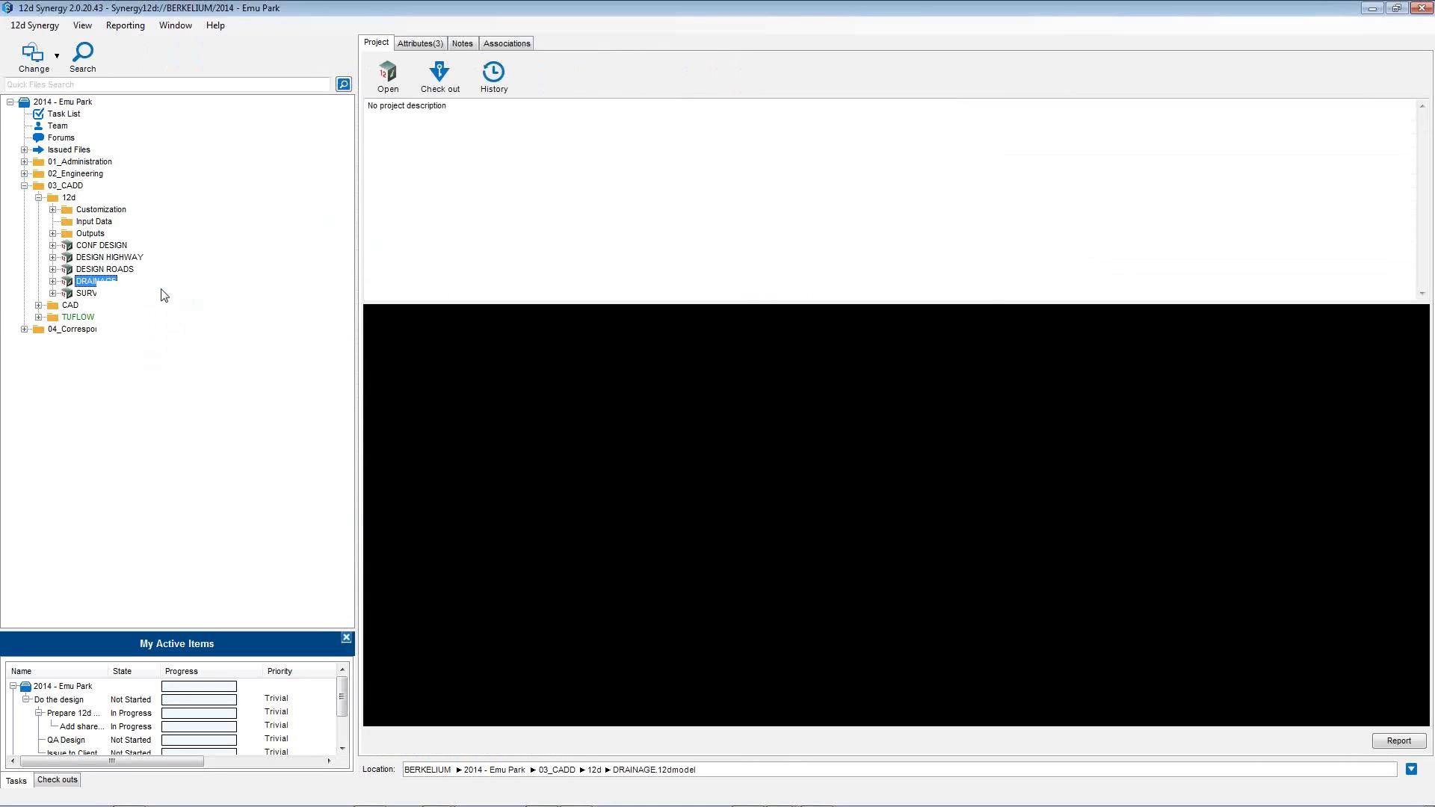
left_click(566, 237)
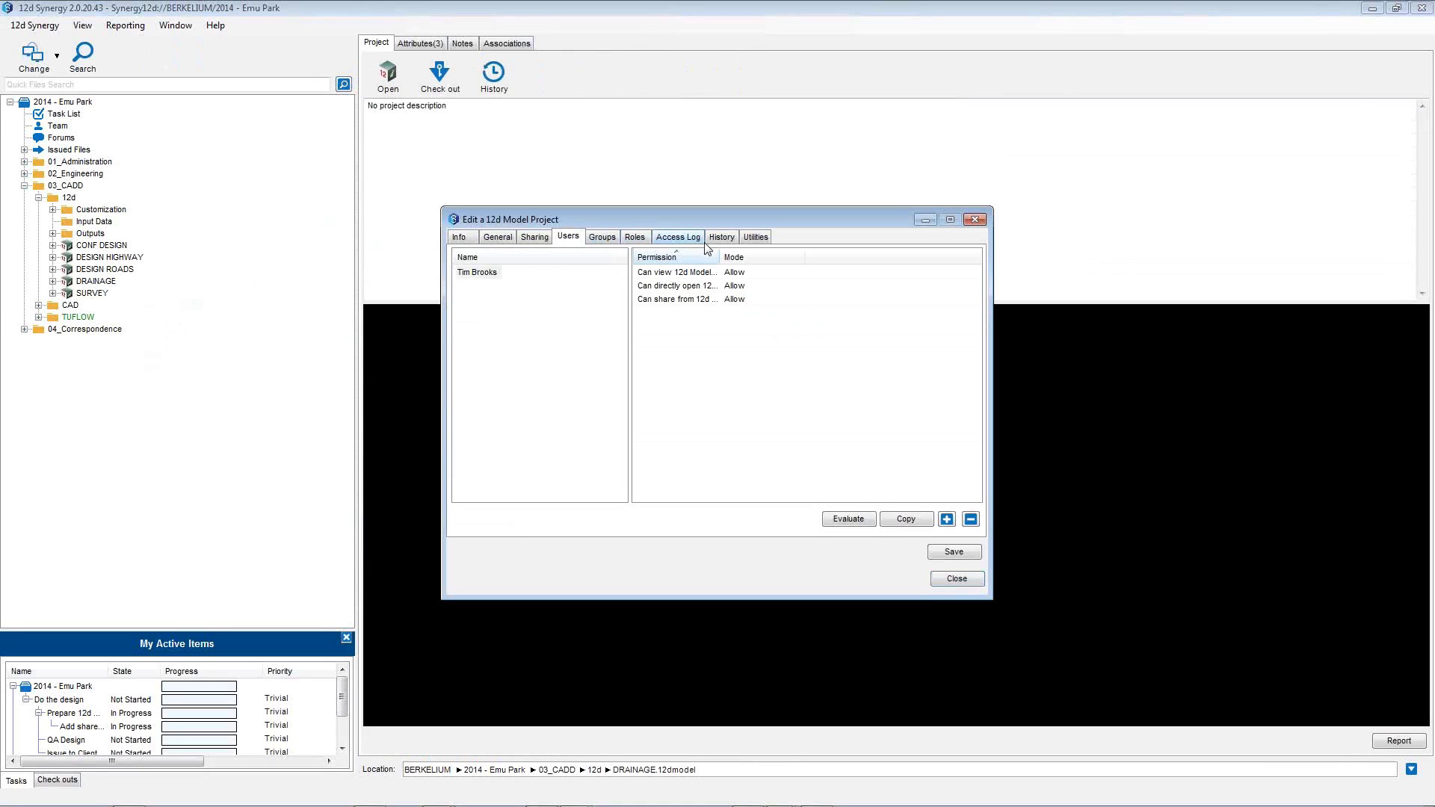
left_click_drag(720, 258, 789, 260)
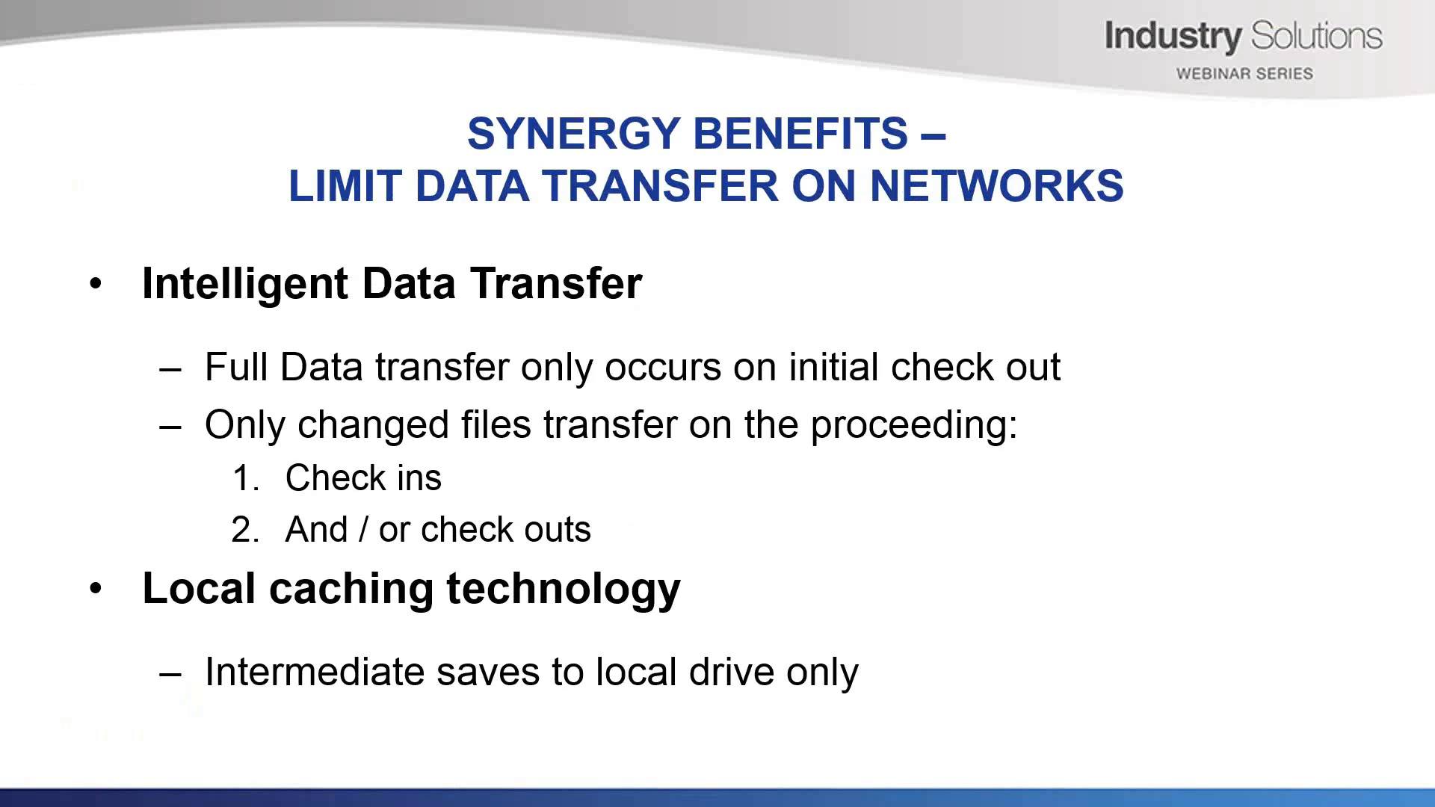
Switch back to 12d Synergy and open the DESIGN HIGHWAY project in version v11 x64, checking it out.
key("alt+Tab")
key("alt+Tab")
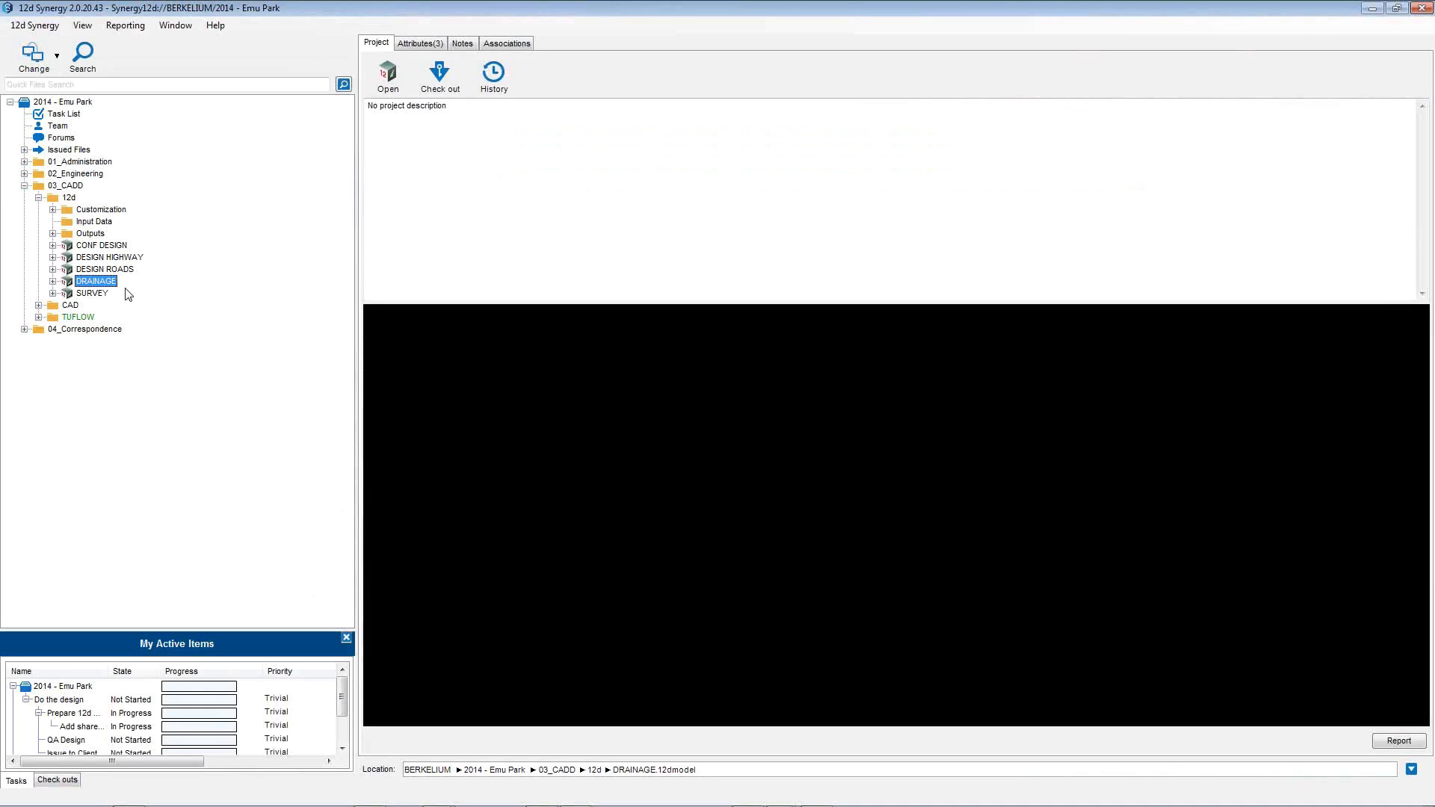
left_click(122, 260)
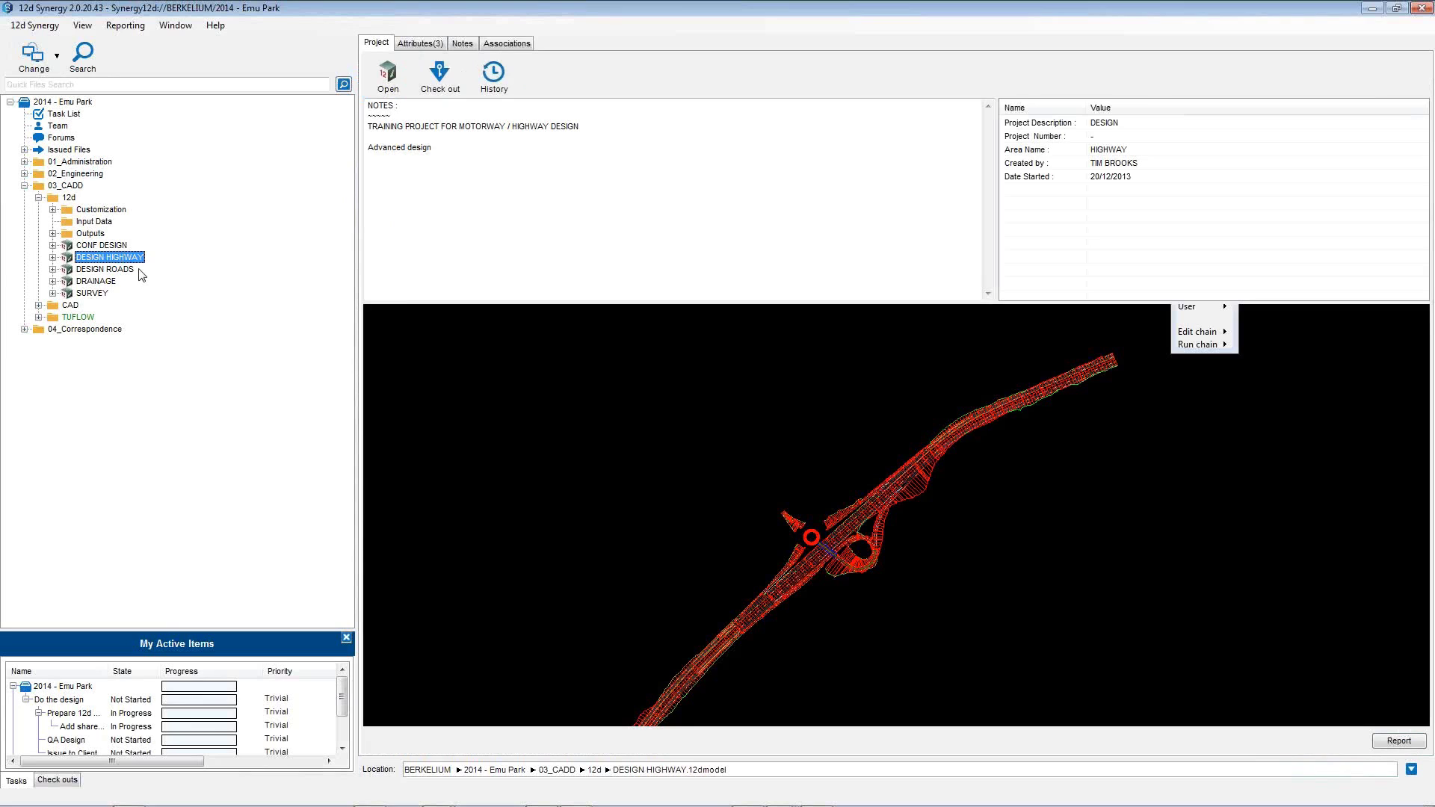
left_click(390, 79)
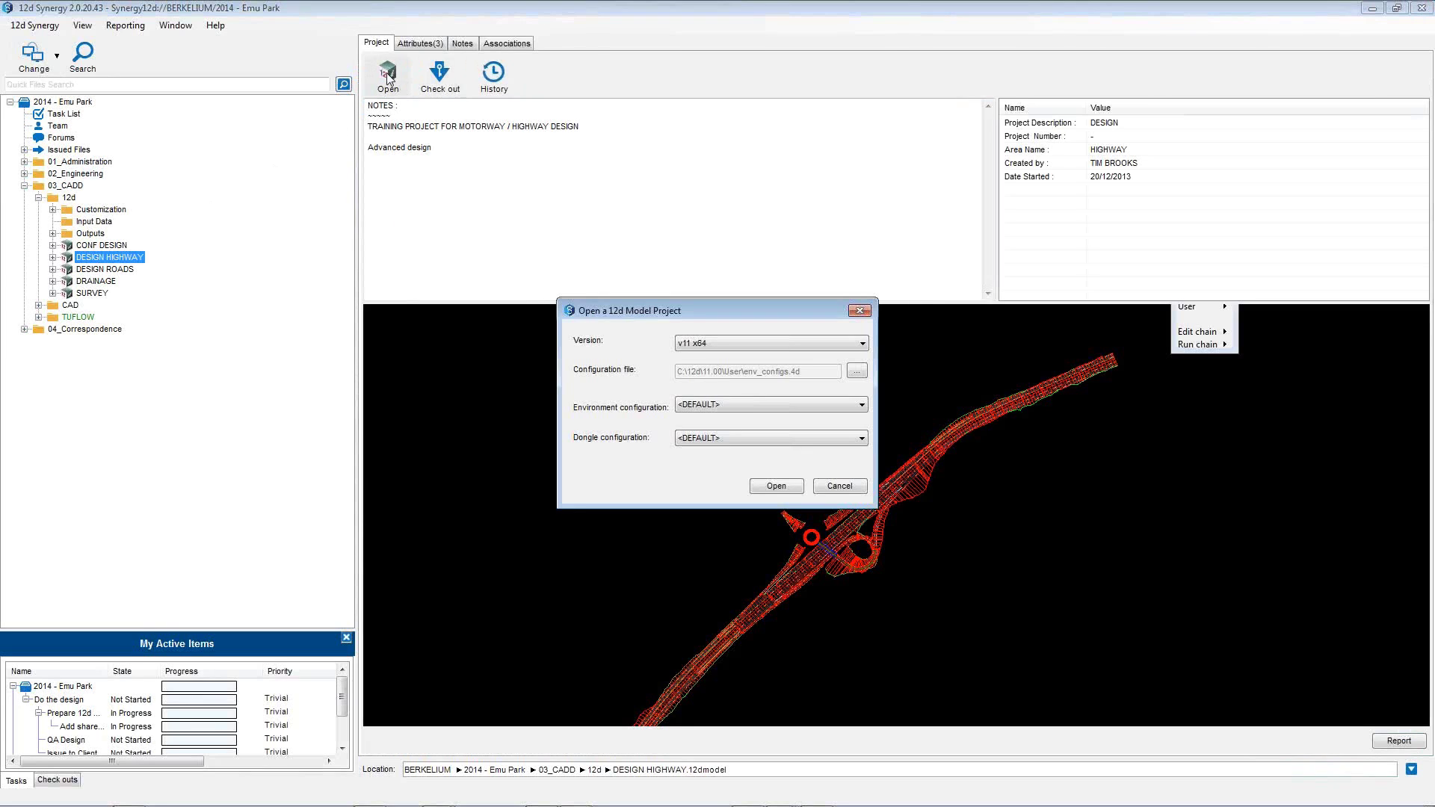
left_click(776, 486)
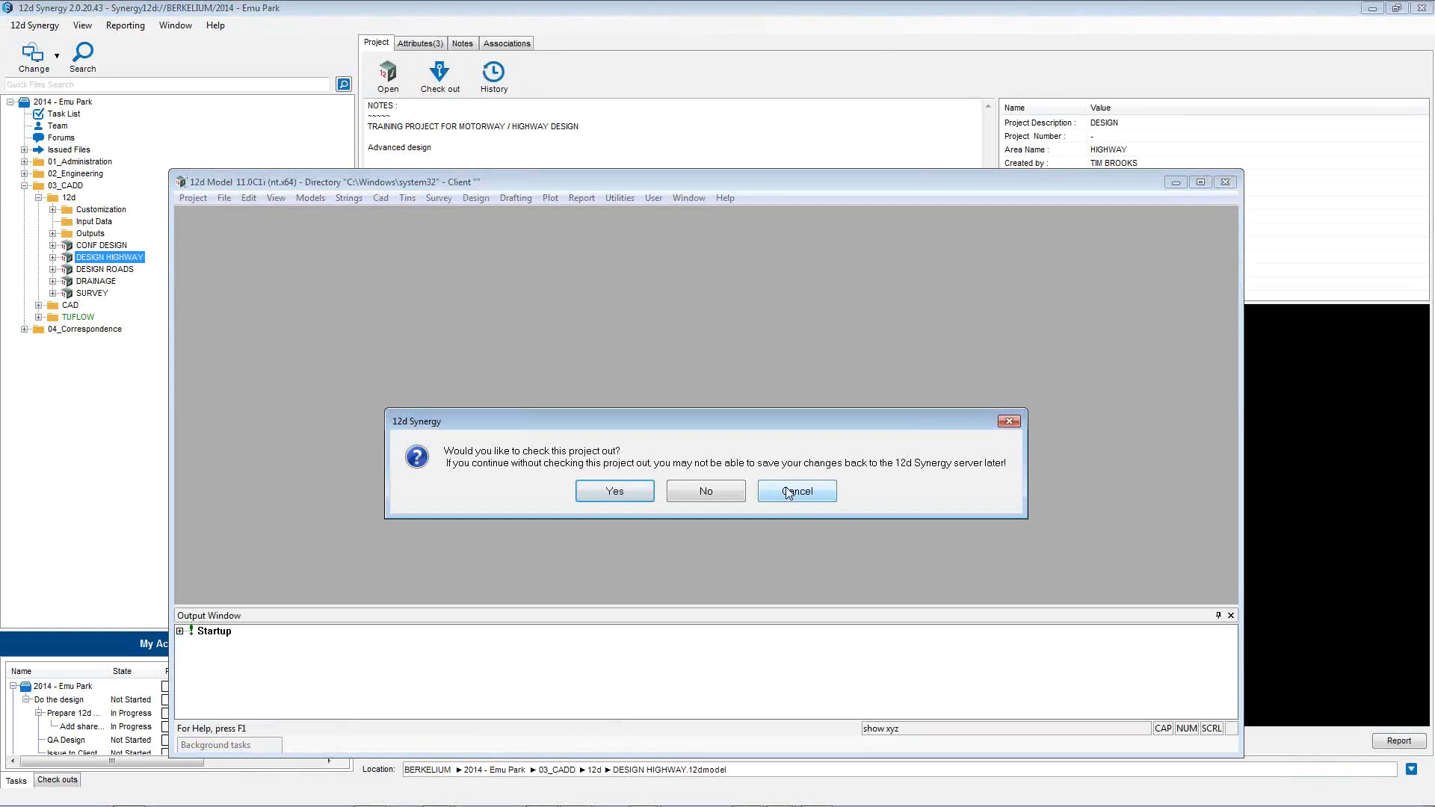
left_click(617, 492)
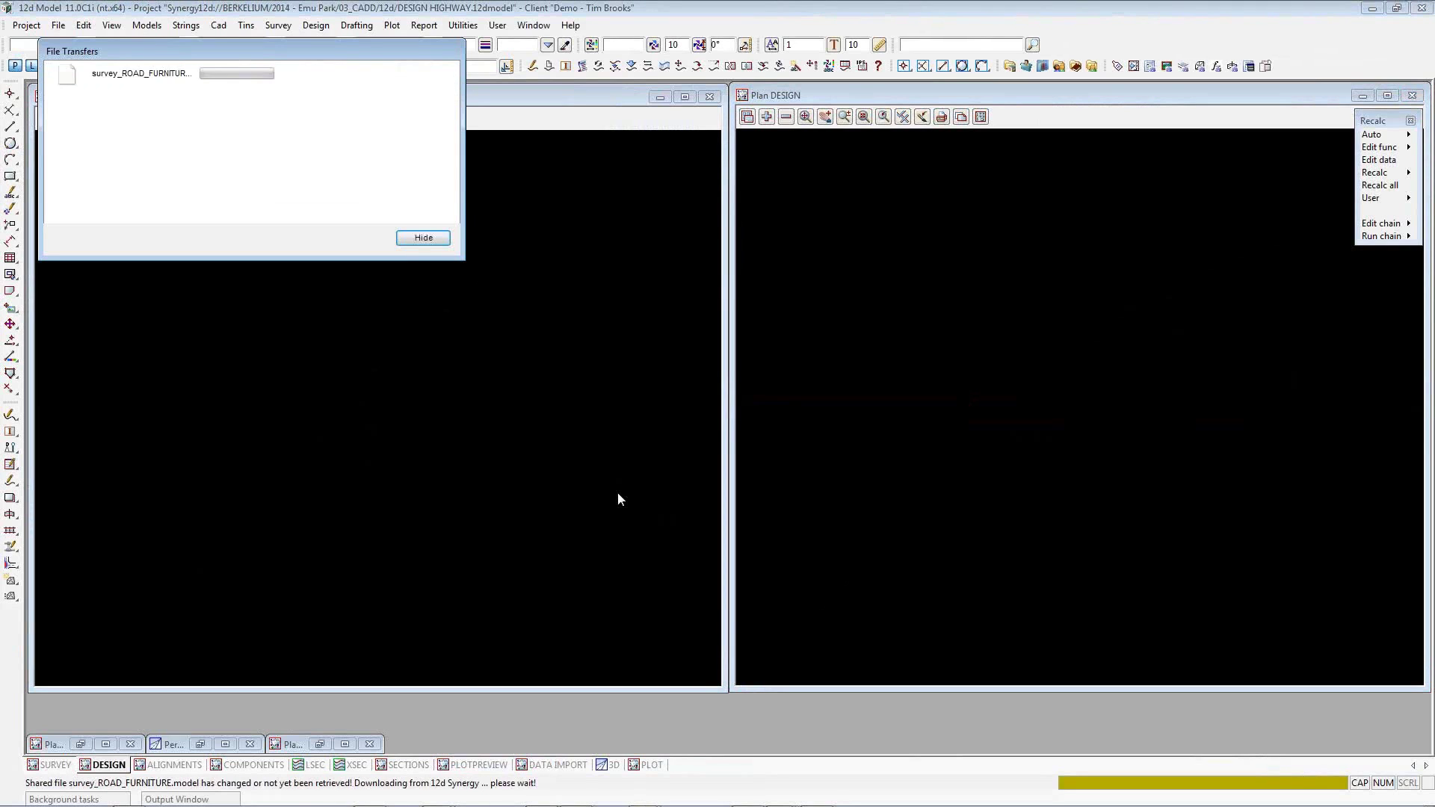
Draw a red two-point line diagonally across the highway alignments, northeast of the roundabout, in the Plan ALIGNMENTS view.
left_click(805, 117)
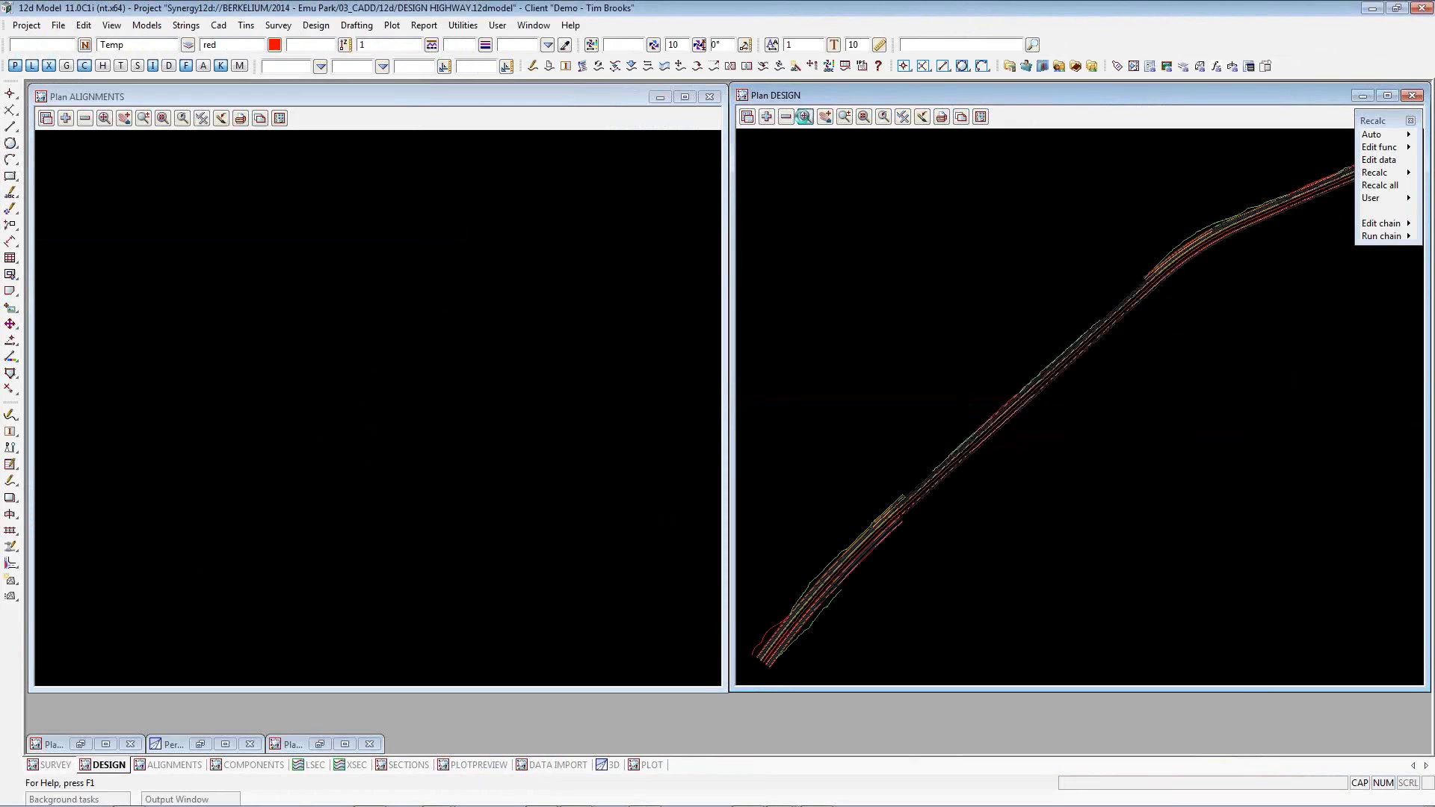
left_click(105, 118)
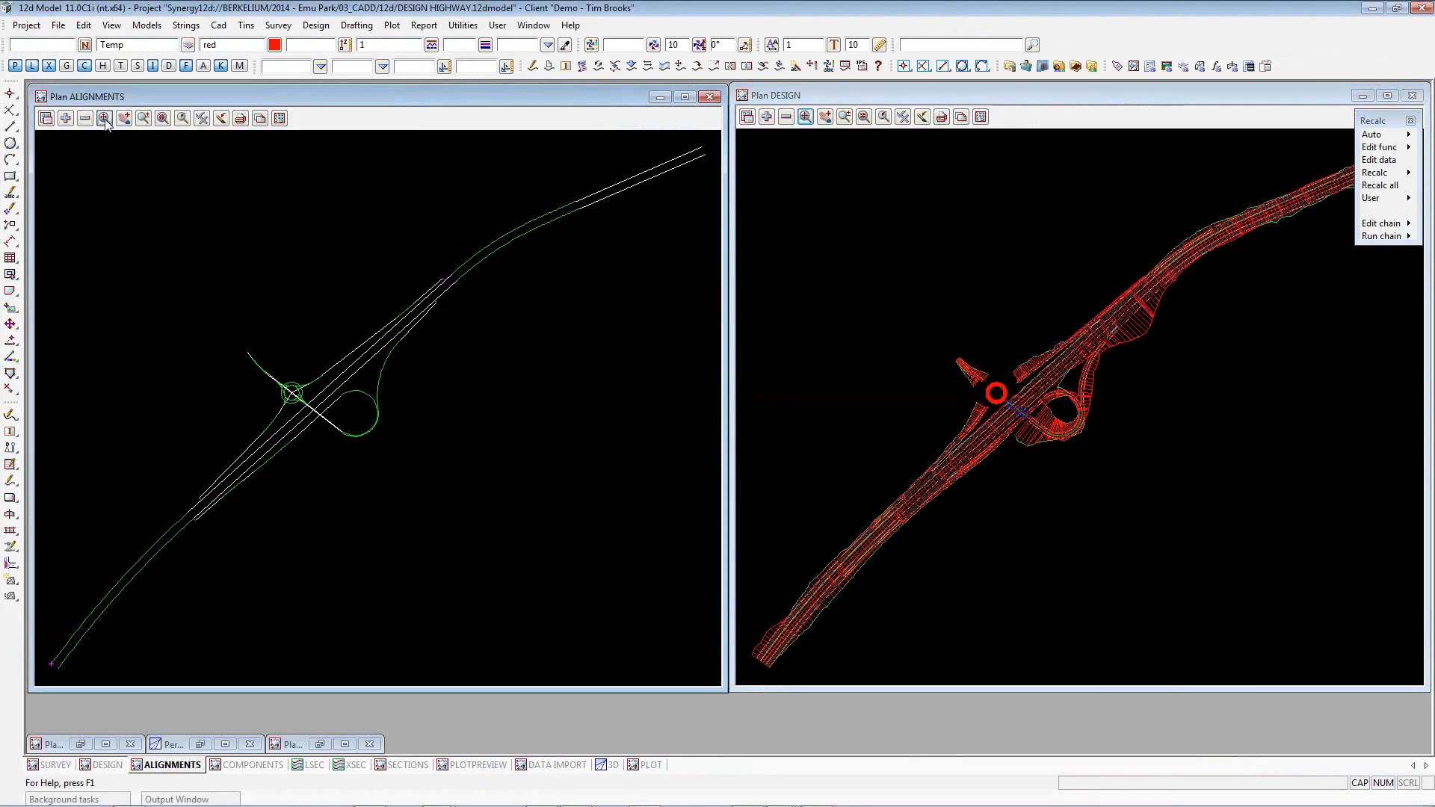
left_click(10, 127)
left_click(317, 274)
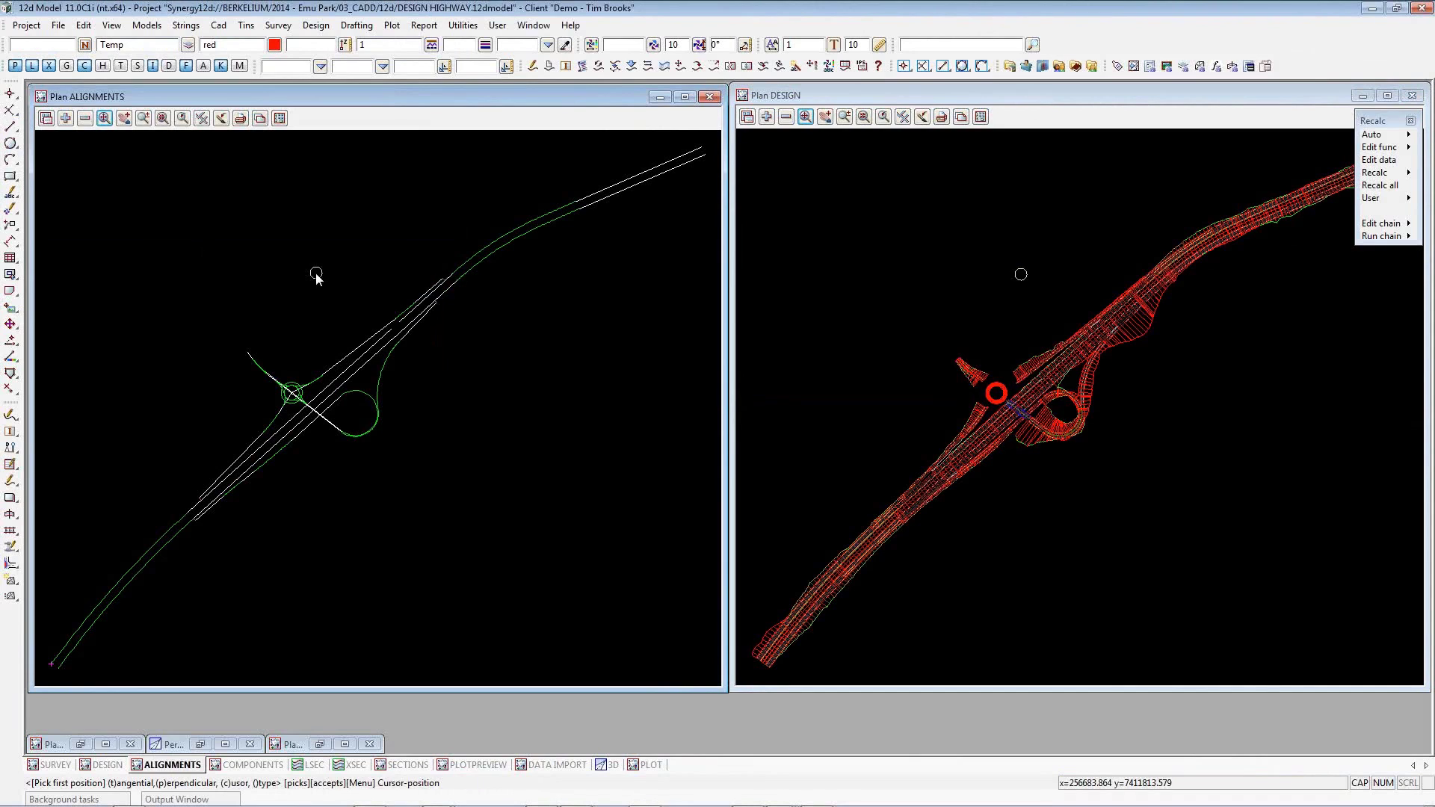
left_click(469, 388)
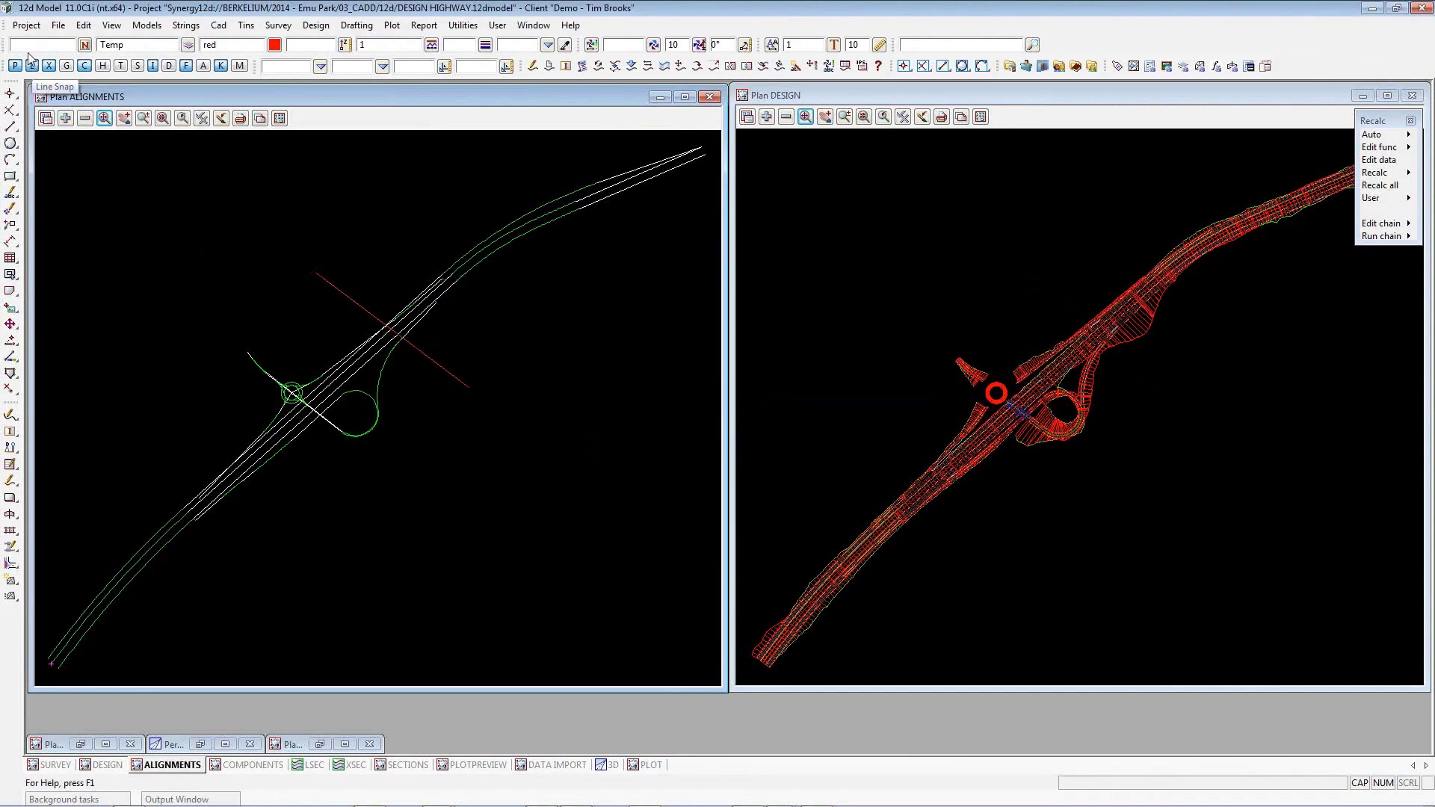
Save the DESIGN HIGHWAY project and exit 12d Model.
left_click(27, 30)
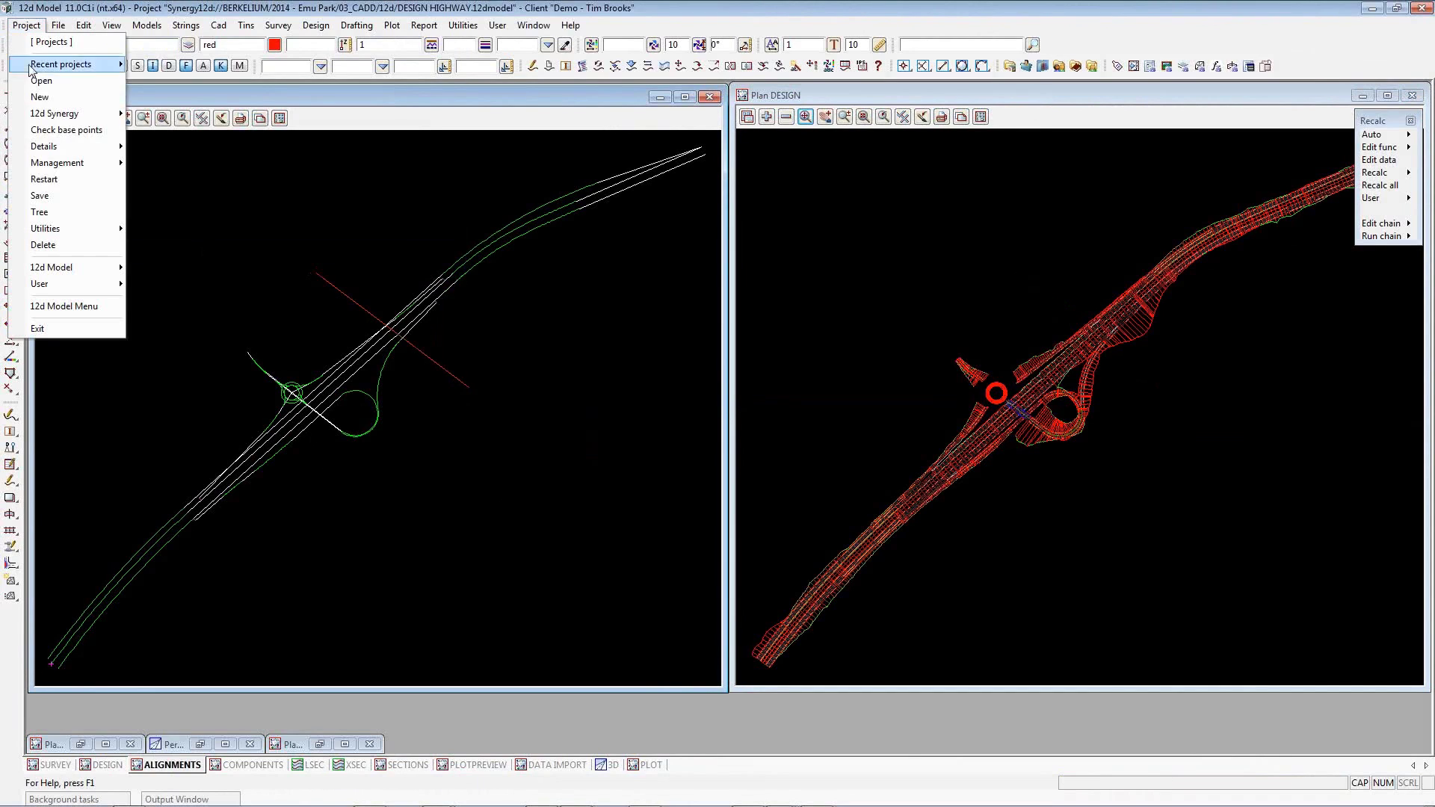
left_click(39, 195)
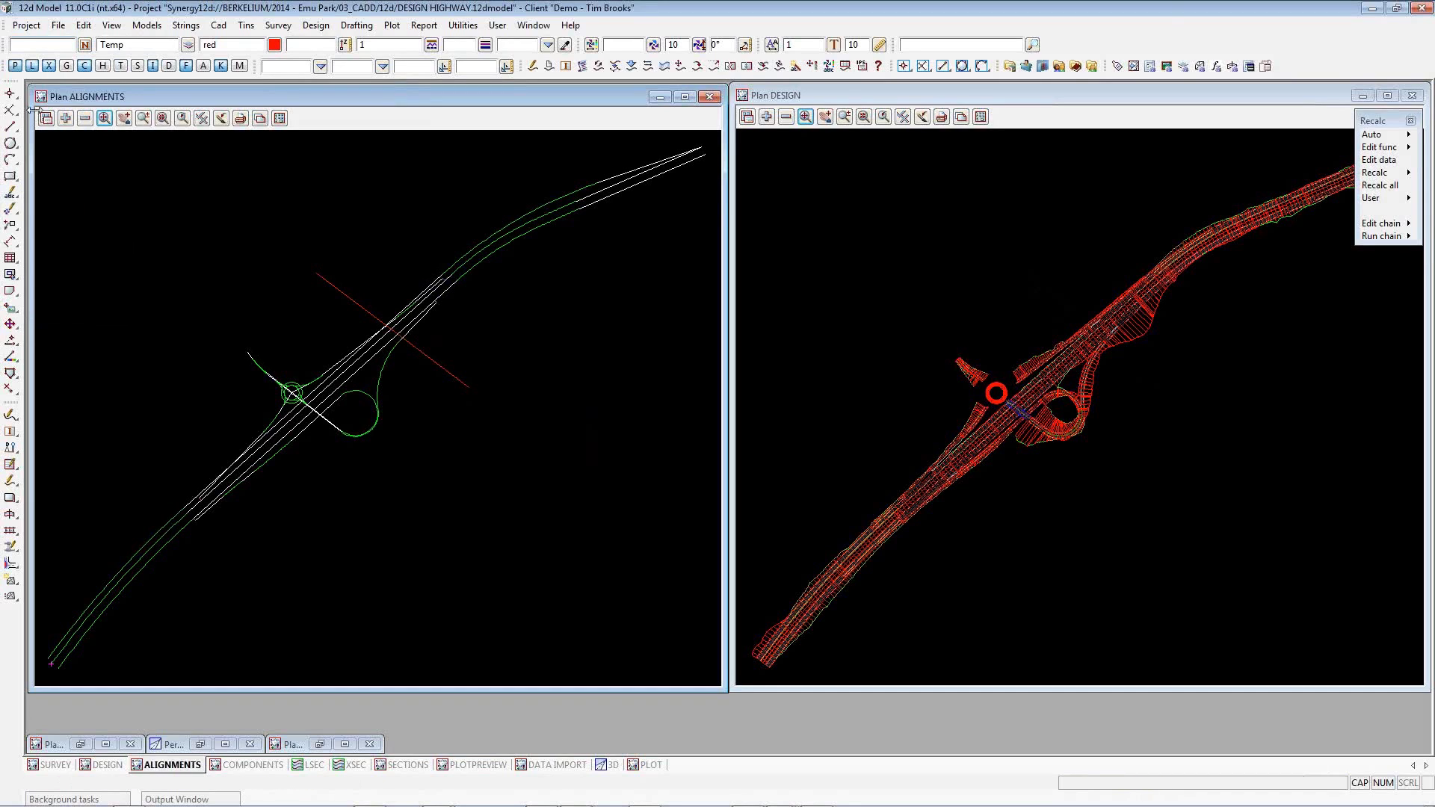
left_click(26, 25)
left_click(67, 328)
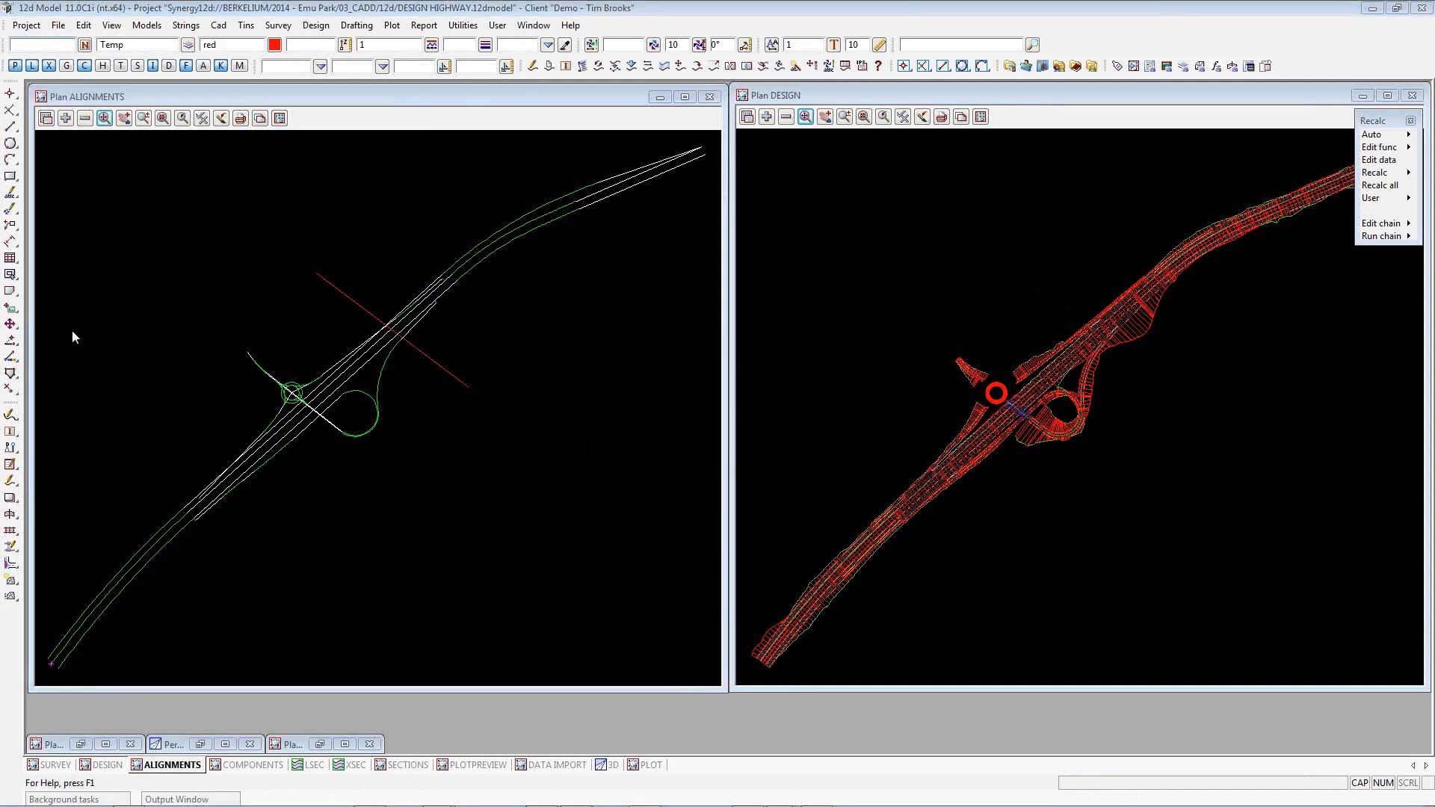
Confirm the exit from 12d Model and check in the DESIGN HIGHWAY project with the description "Added line".
left_click(653, 448)
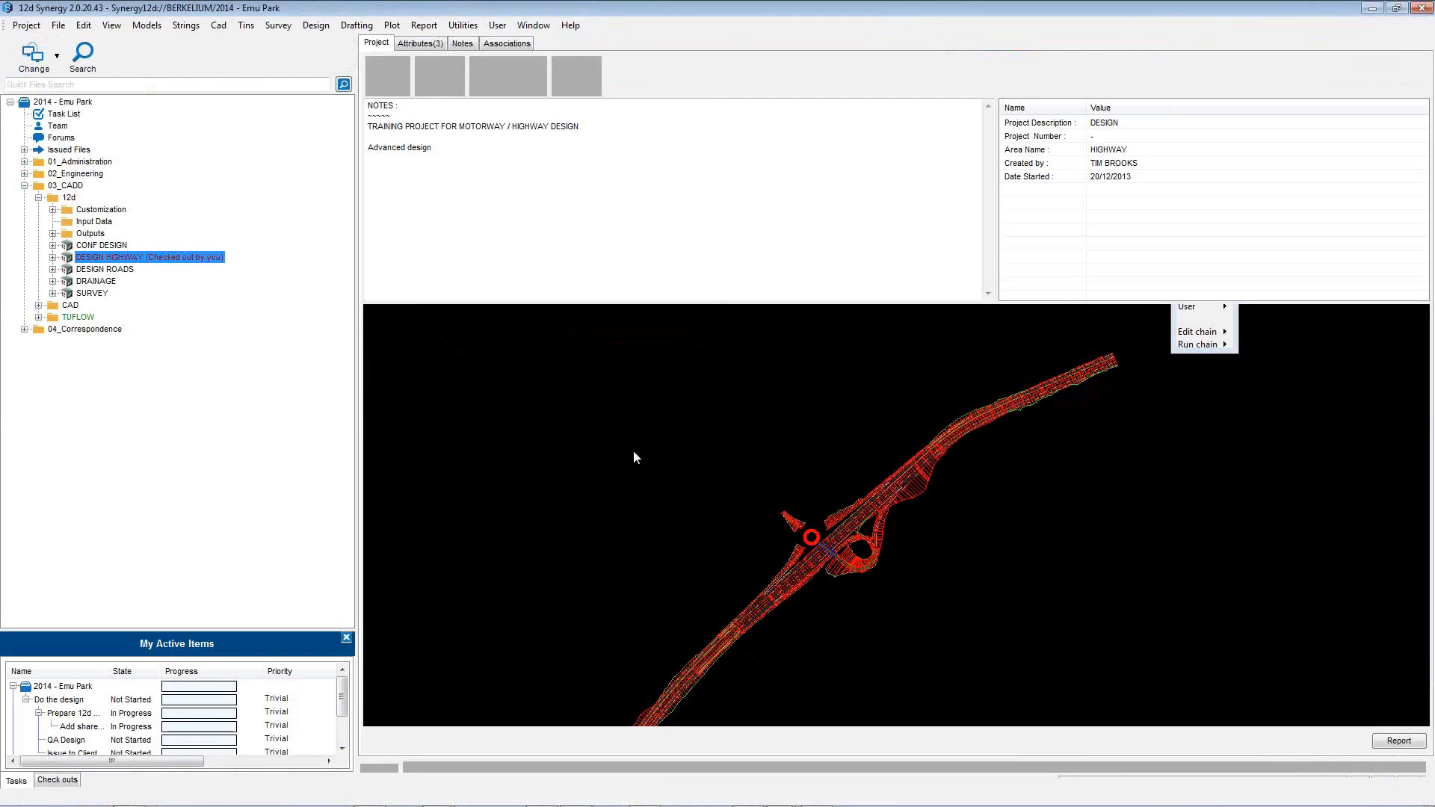
left_click(431, 85)
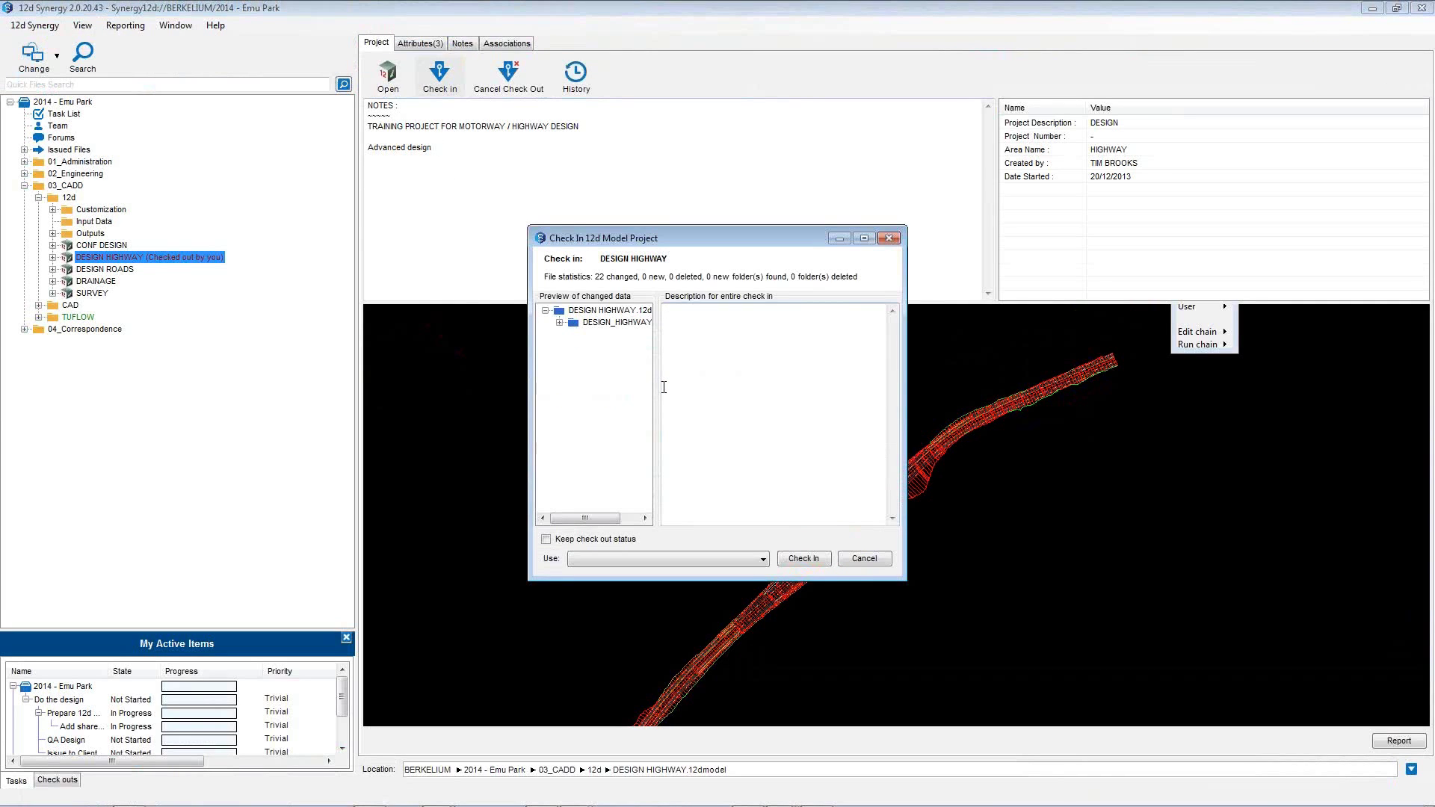
key("Caps_Lock")
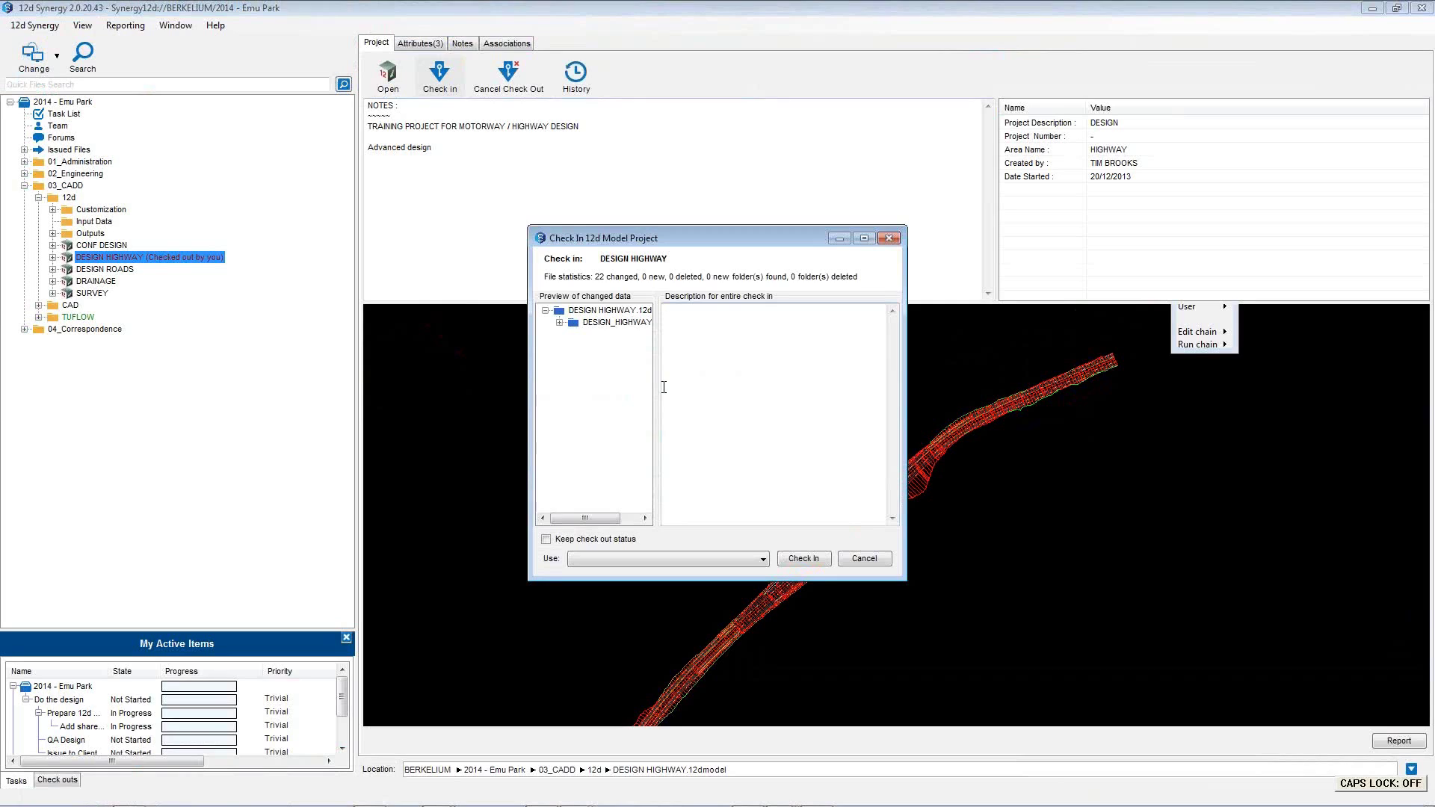
type("Added li")
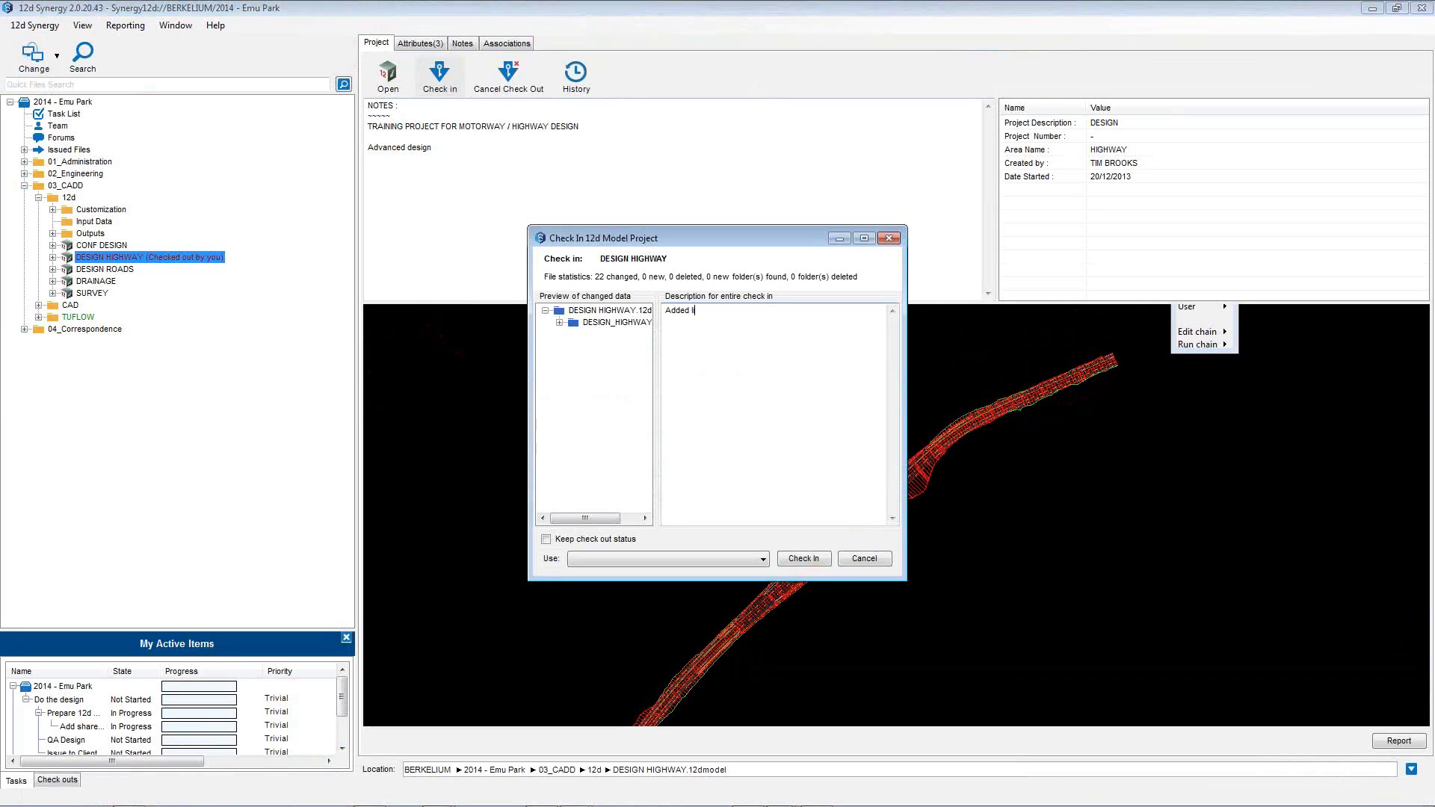
type("ne")
left_click(807, 558)
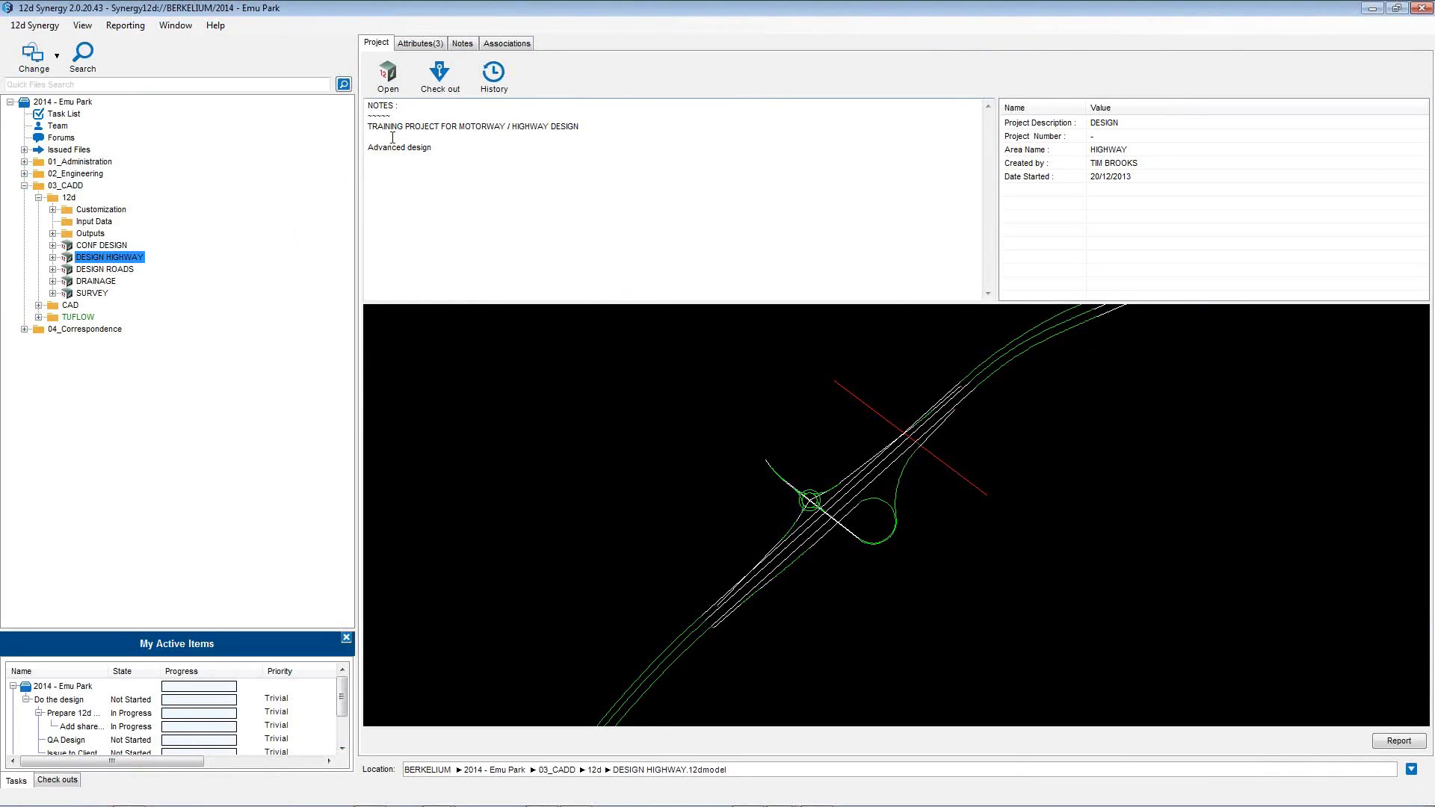
Check out the DESIGN HIGHWAY project and take it offline into the Offline folder inside the 12d folder on the C: drive.
left_click(439, 74)
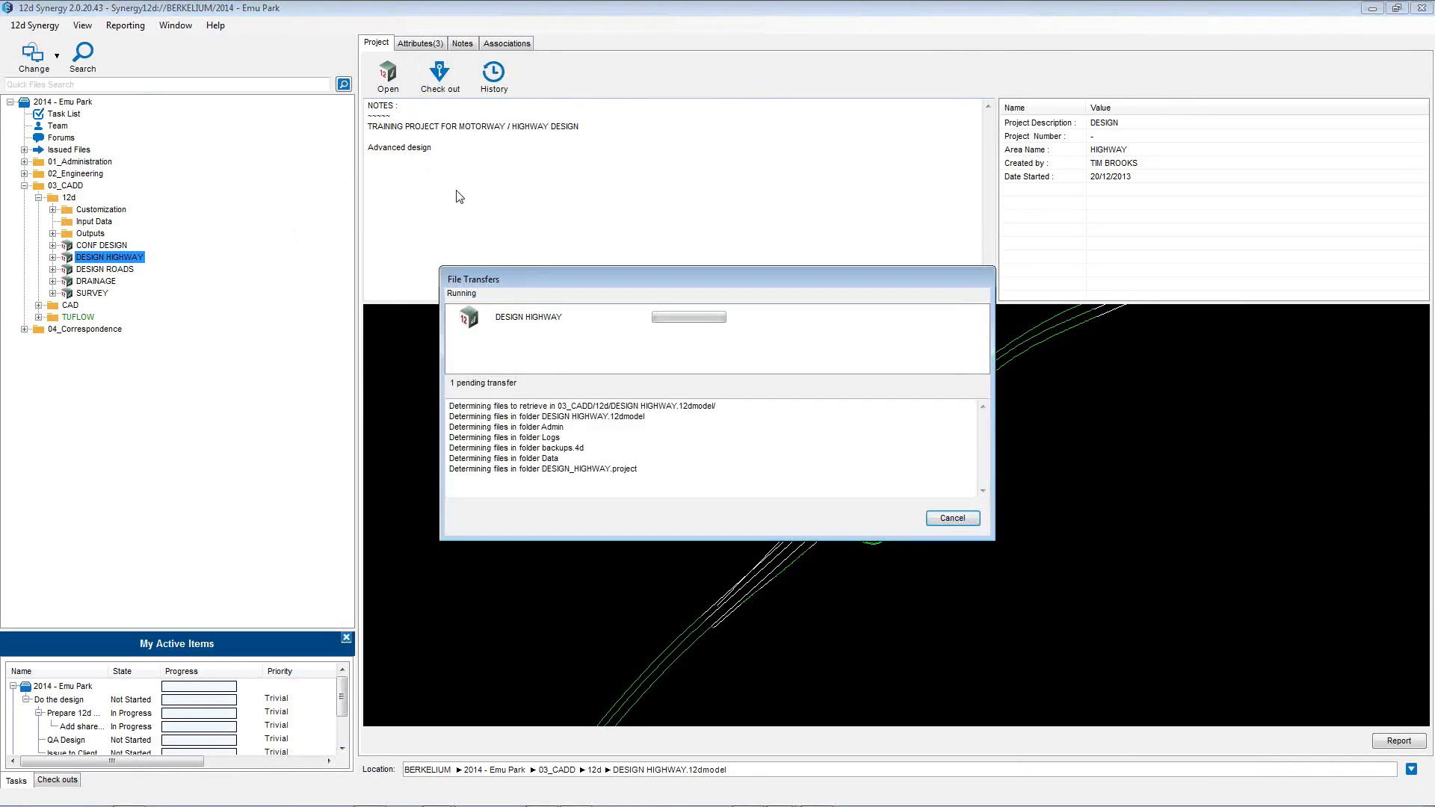
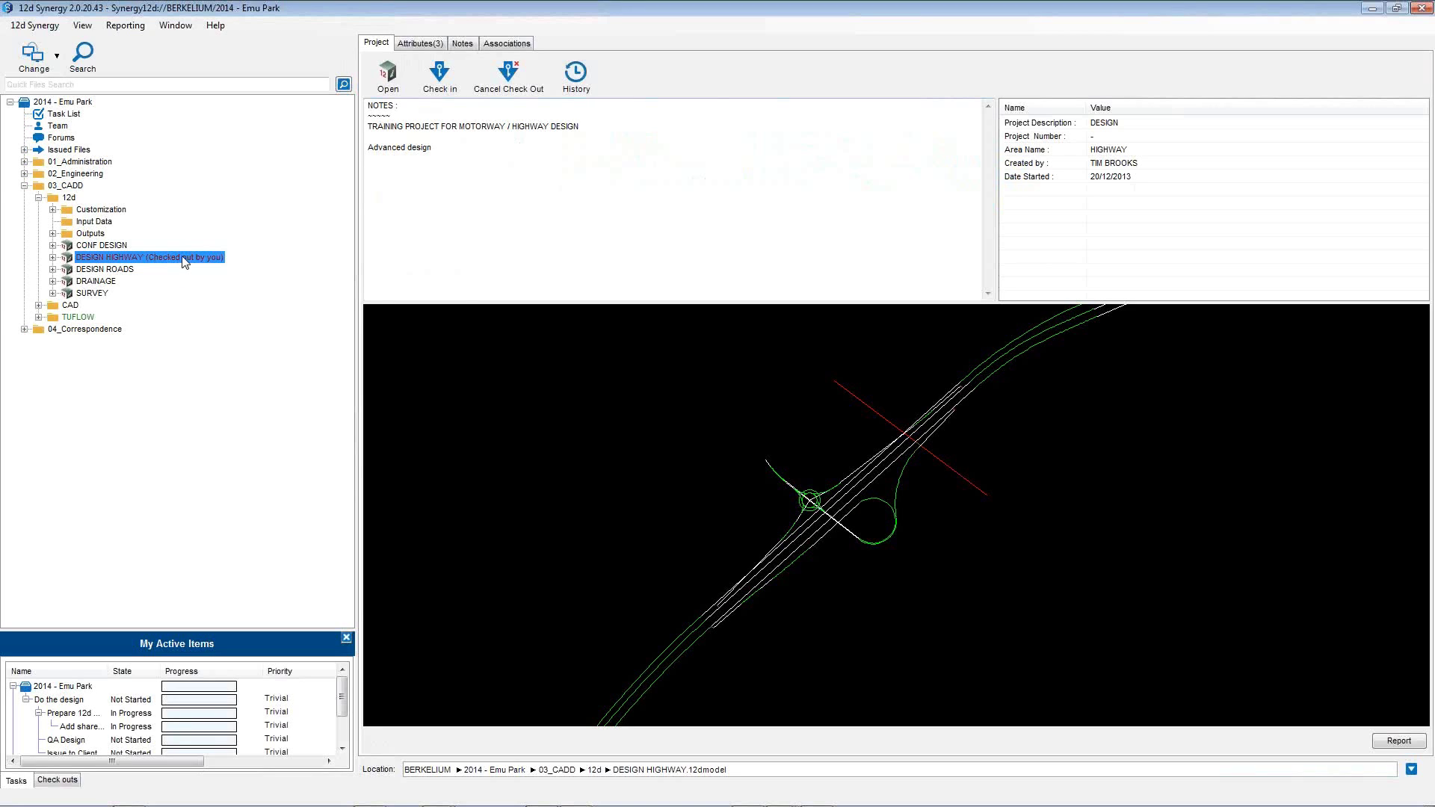
right_click(185, 262)
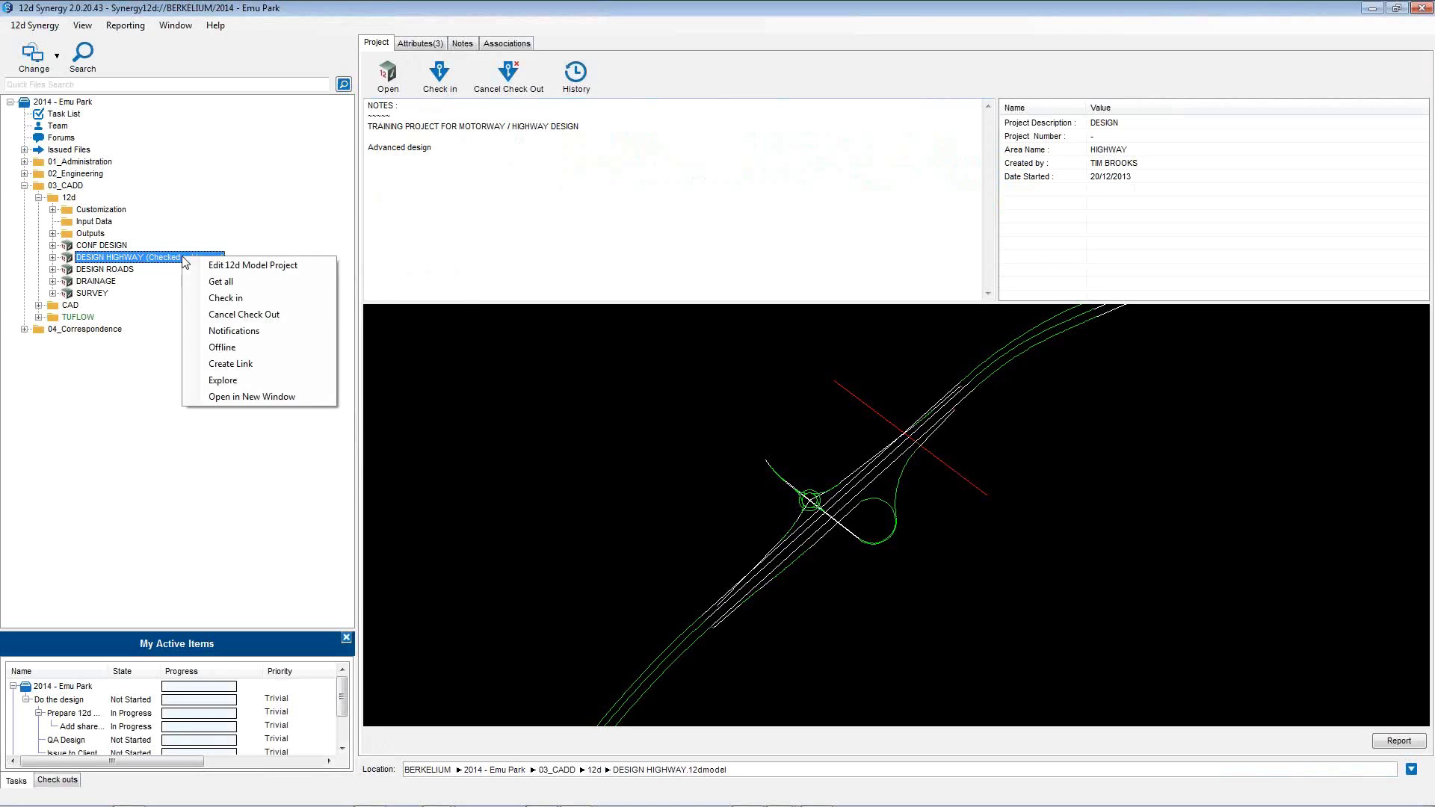
left_click(214, 348)
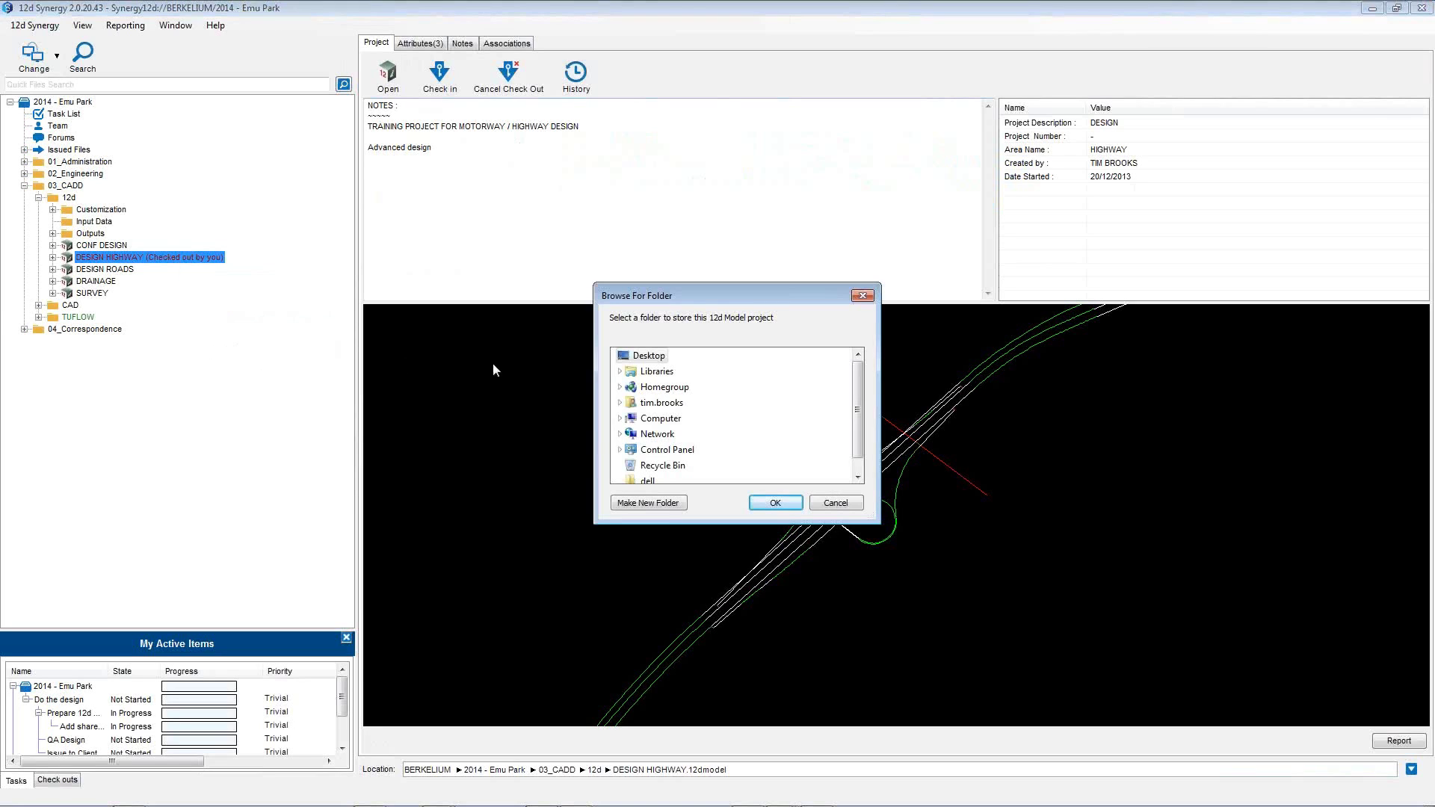
left_click(621, 420)
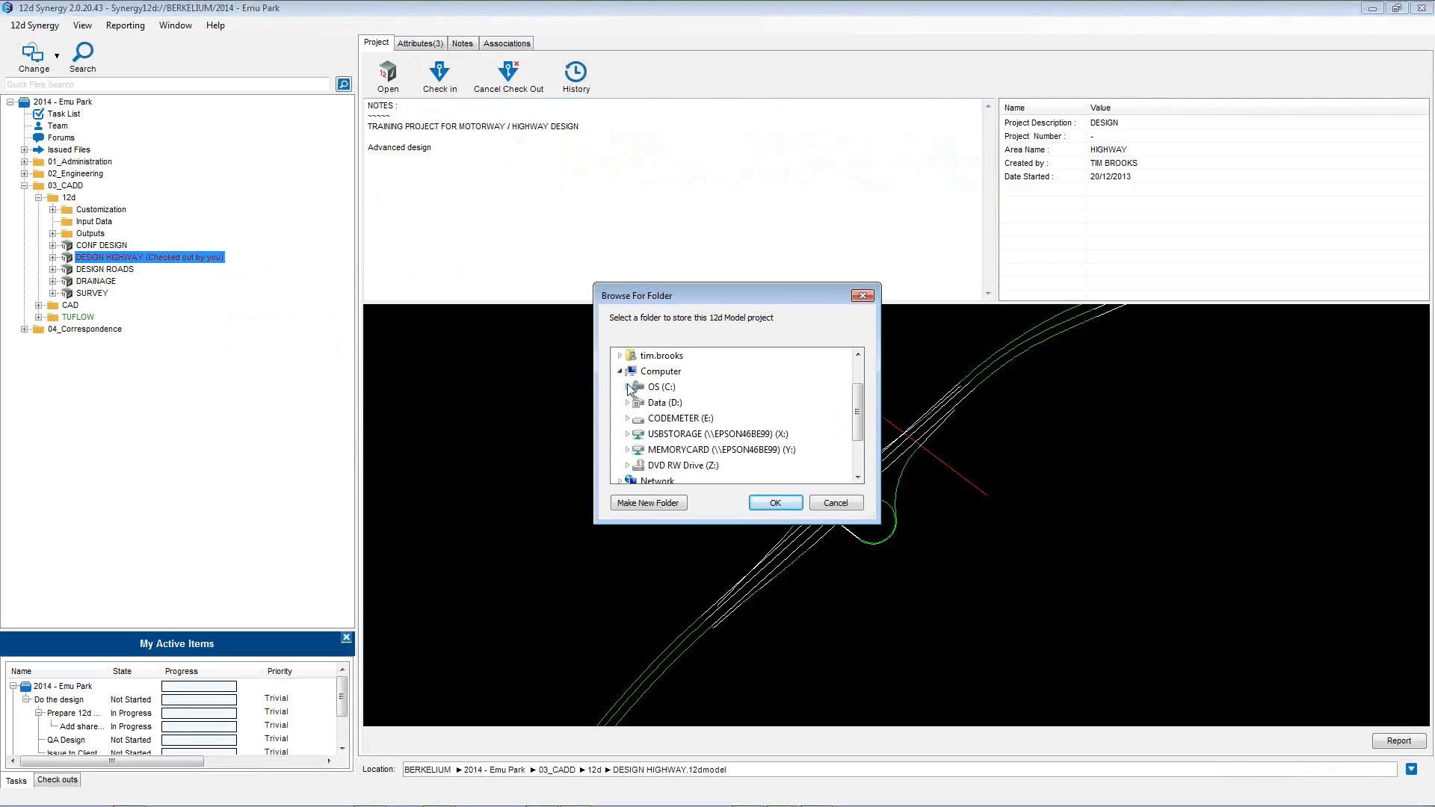
left_click(629, 387)
left_click(662, 371)
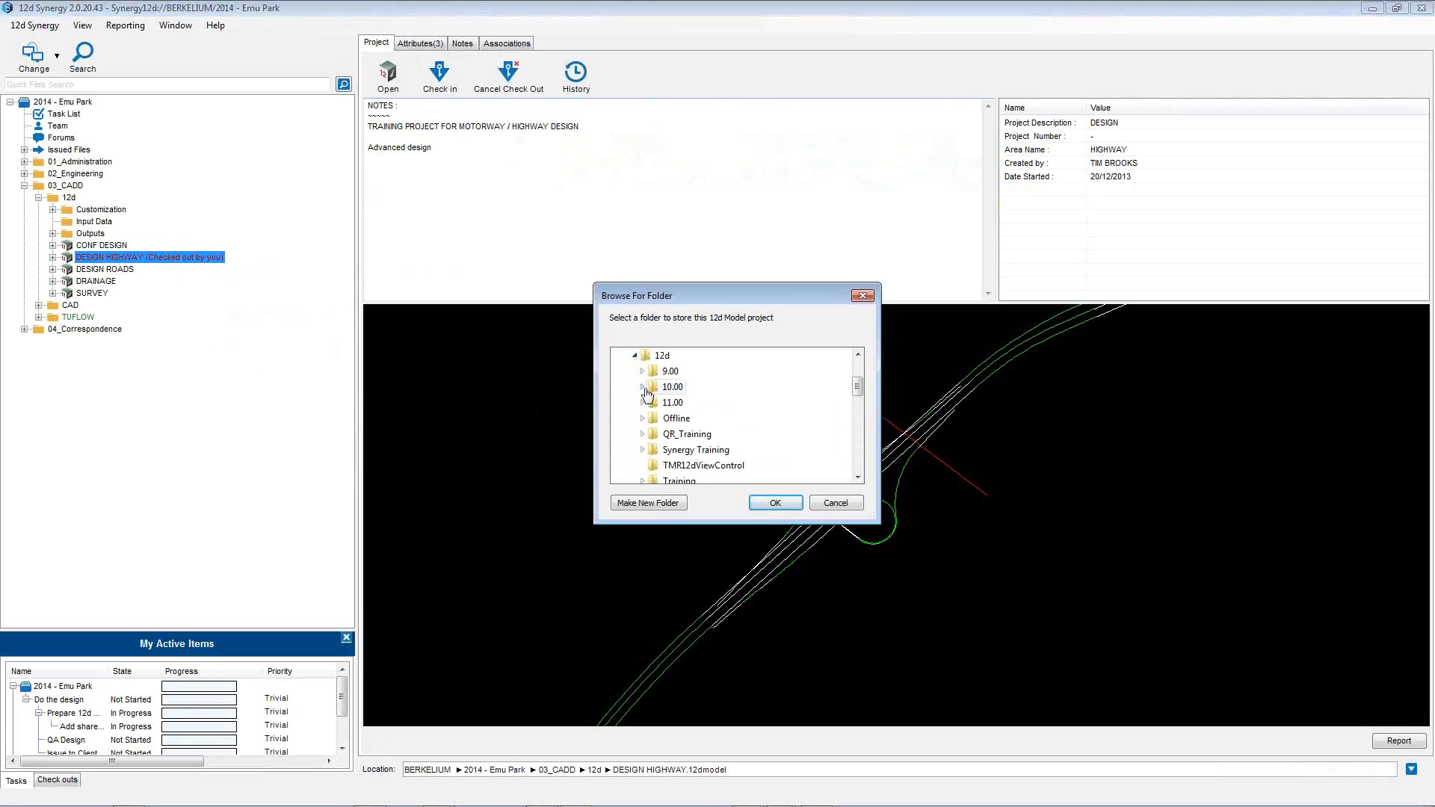
left_click(676, 418)
left_click(775, 502)
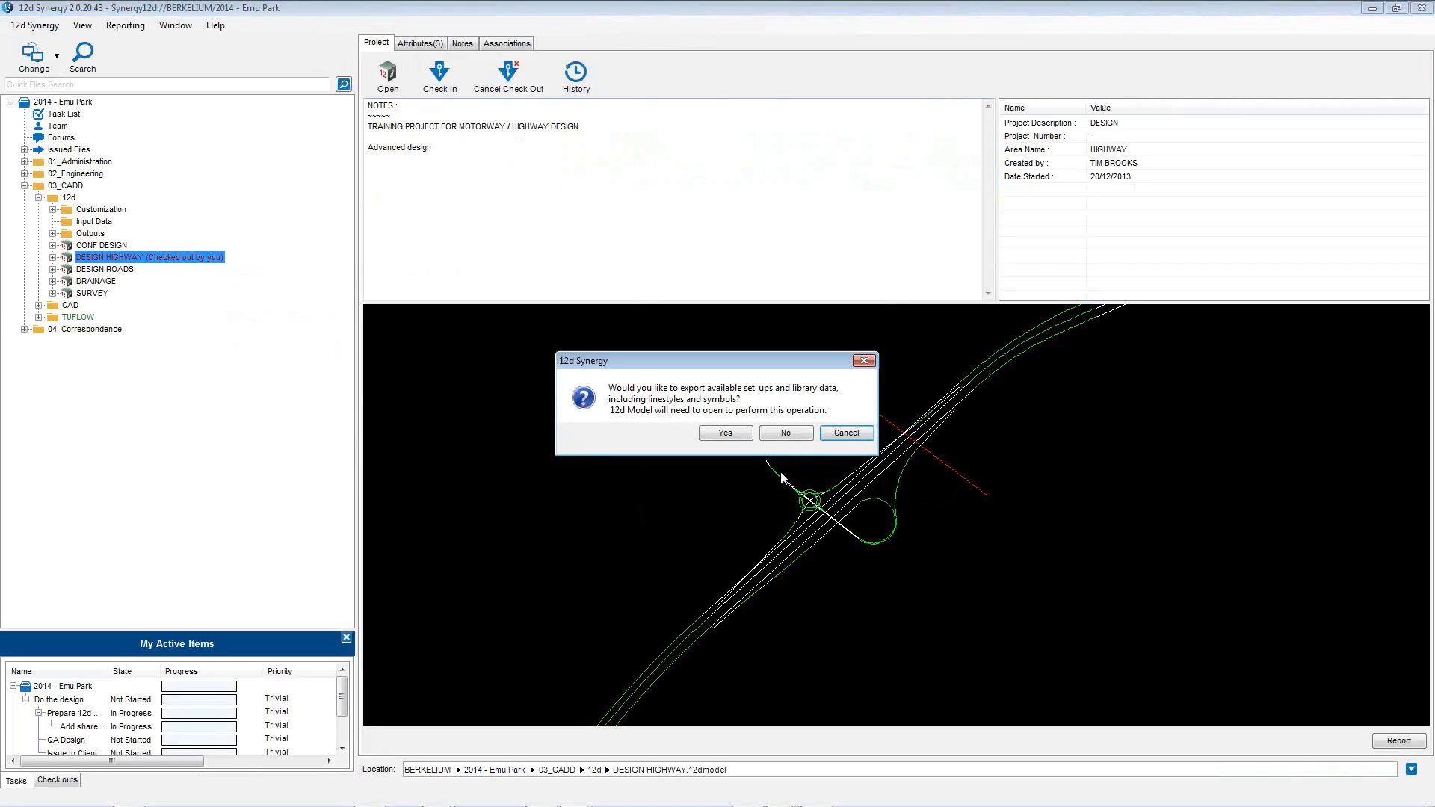
Include the available set_ups and library data in the offline export, generating the pack and go file with 12d Model v11 x64.
left_click(725, 433)
left_click(729, 434)
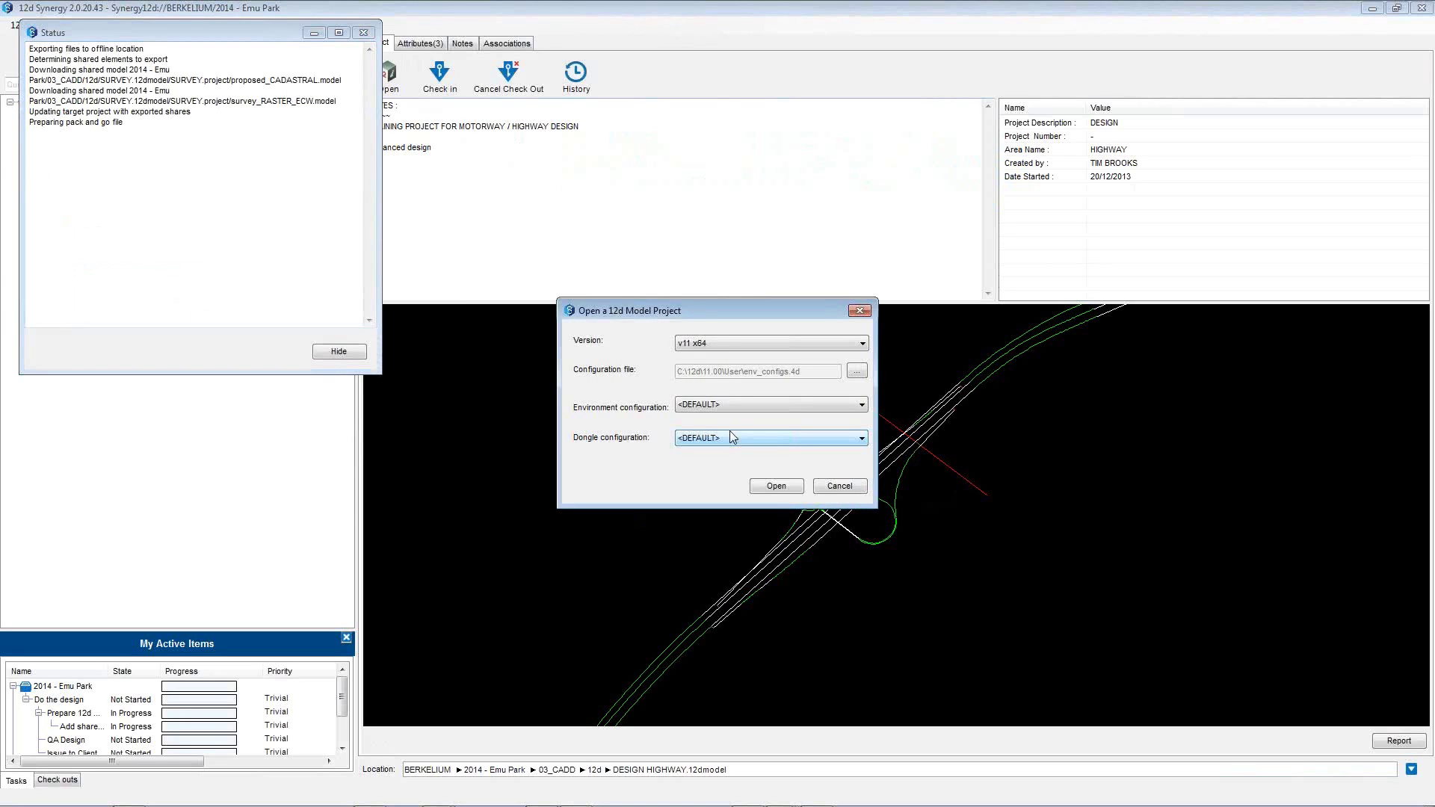
left_click(770, 486)
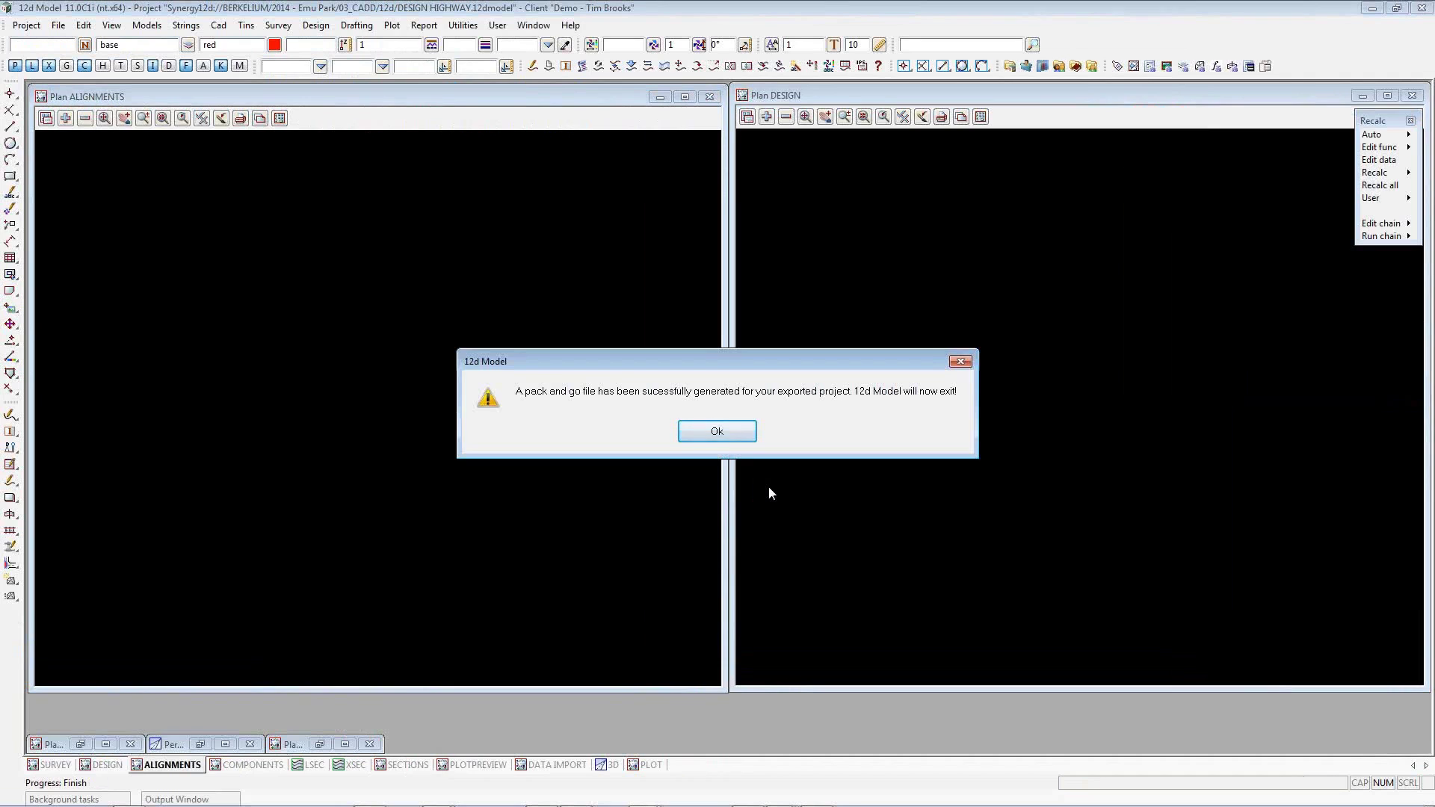
left_click(736, 426)
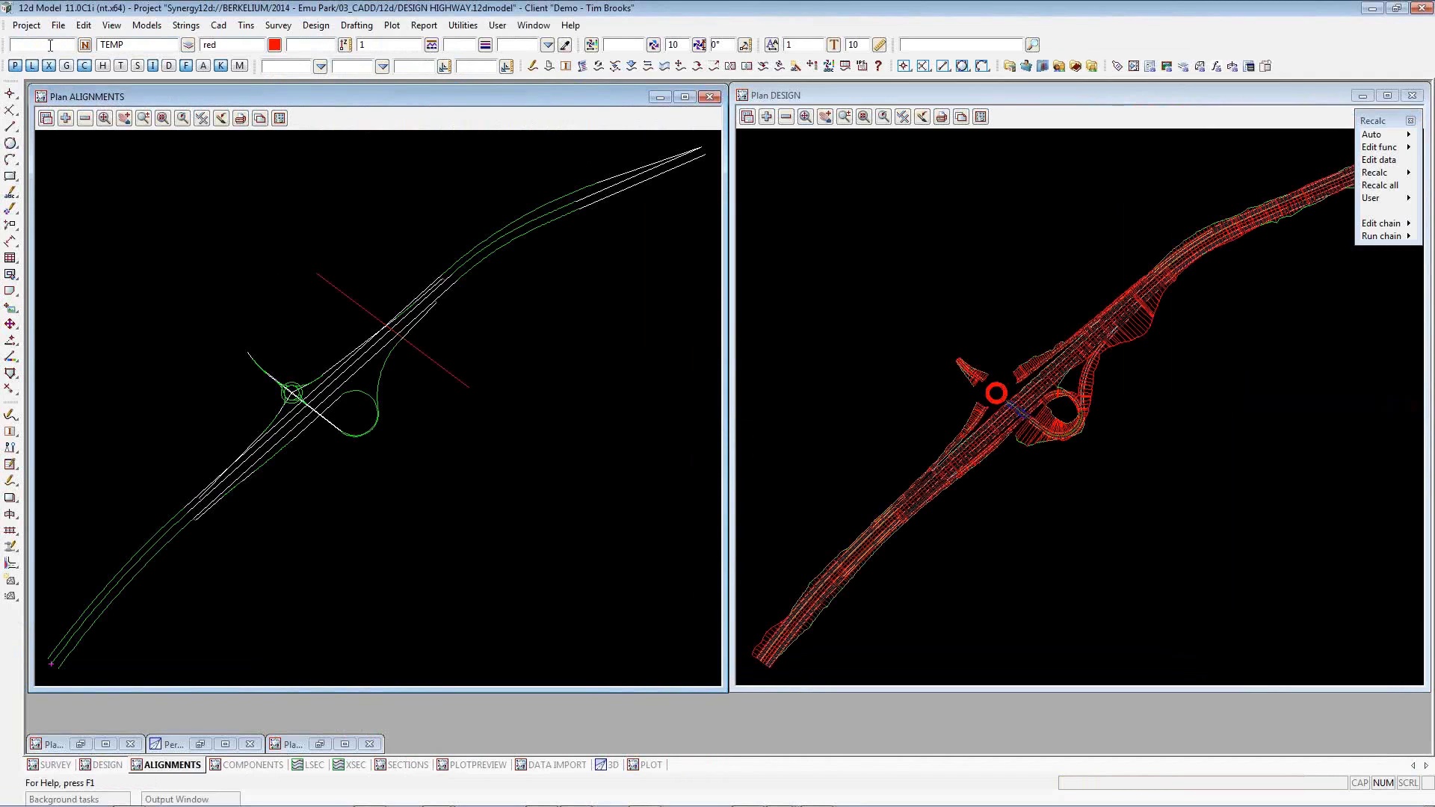
Save the project and exit 12d Model, and view the offline copy's location in Windows Explorer.
left_click(26, 25)
left_click(46, 196)
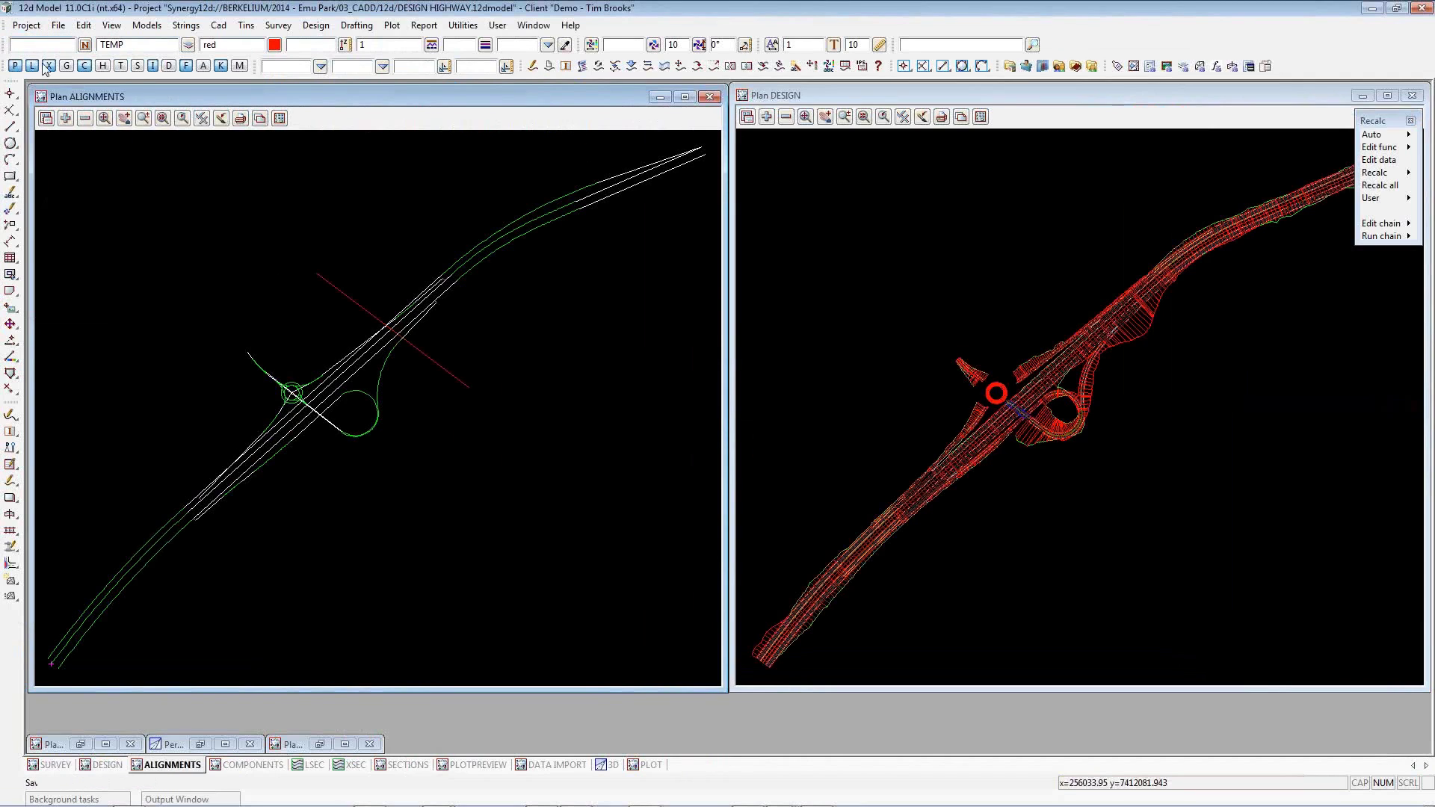
left_click(26, 24)
left_click(76, 325)
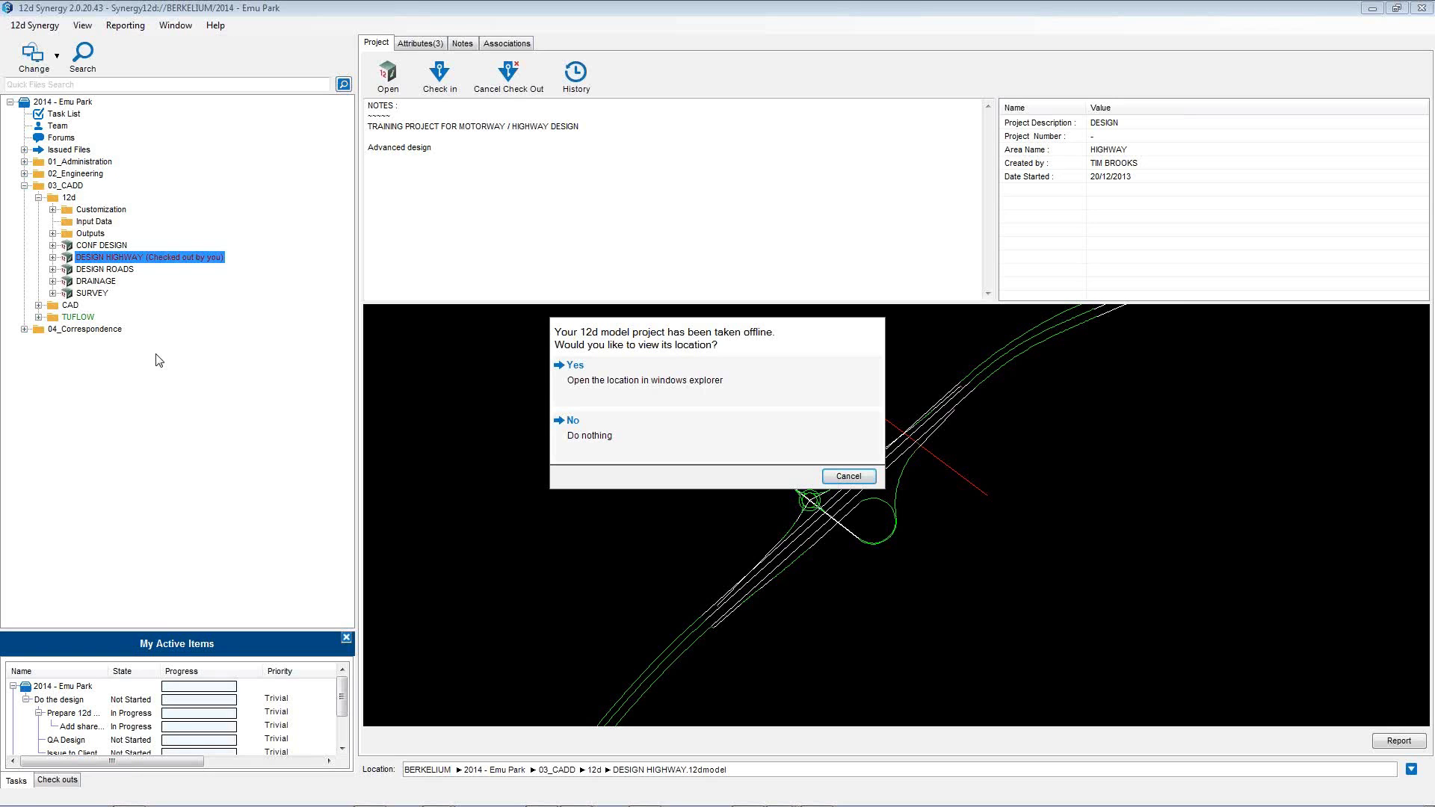
left_click(594, 374)
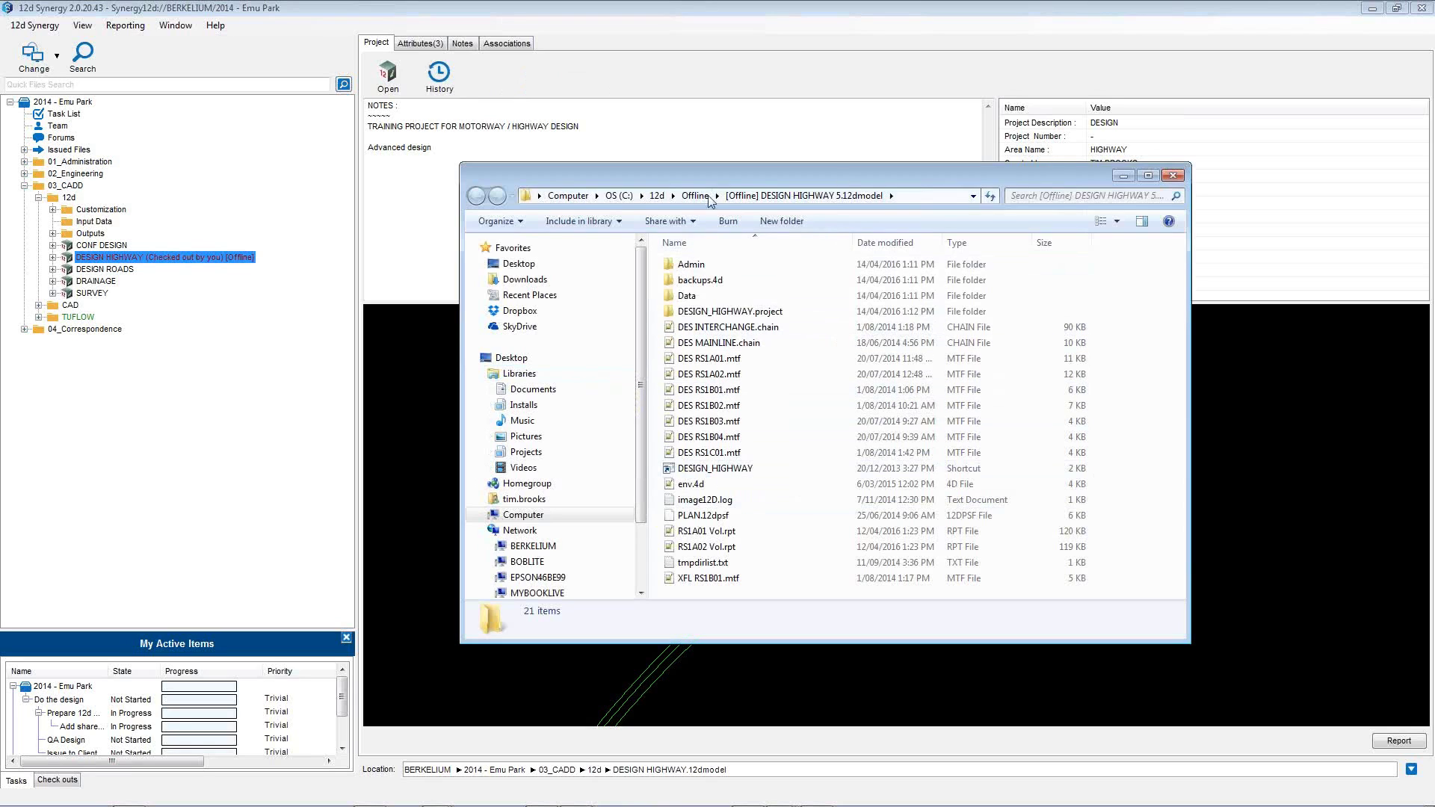
left_click(1170, 175)
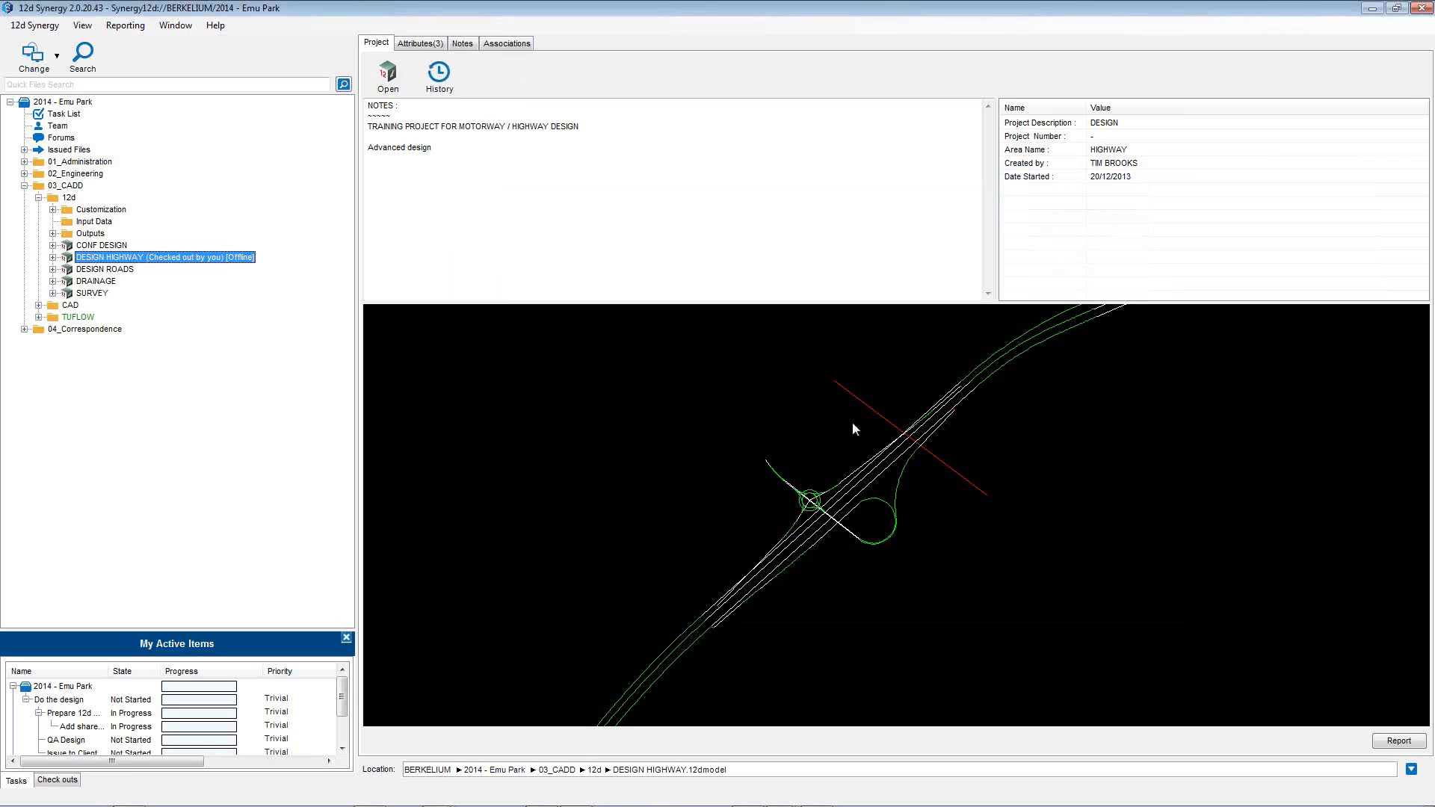
Bring the DESIGN HIGHWAY project back online, replacing the local contents and deleting the offline copy.
right_click(192, 263)
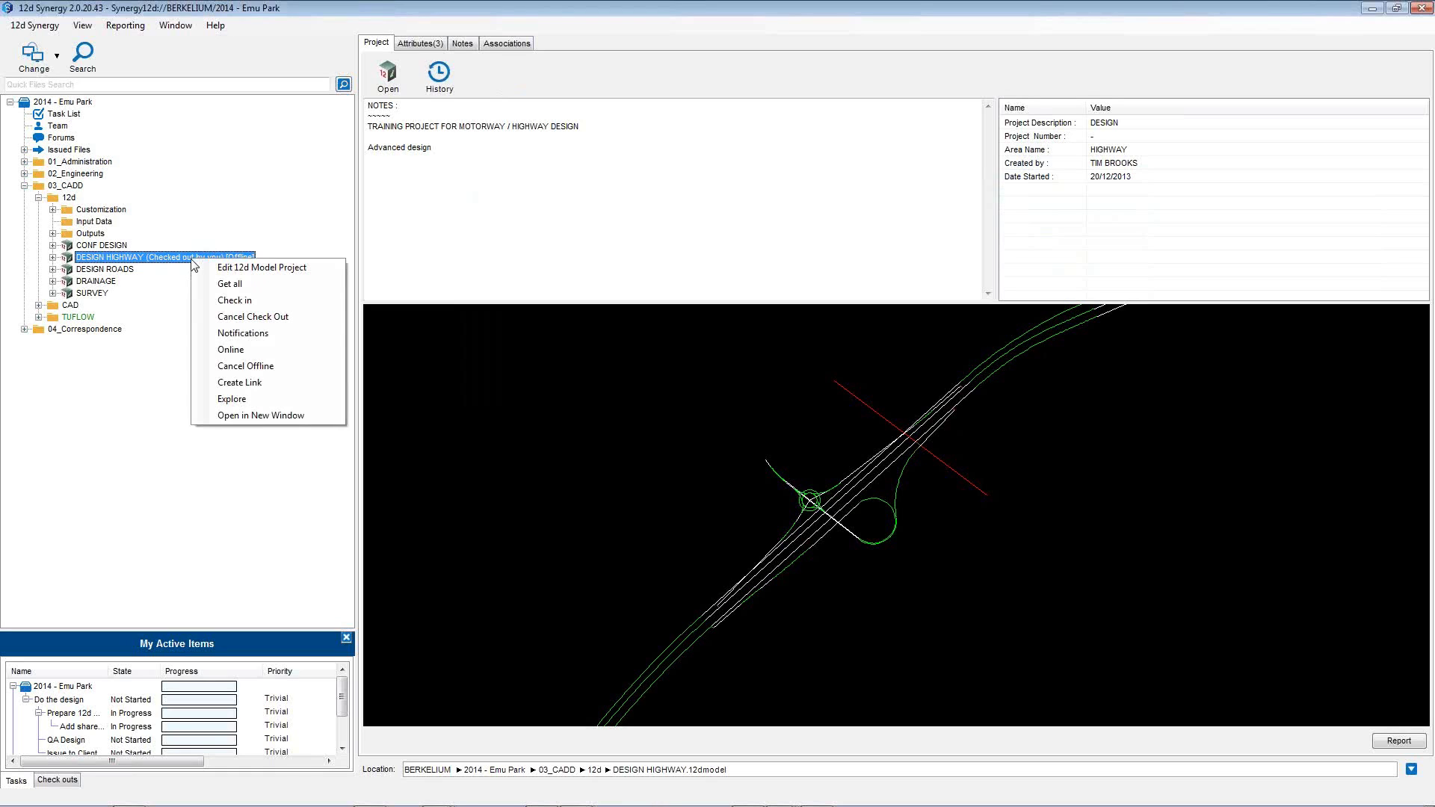
left_click(222, 350)
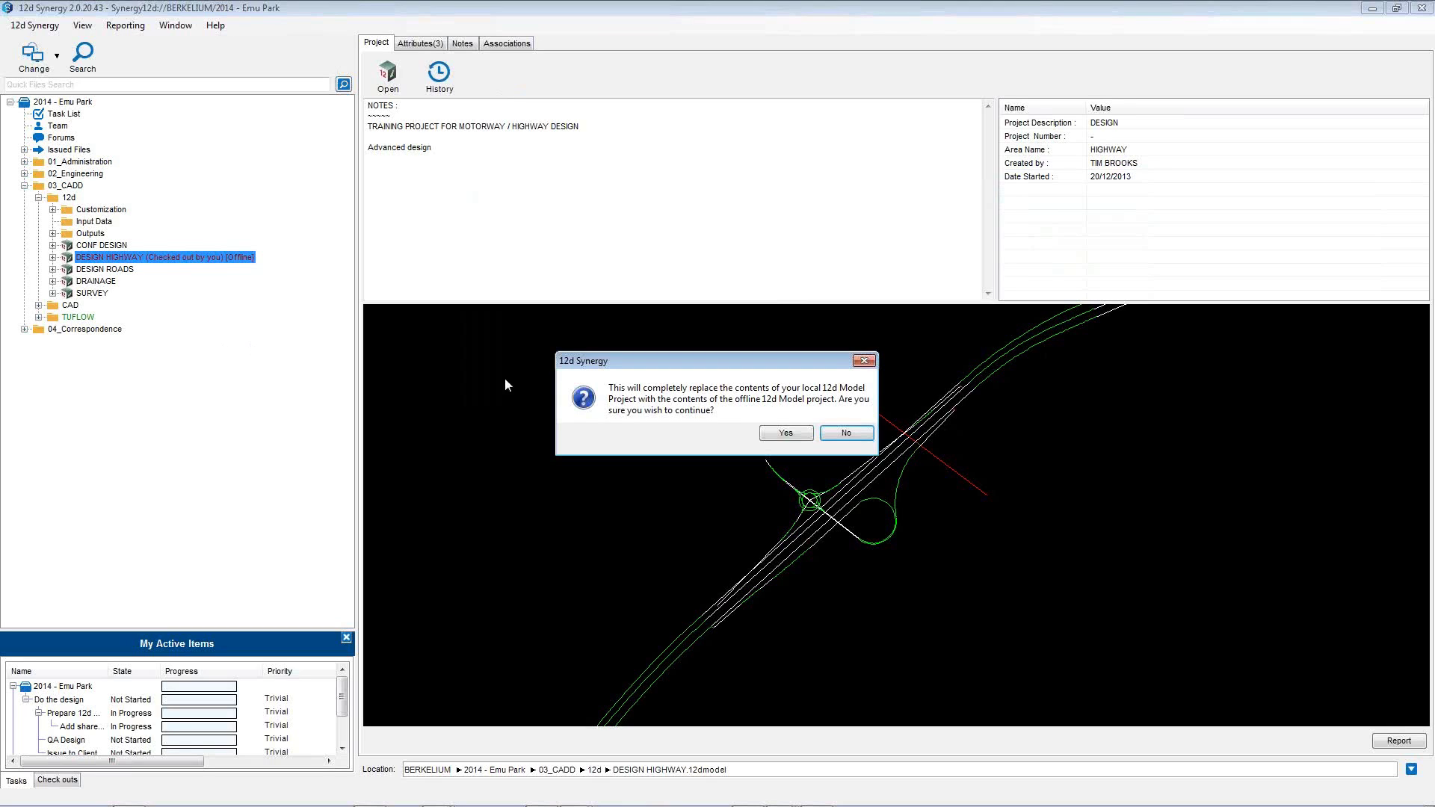
left_click(783, 435)
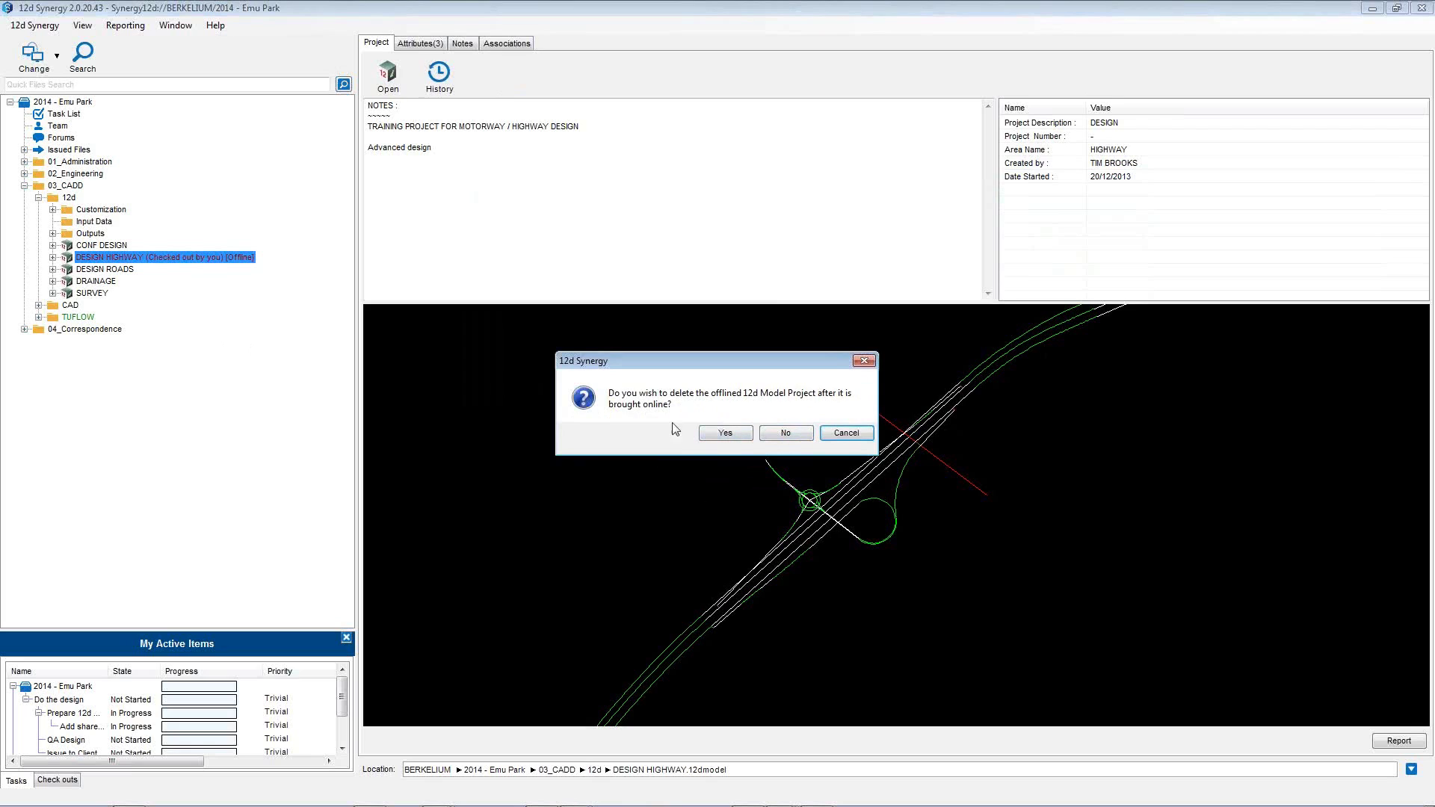
left_click(718, 434)
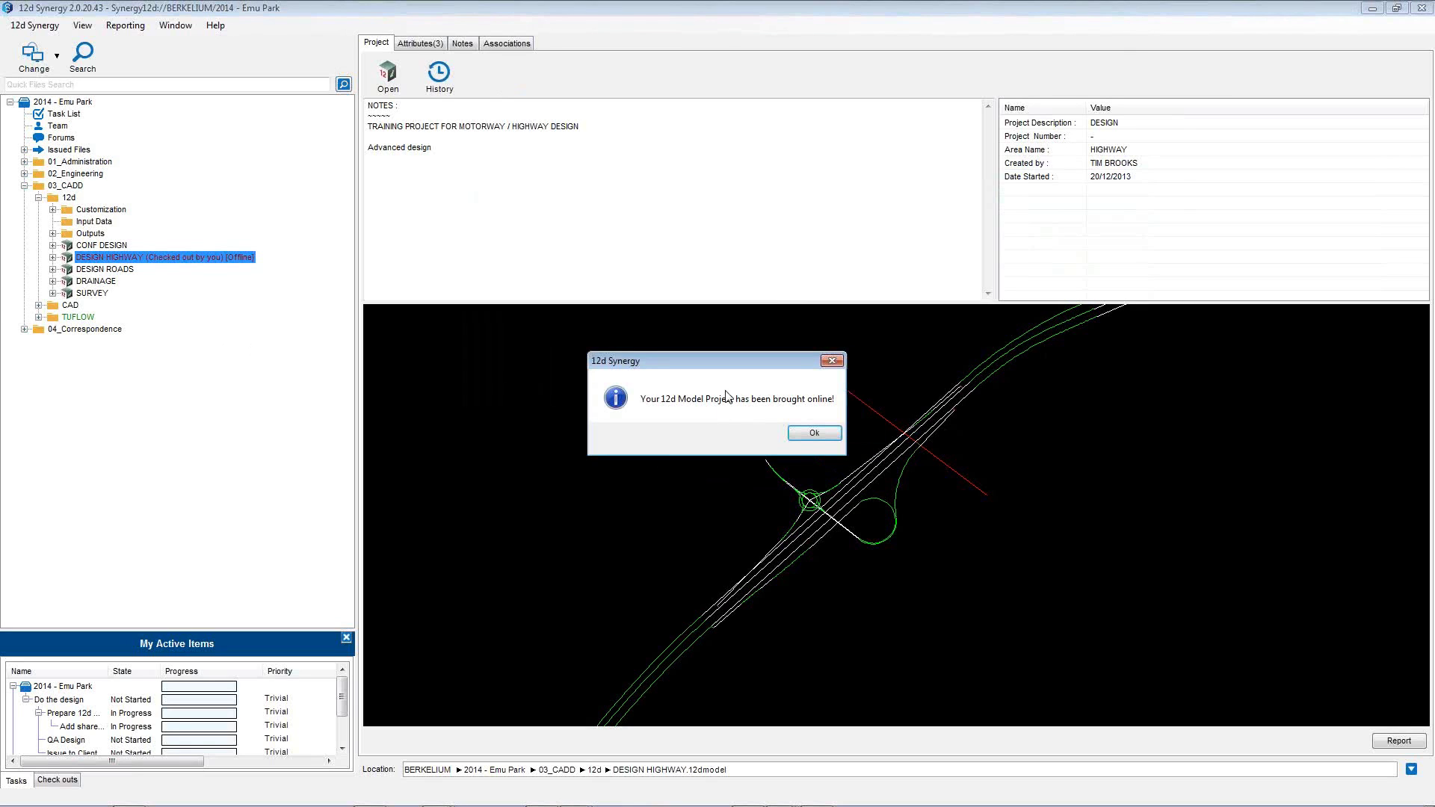
left_click(795, 434)
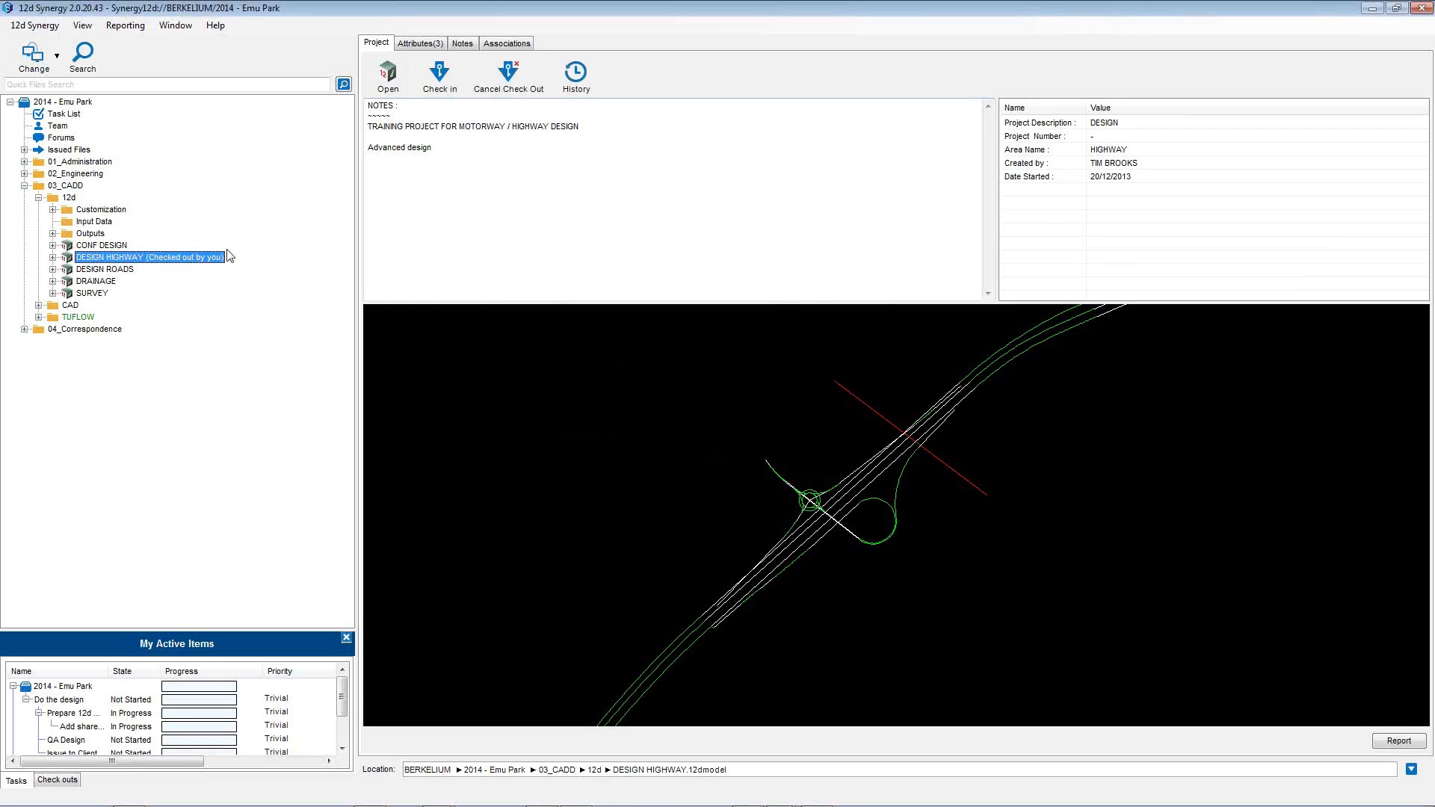
Check in the DESIGN HIGHWAY project with the description "Site information added".
left_click(440, 73)
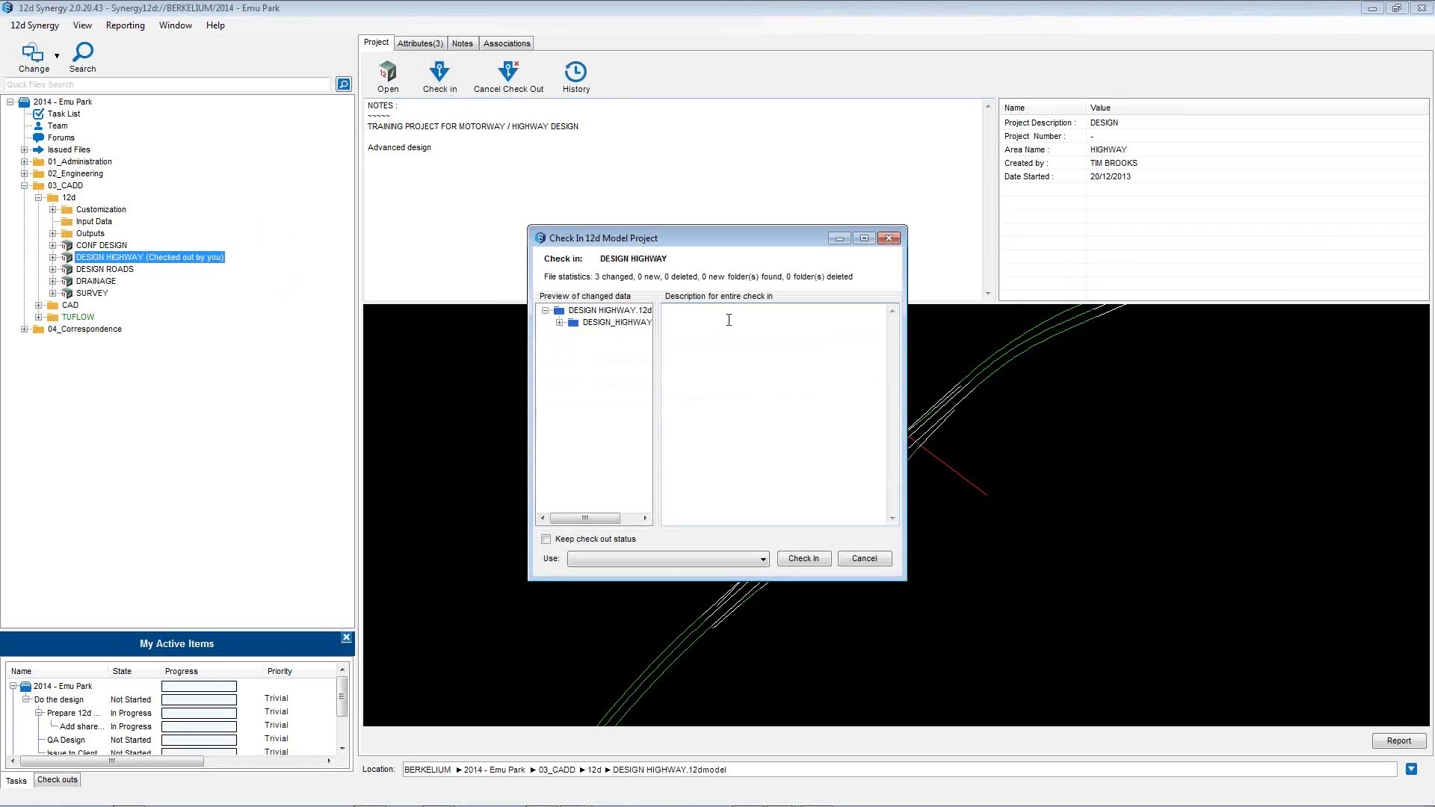
type("Site information added")
left_click(813, 561)
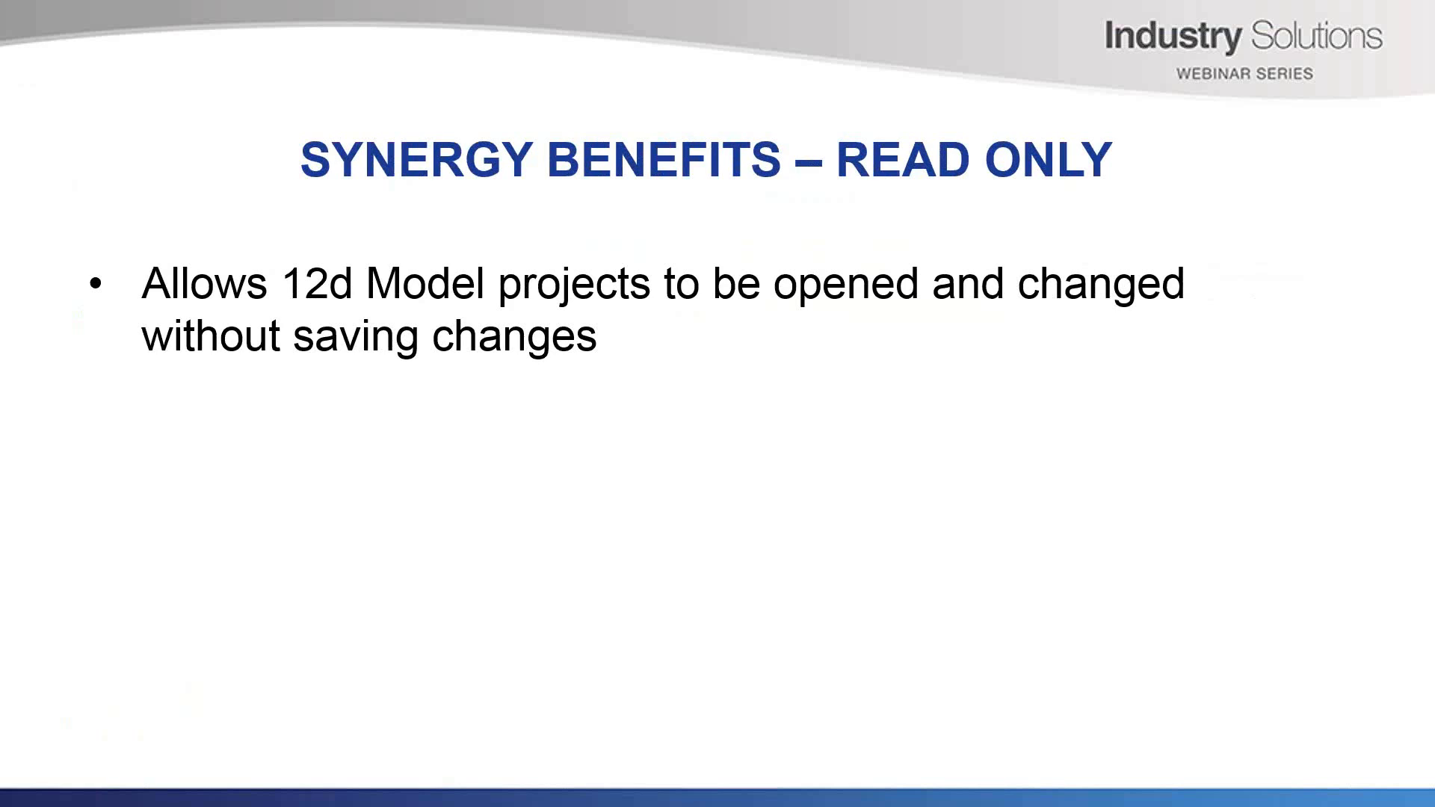
Switch back to 12d Synergy and open the DESIGN HIGHWAY project in version v11 x64 as read-only, without checking it out.
key("alt+Tab")
key("alt+Tab")
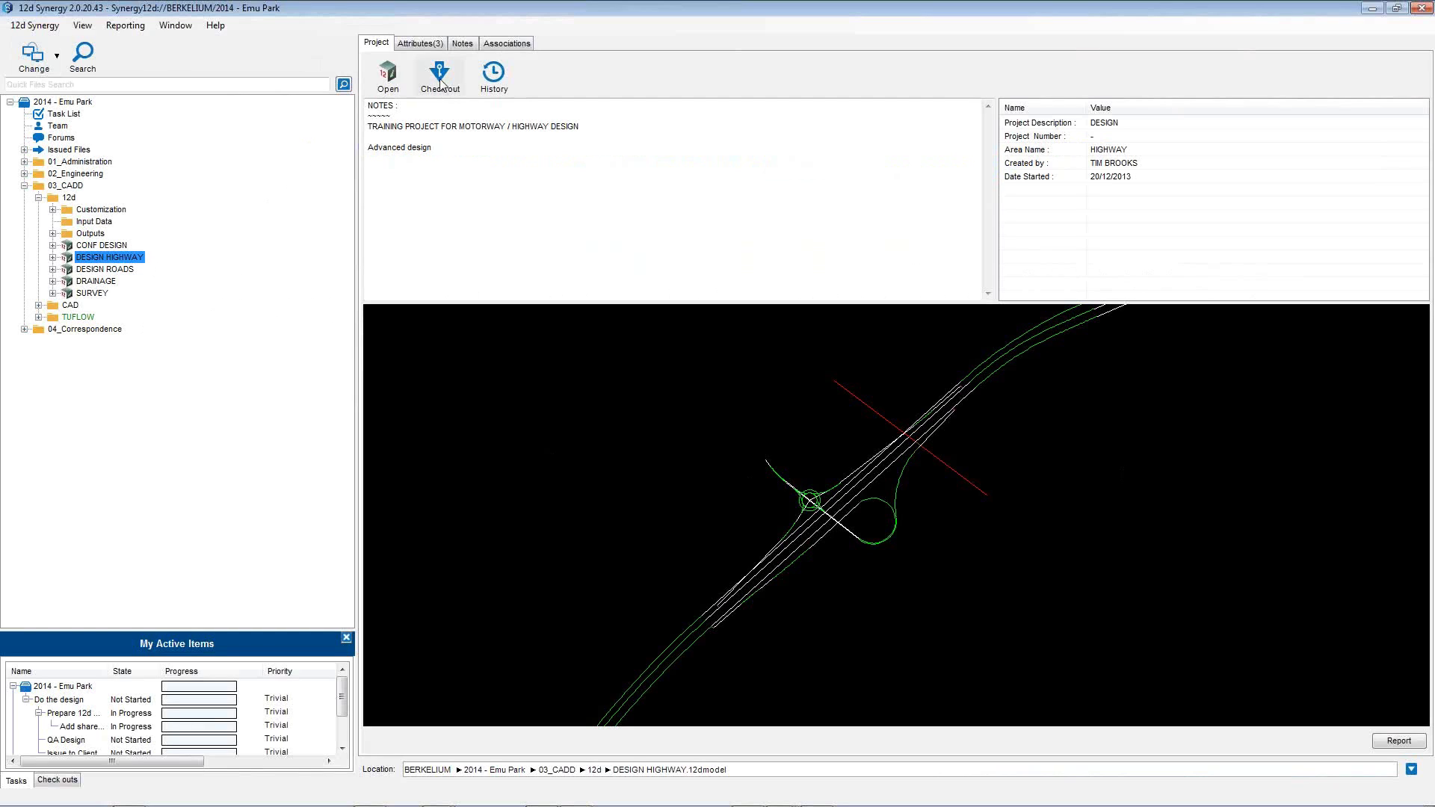
left_click(394, 79)
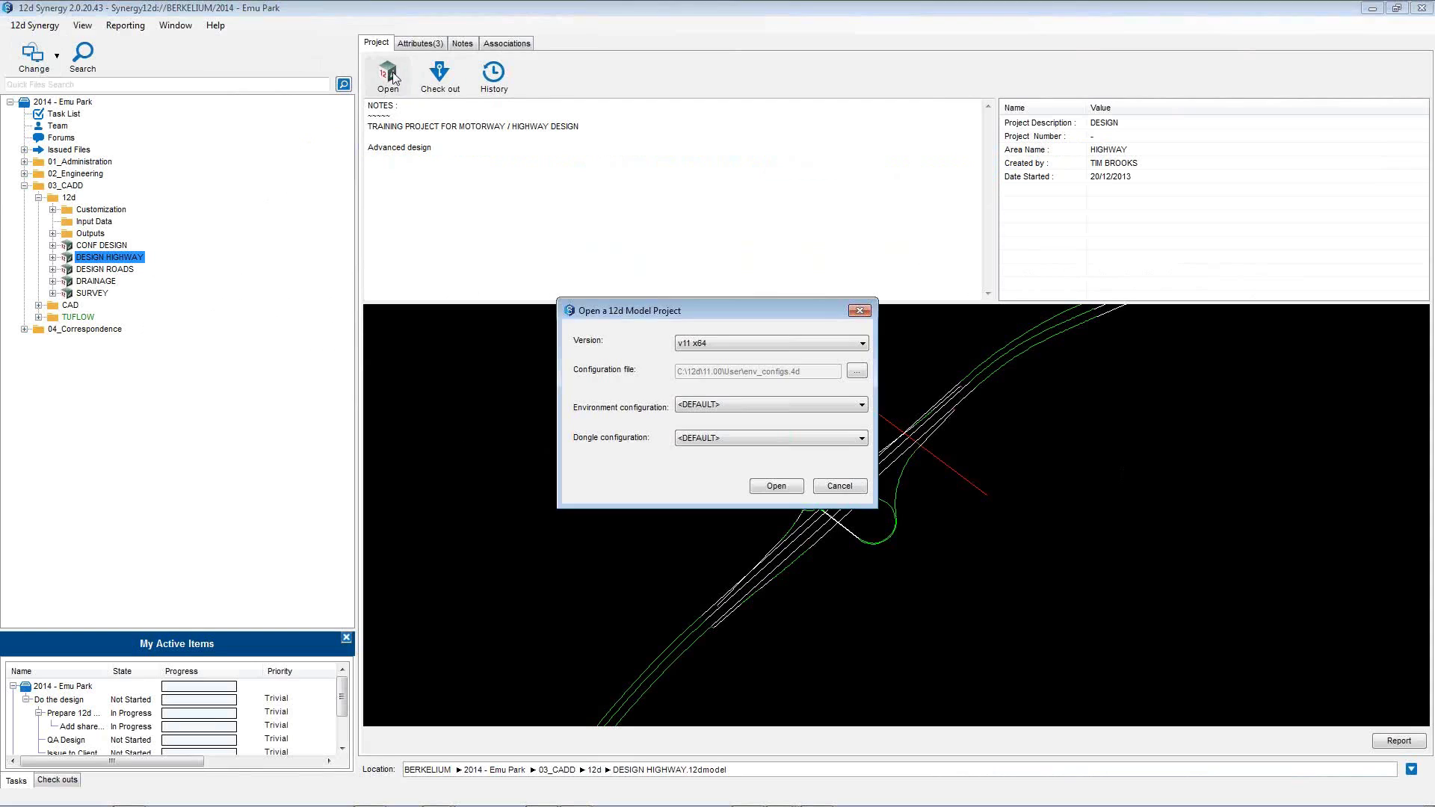
left_click(777, 486)
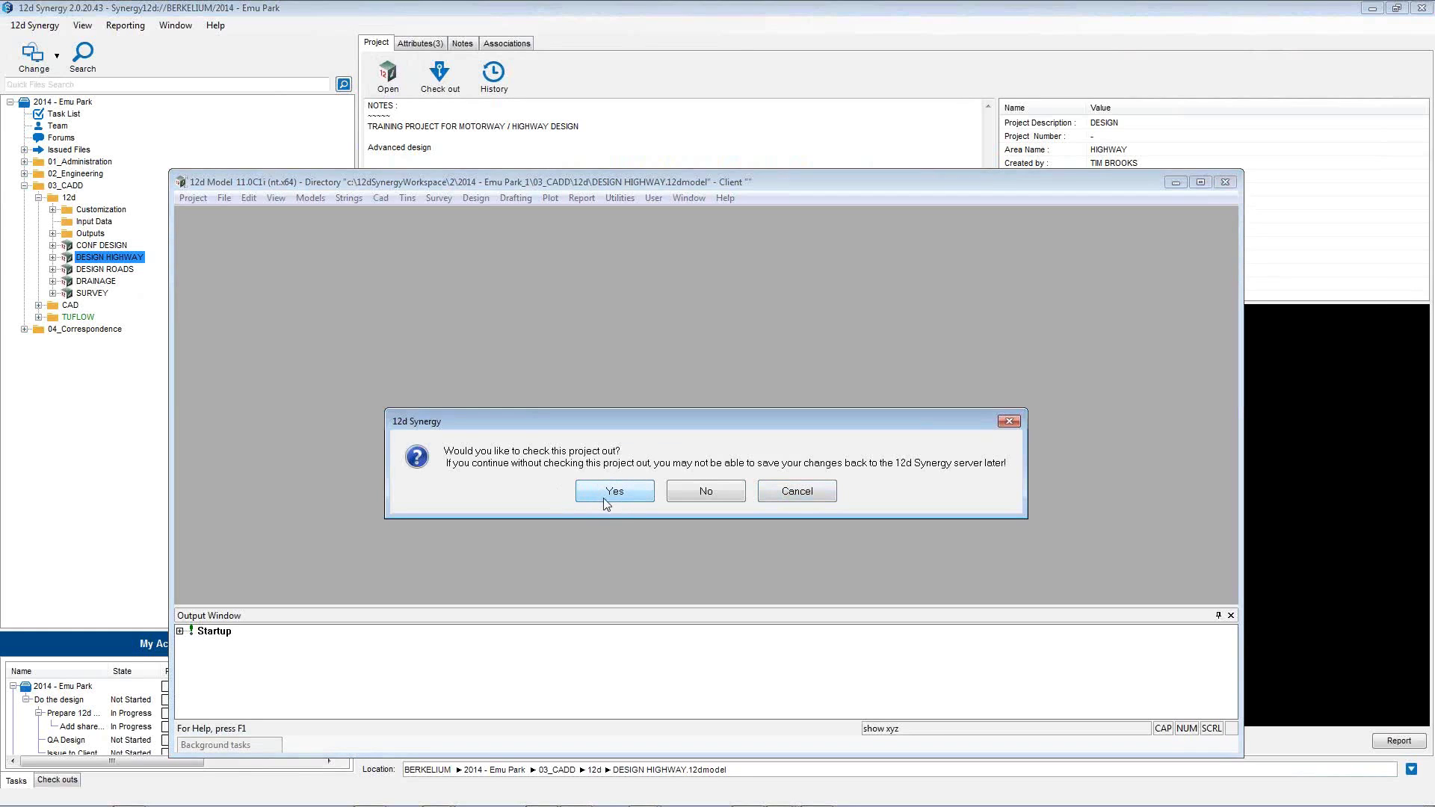
left_click(706, 493)
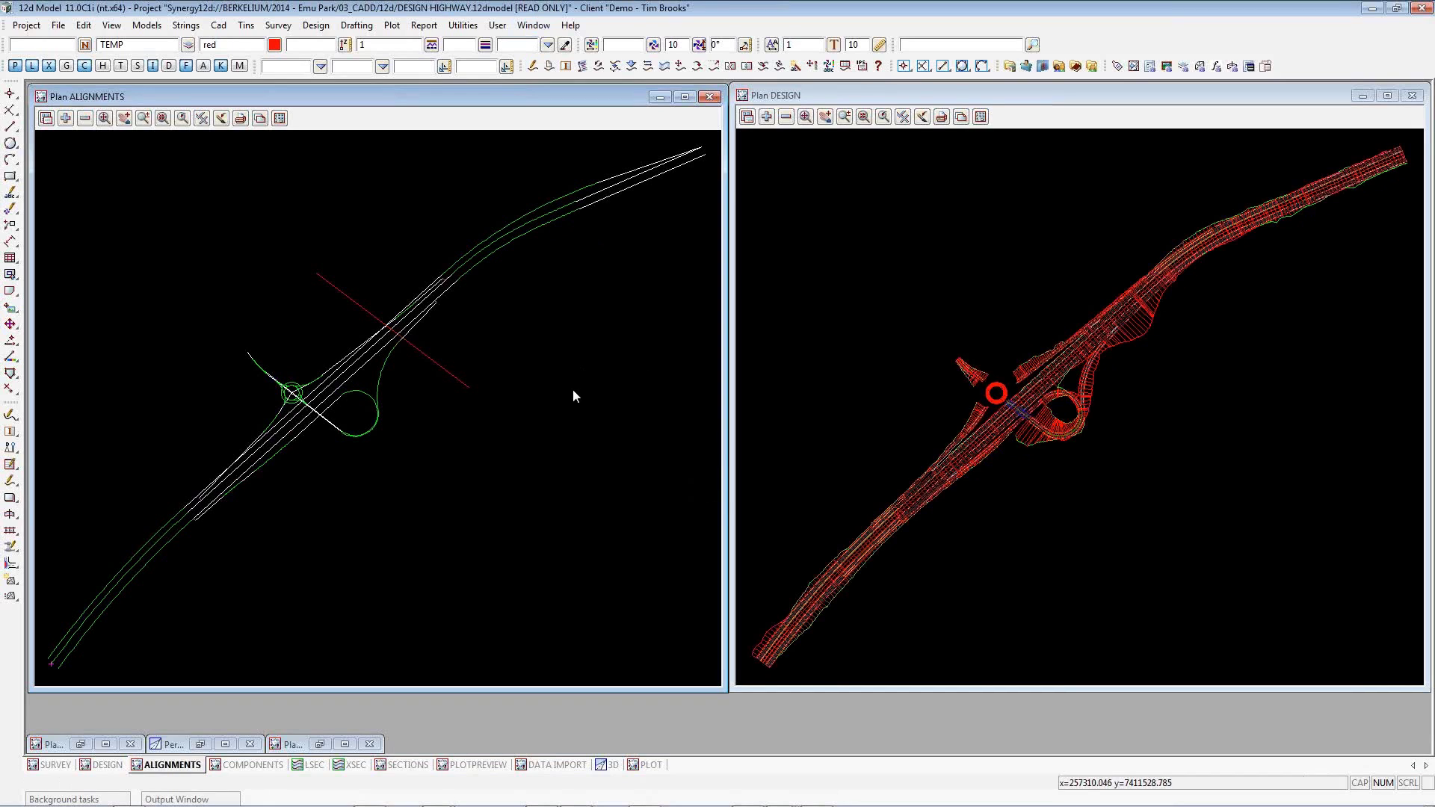
Exit 12d Model from the read-only DESIGN HIGHWAY project.
left_click(25, 25)
left_click(74, 333)
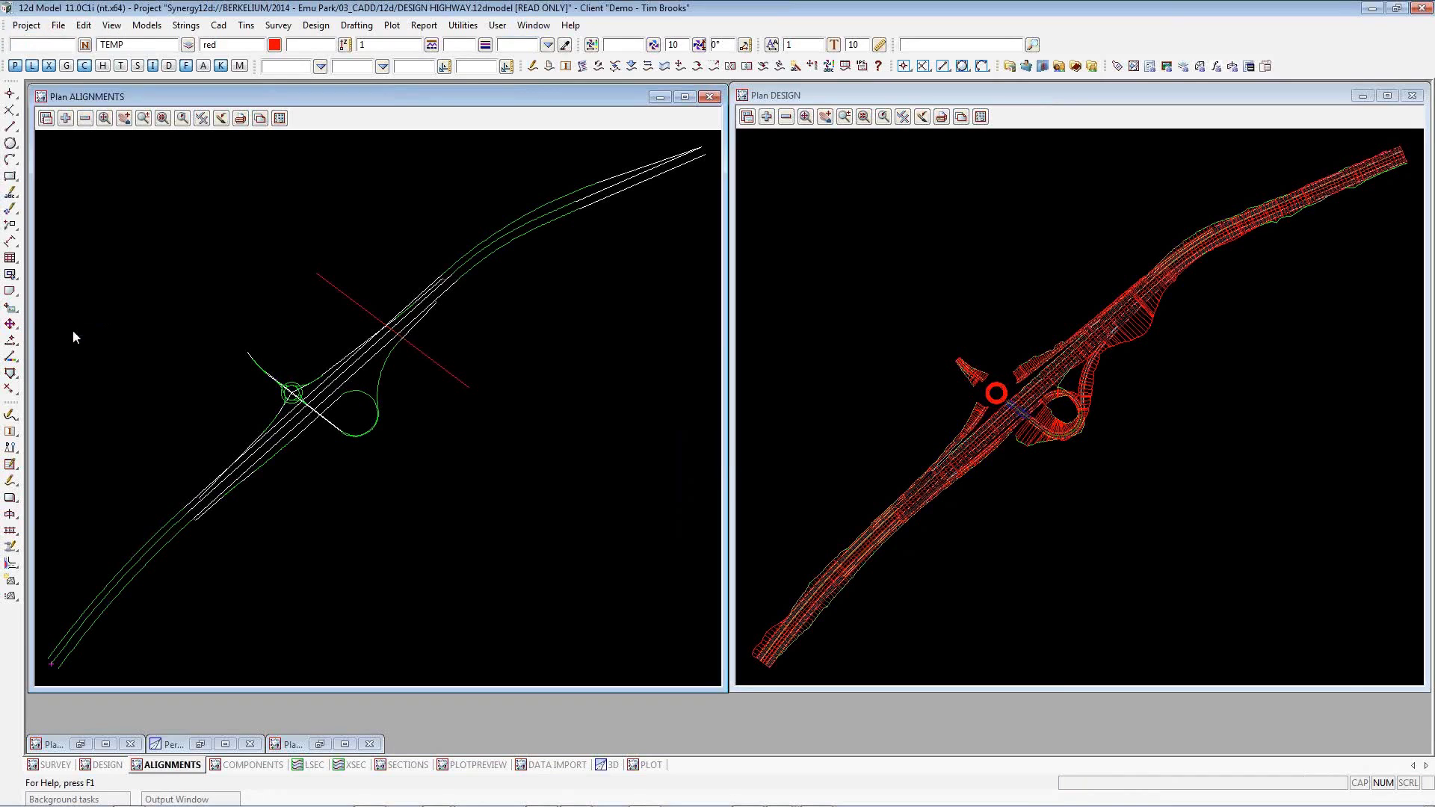
left_click(721, 443)
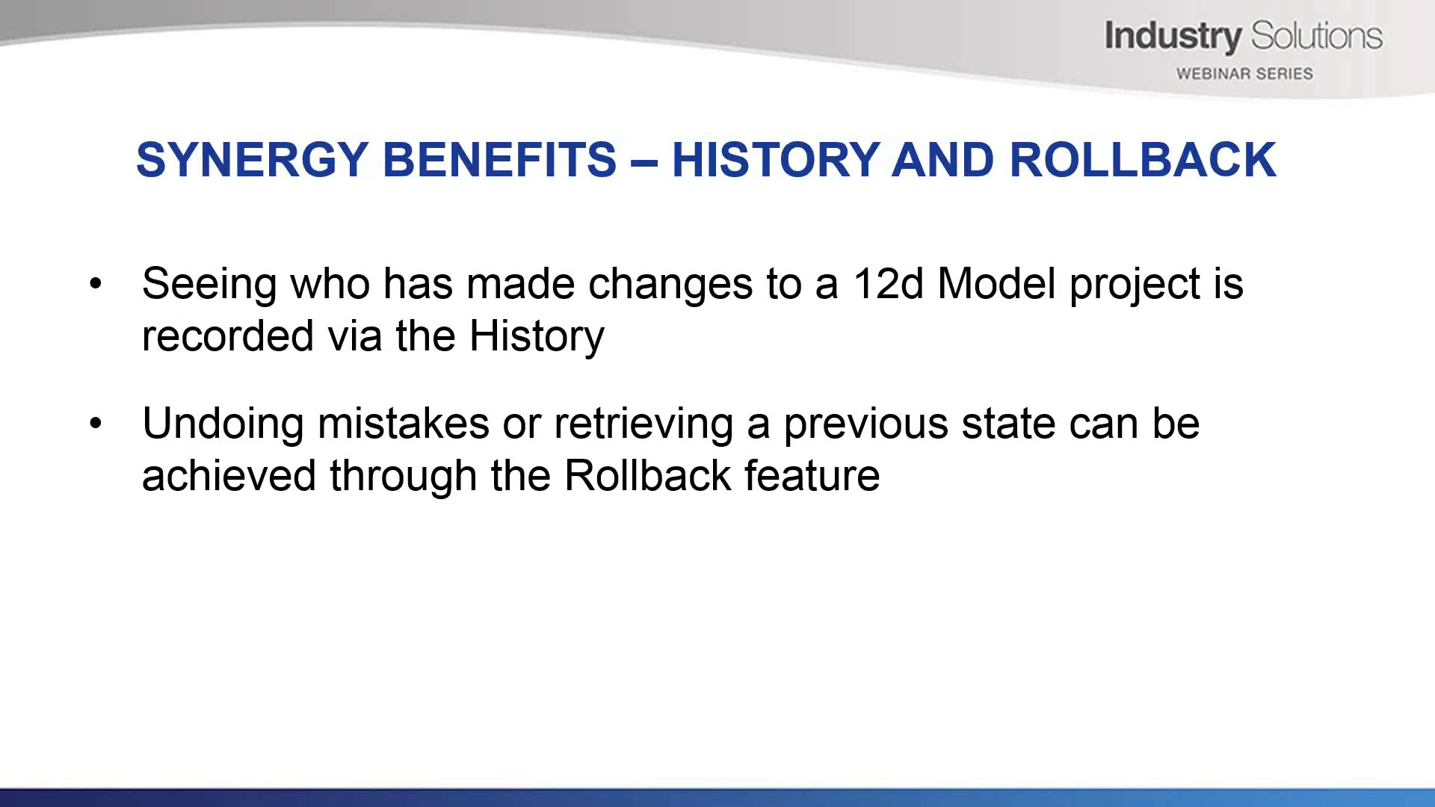
Return to 12d Synergy and view the DESIGN HIGHWAY project's version history with previews shown.
key("alt+Tab")
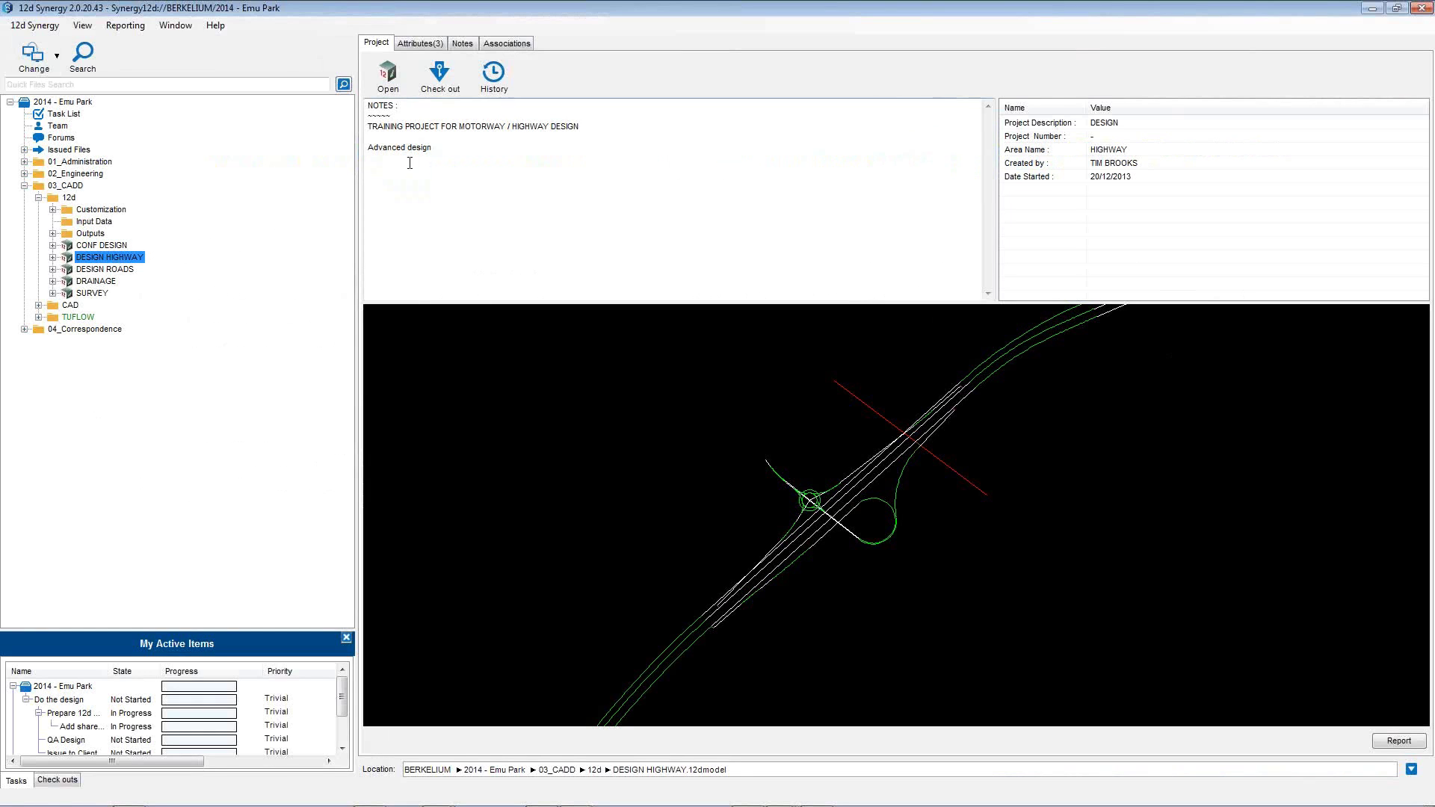
left_click(493, 74)
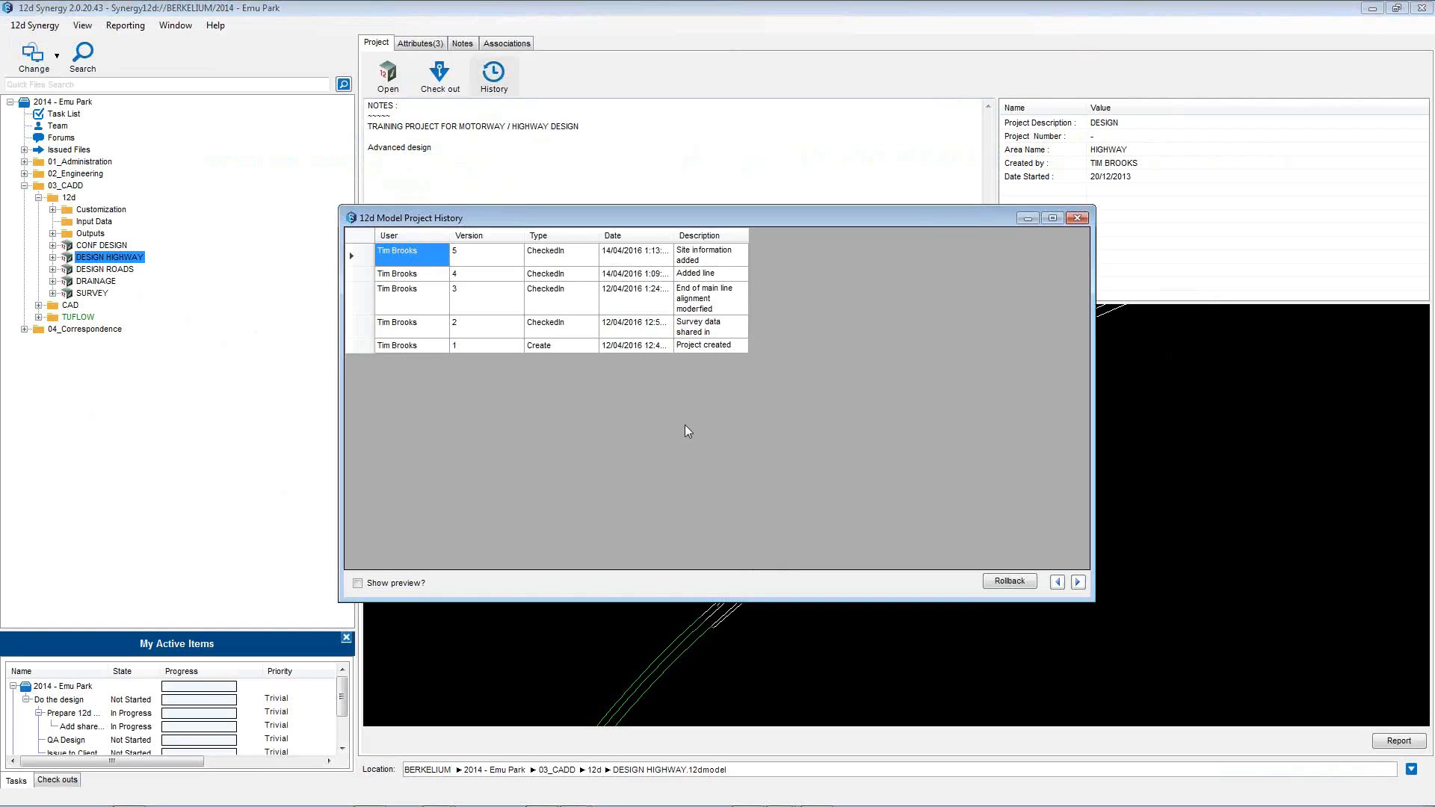
left_click(358, 583)
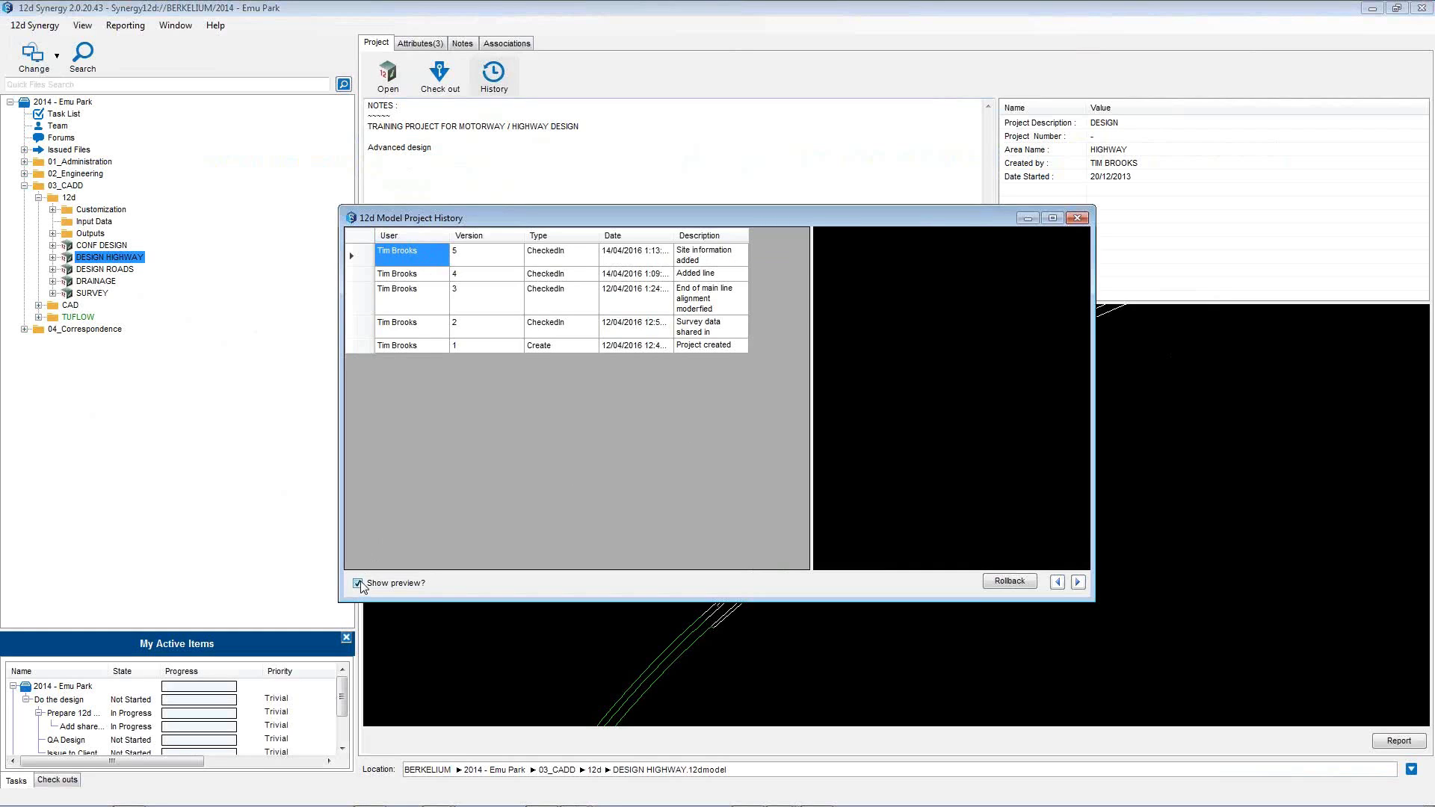
Preview versions 1 to 4 of the DESIGN HIGHWAY project in its history, then close the history.
left_click(400, 346)
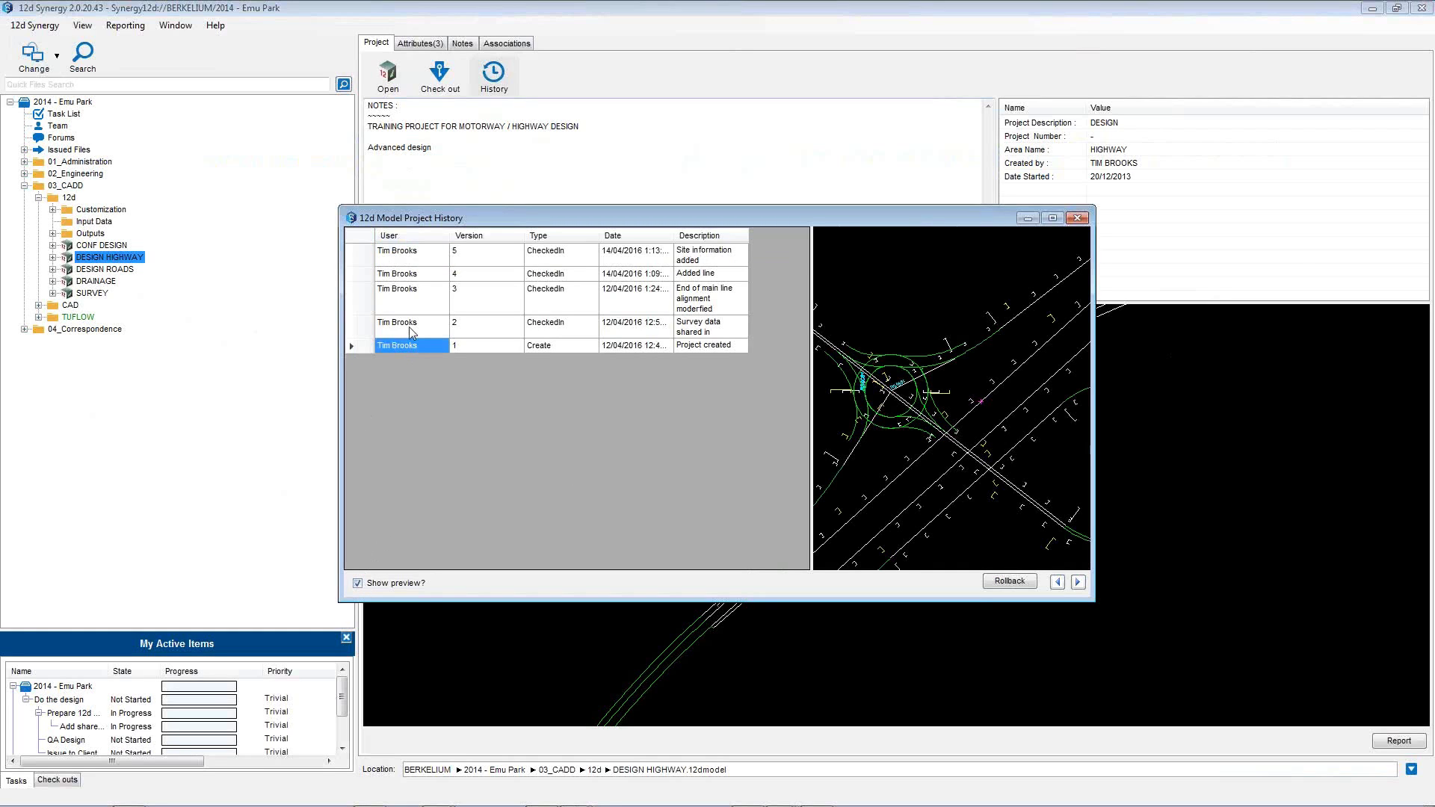
left_click(410, 325)
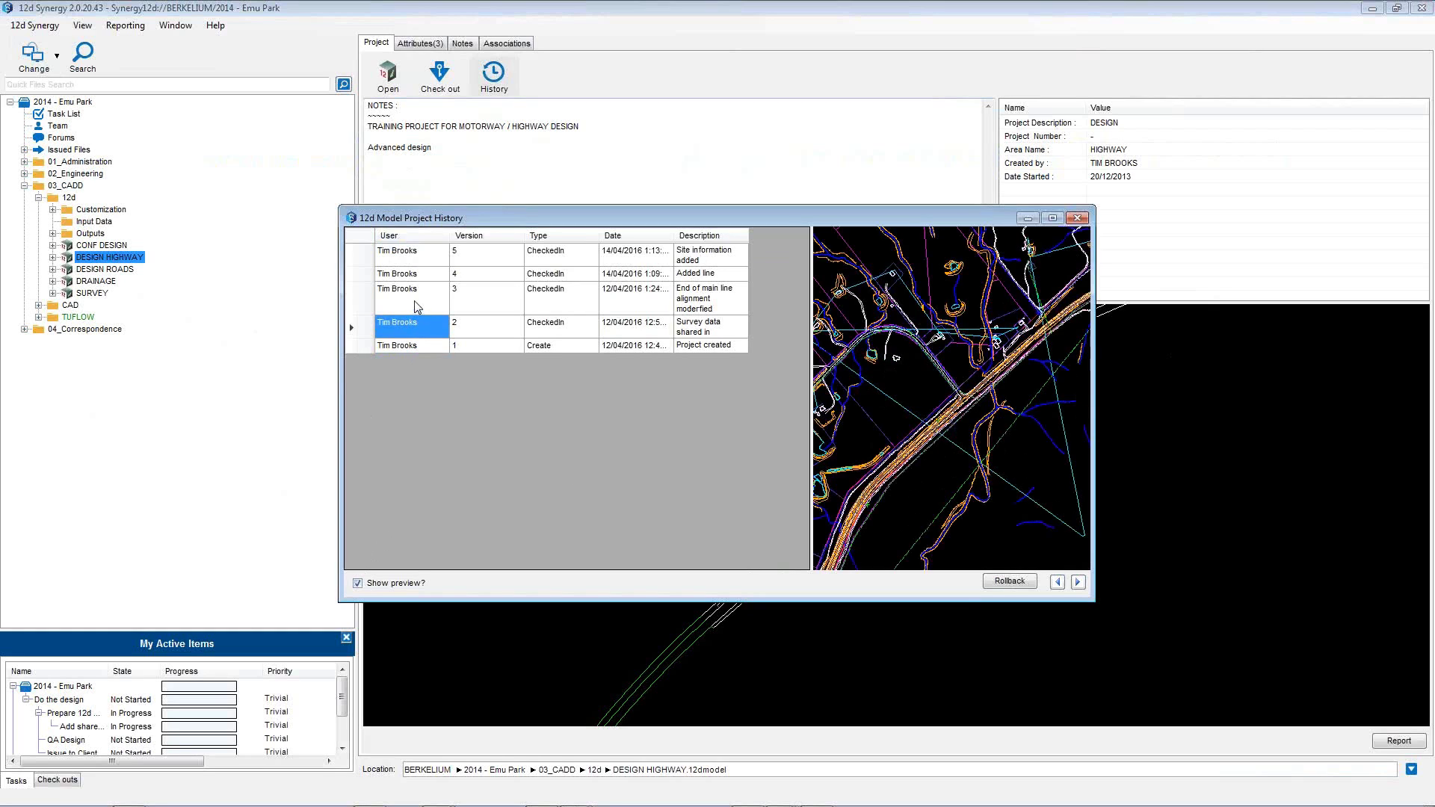
left_click(416, 307)
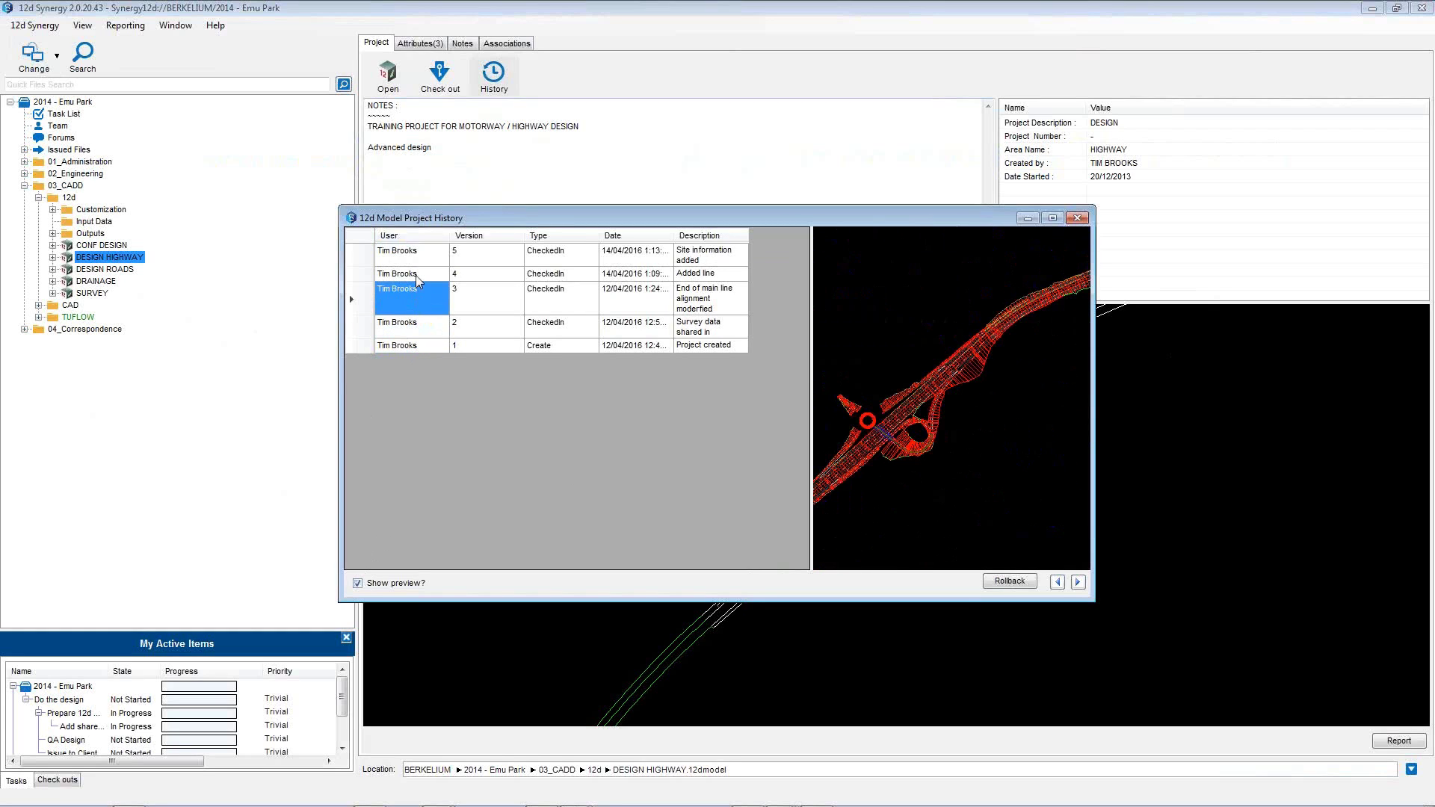
left_click(417, 277)
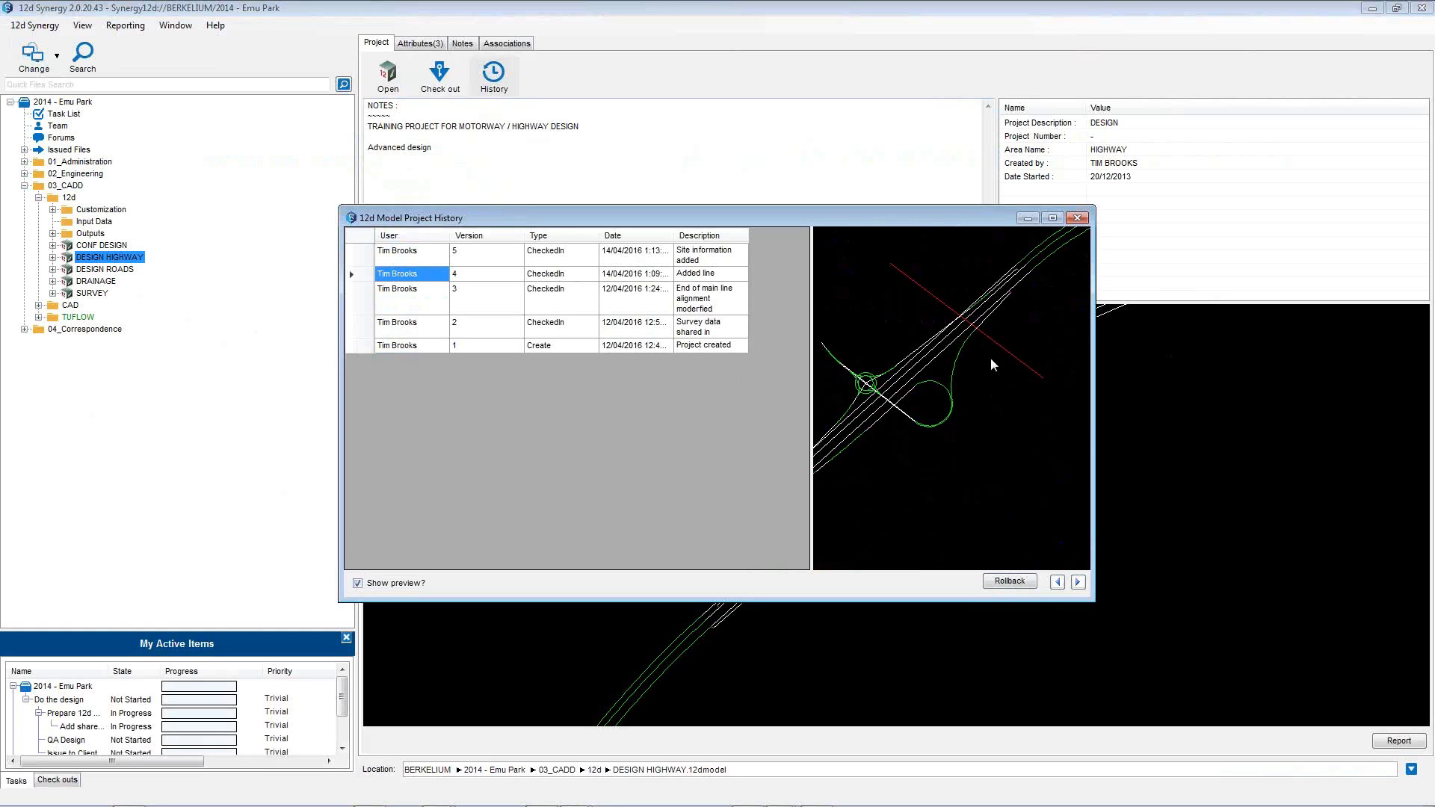
left_click(1077, 217)
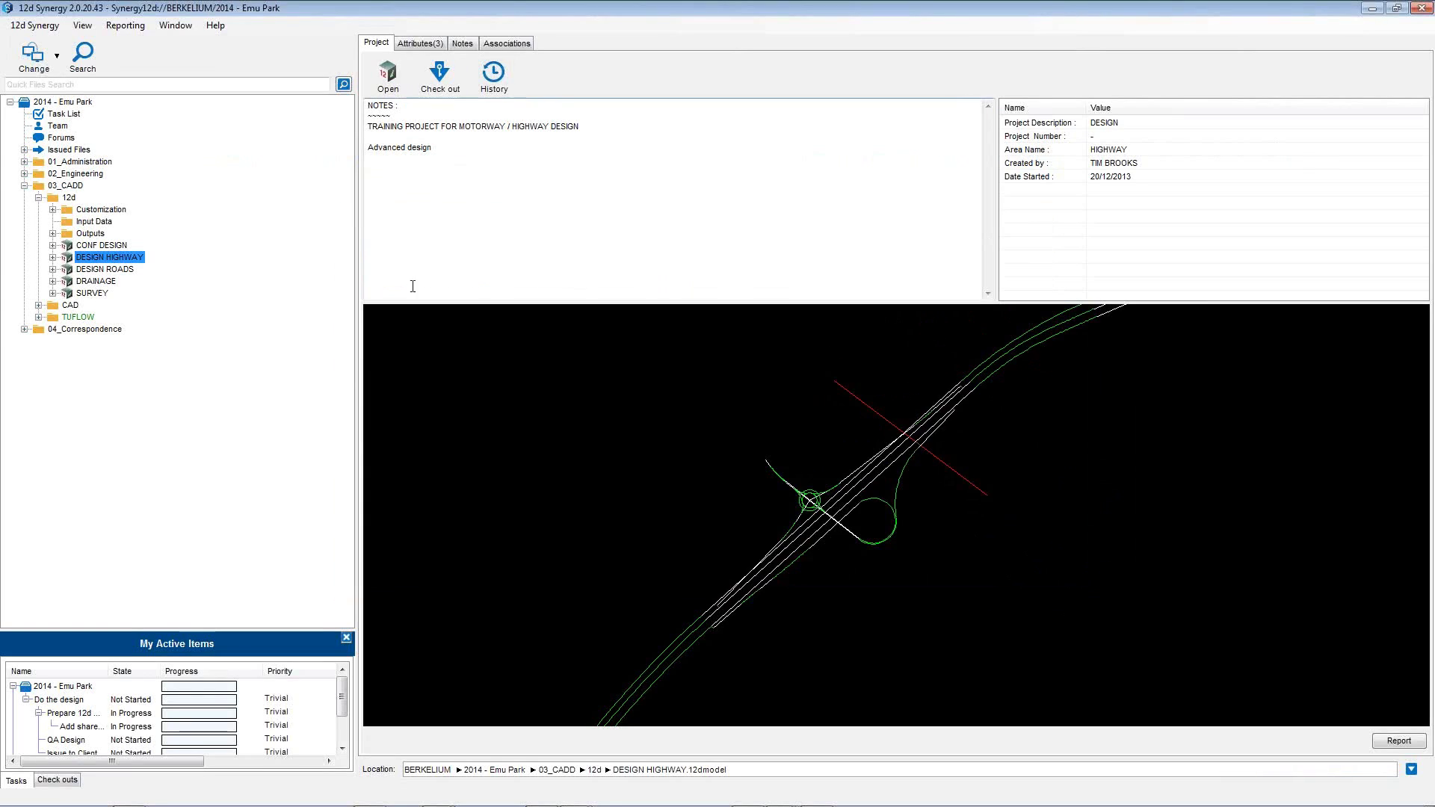
Check out the DESIGN HIGHWAY project and roll its local copy back to version 2, "Survey data shared in".
left_click(431, 73)
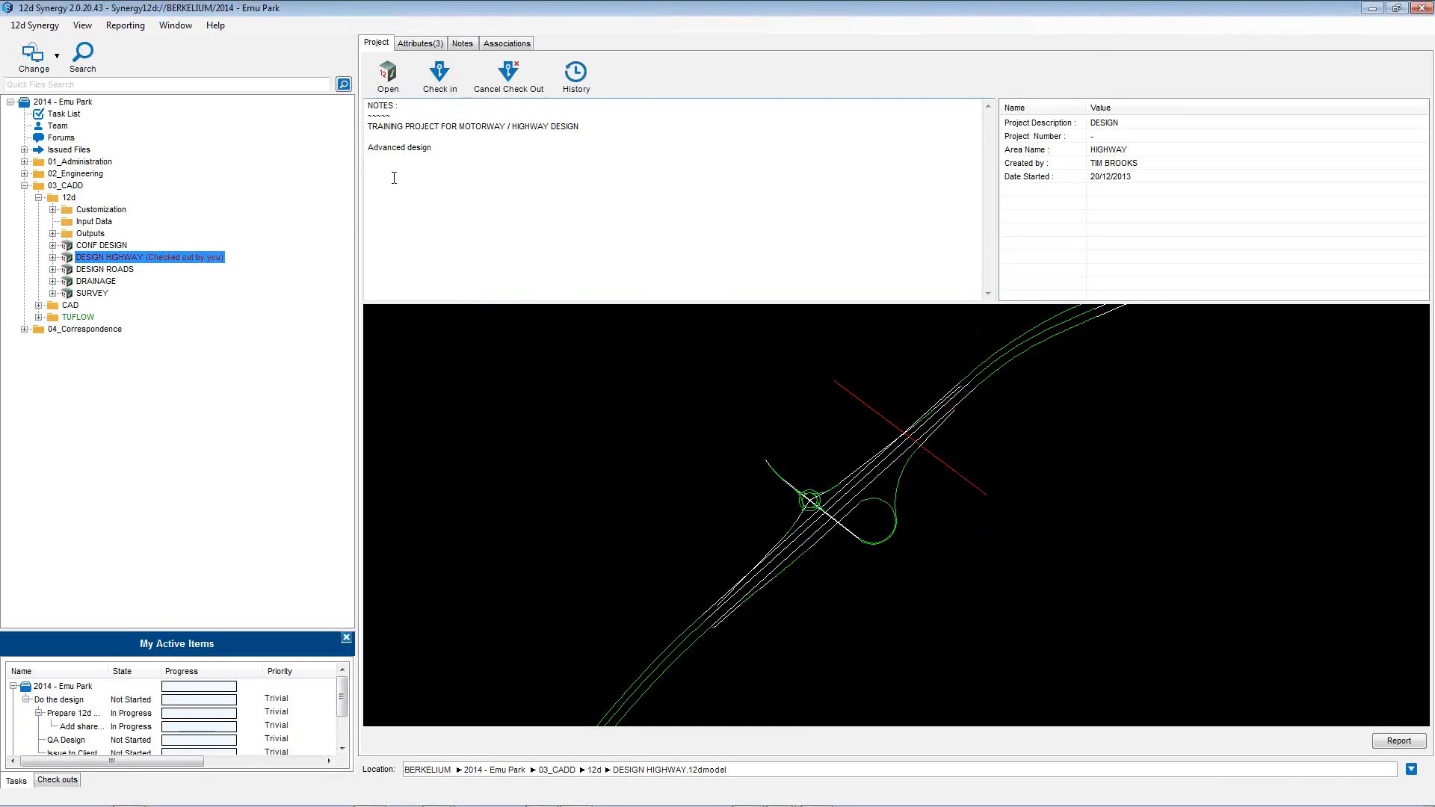
left_click(590, 87)
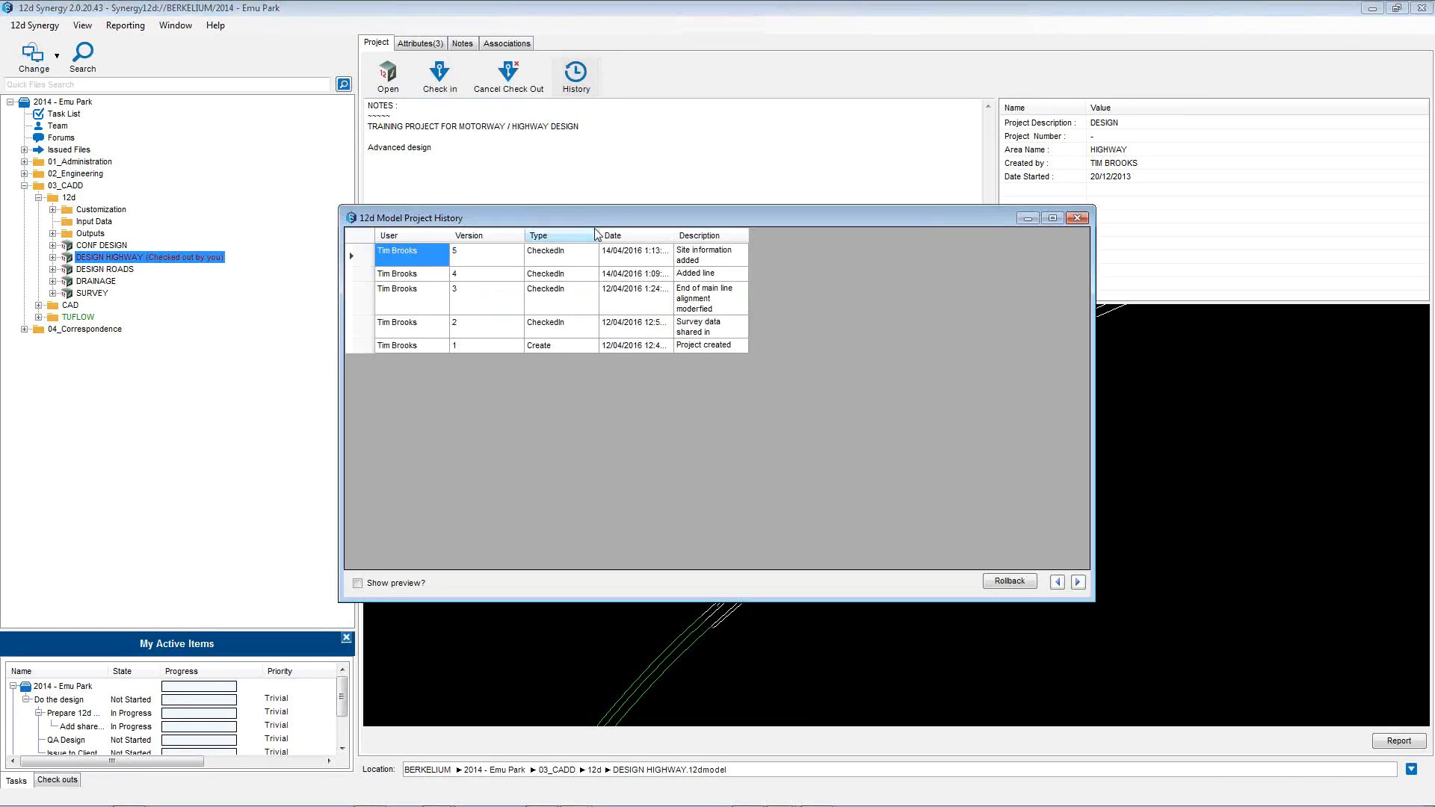
left_click(358, 329)
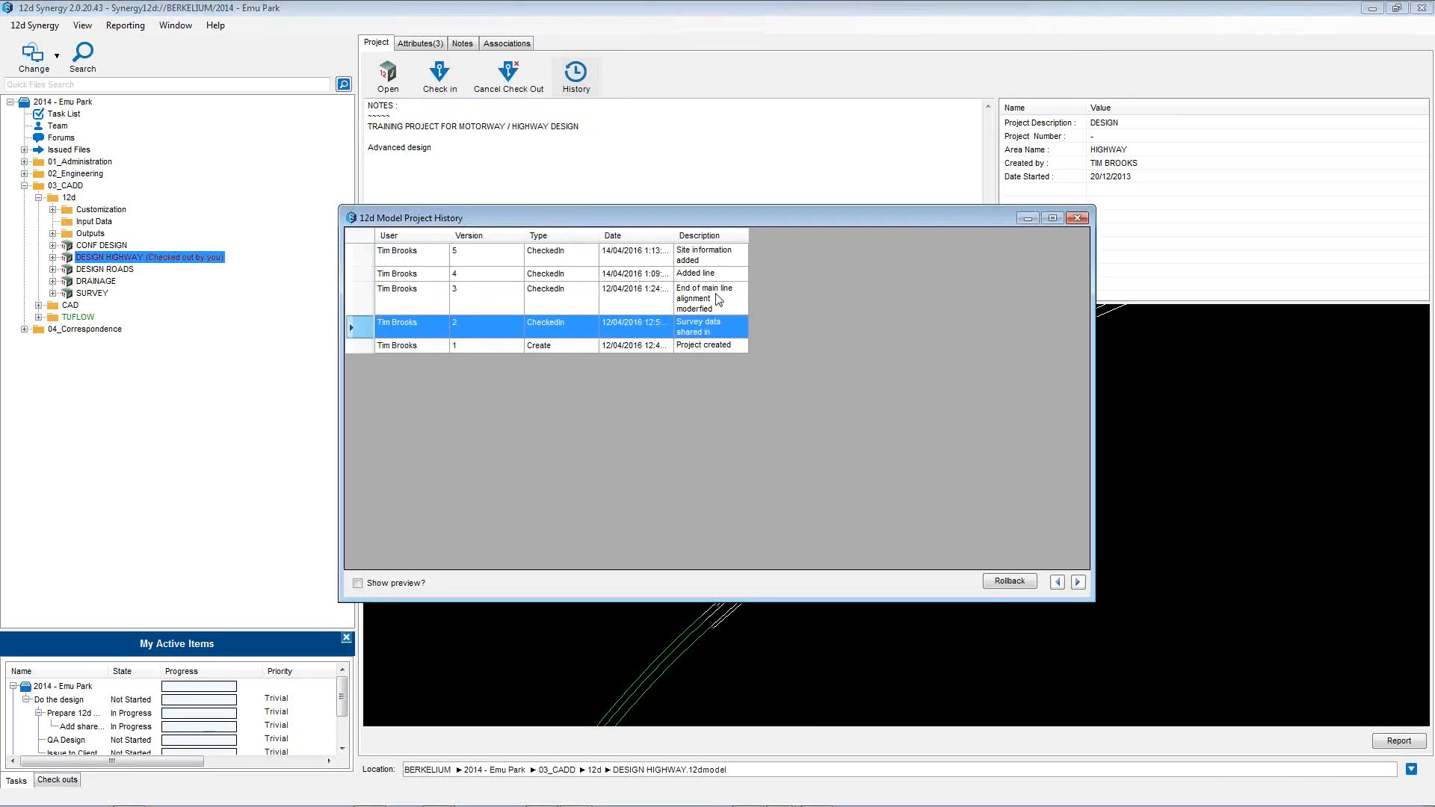
left_click(1013, 582)
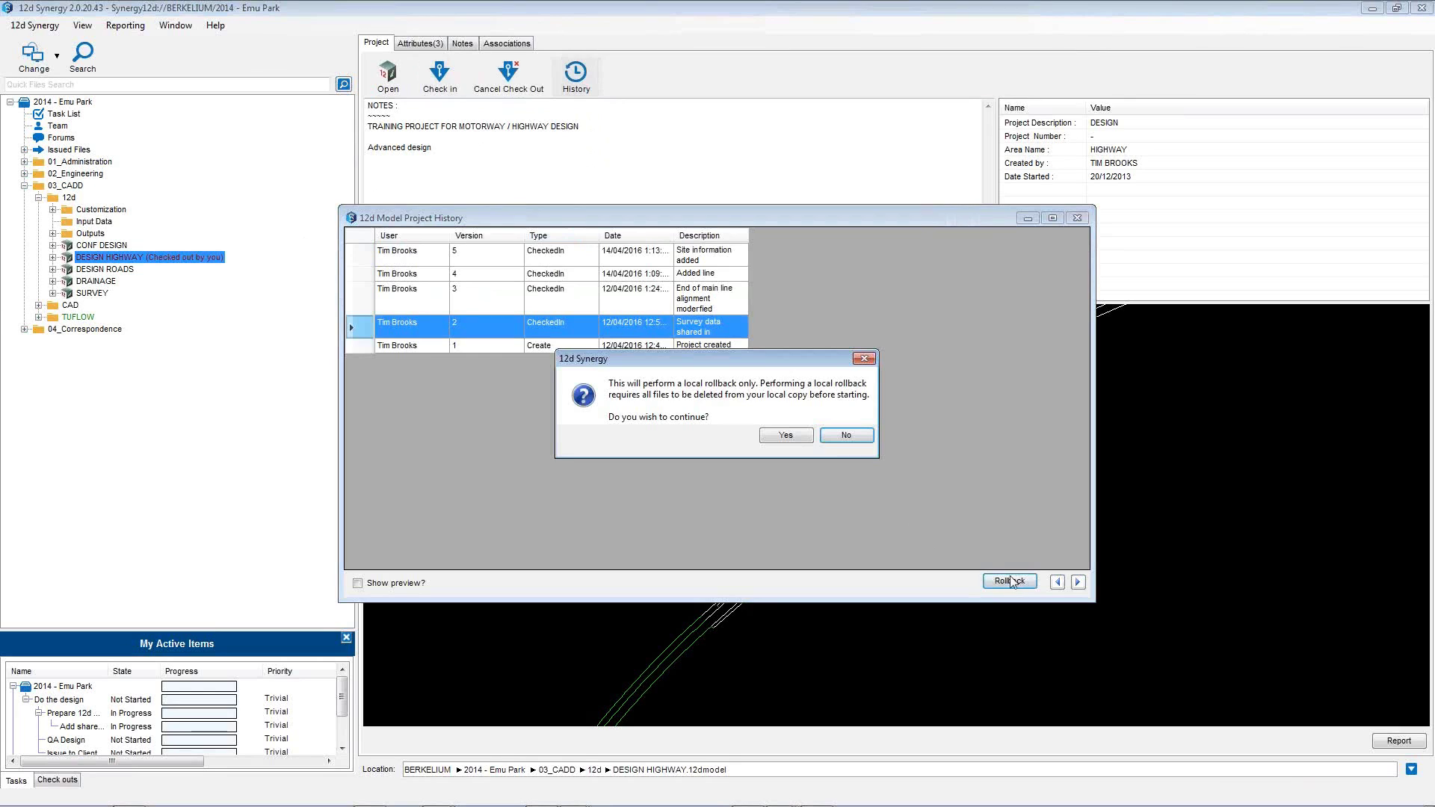
left_click(778, 437)
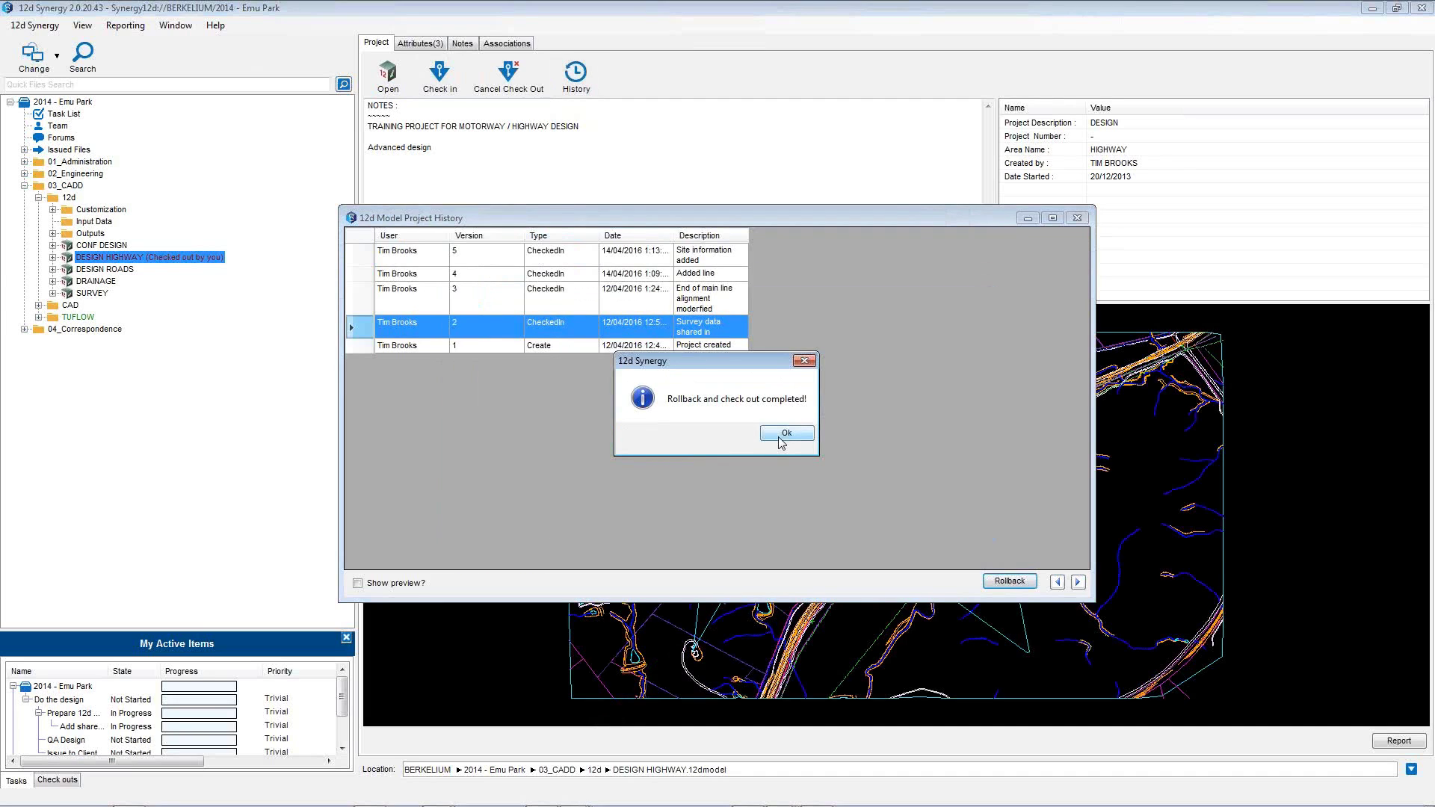
left_click(785, 434)
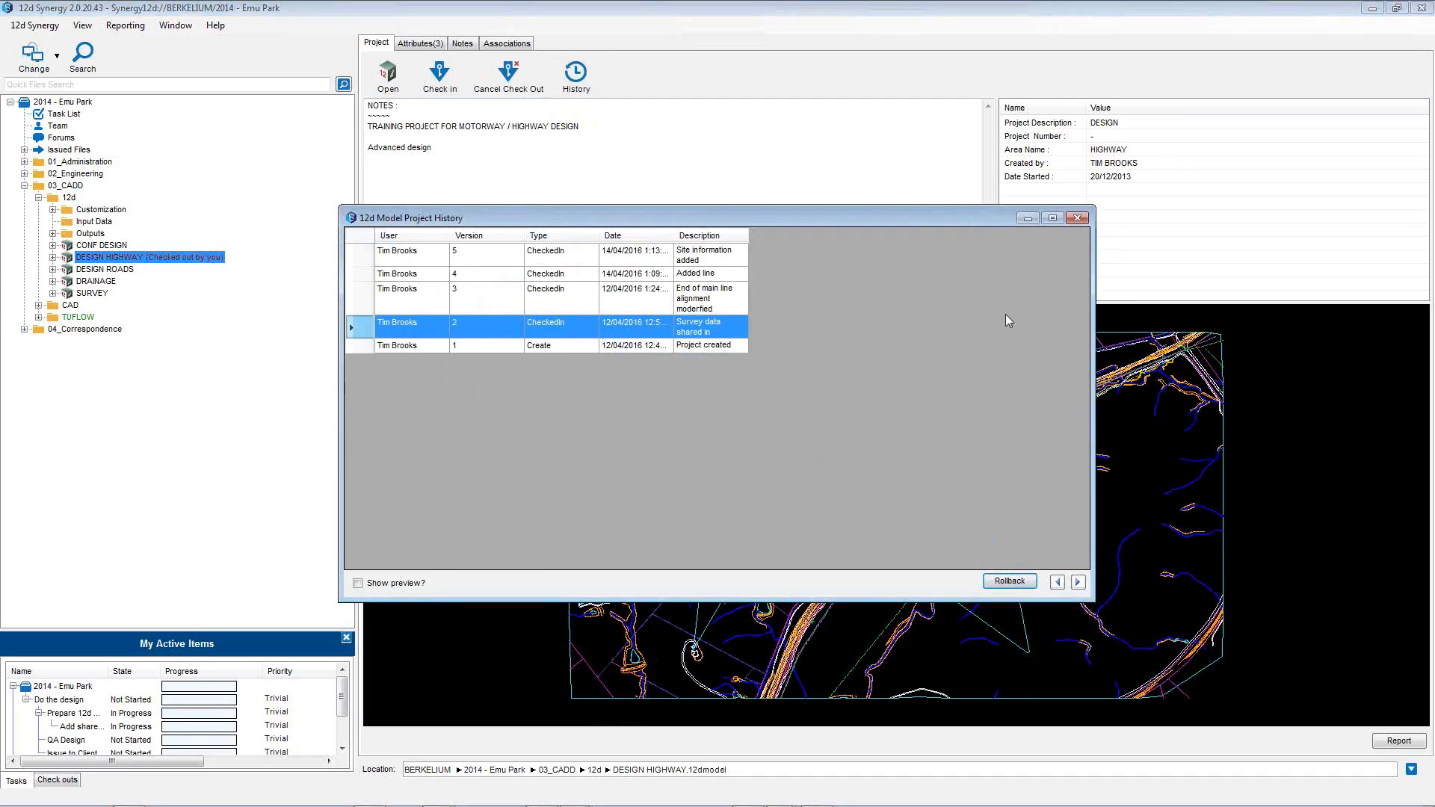
left_click(1076, 218)
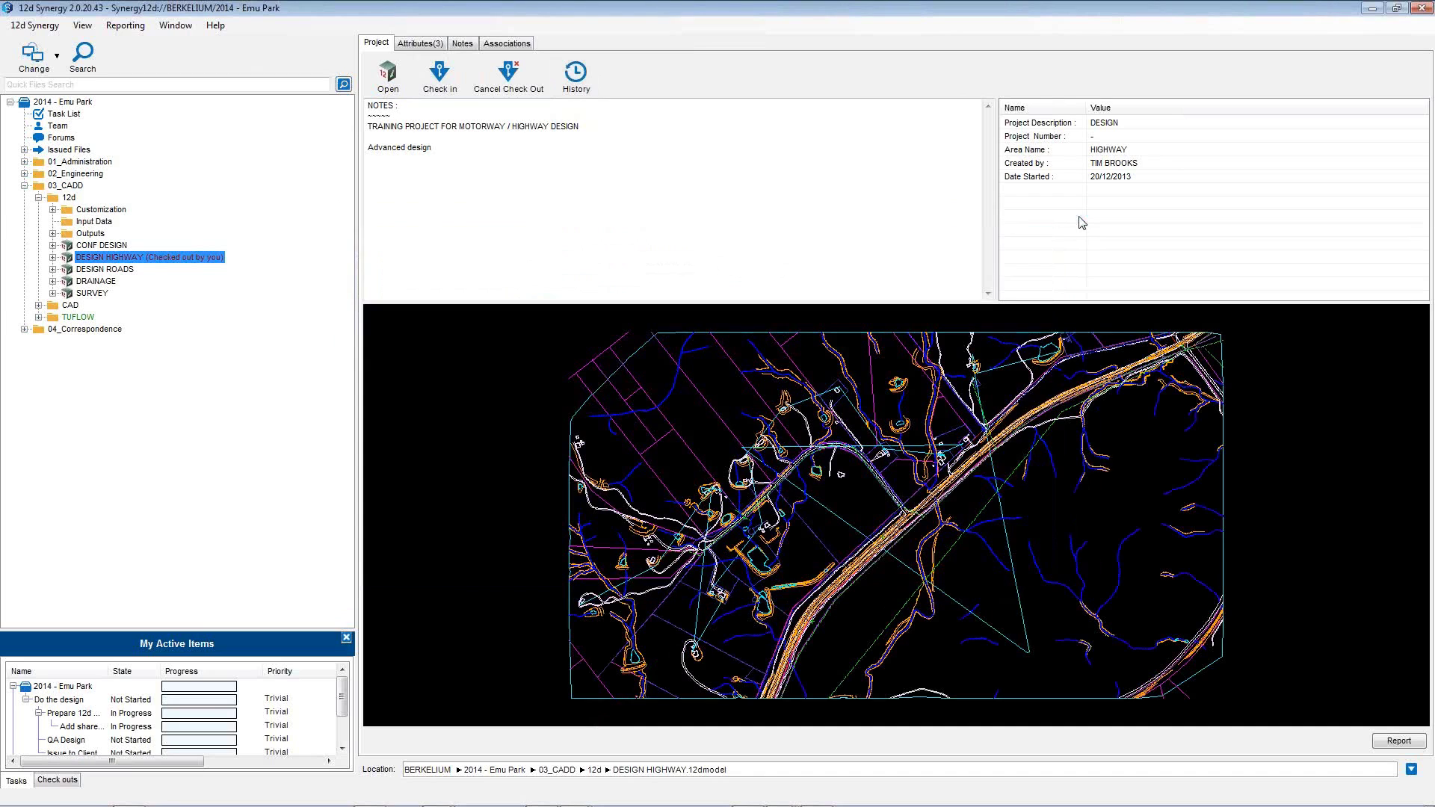
Open the rolled-back DESIGN HIGHWAY project in 12d Model and display the full alignments in the Plan ALIGNMENTS view.
left_click(388, 74)
left_click(775, 487)
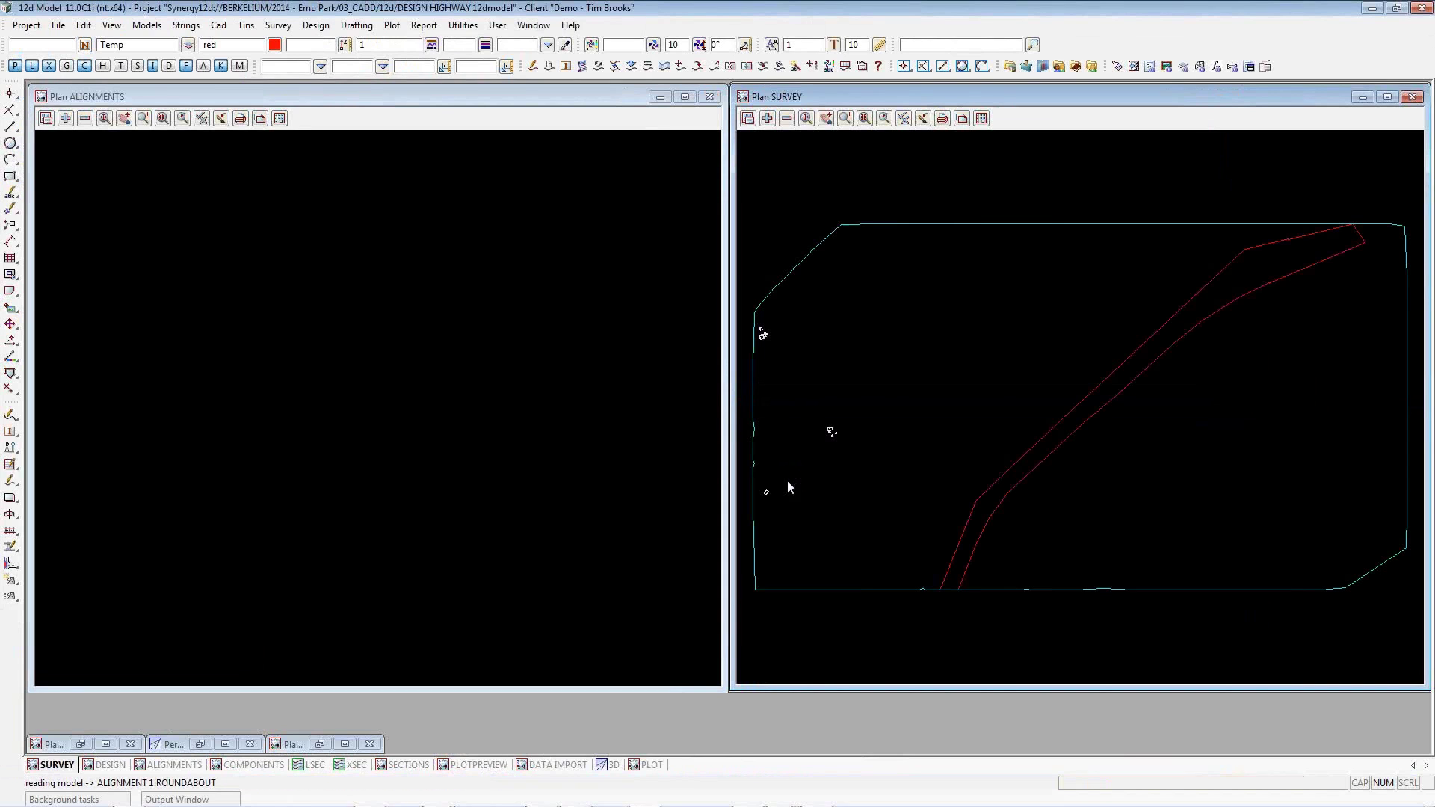
left_click(168, 764)
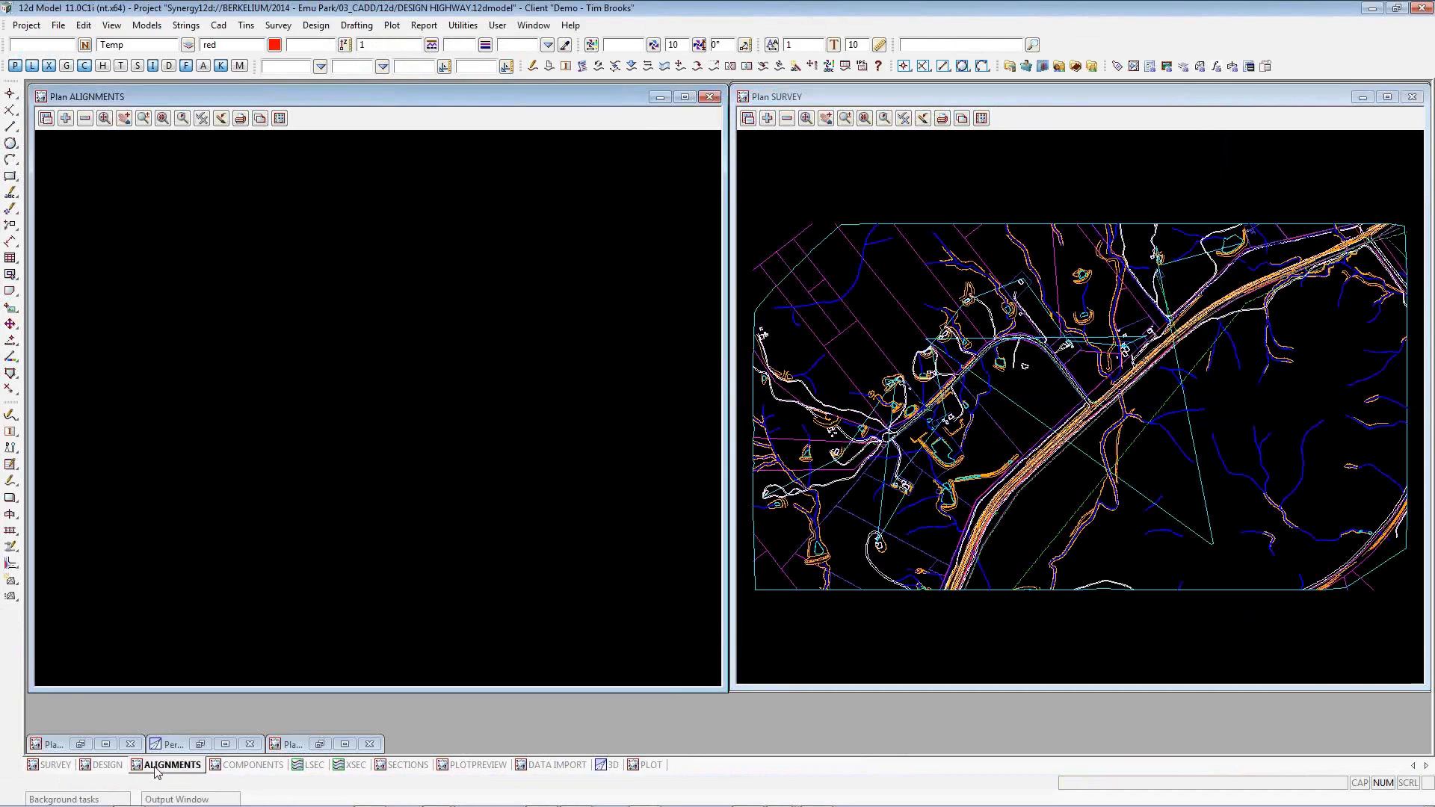
left_click(105, 121)
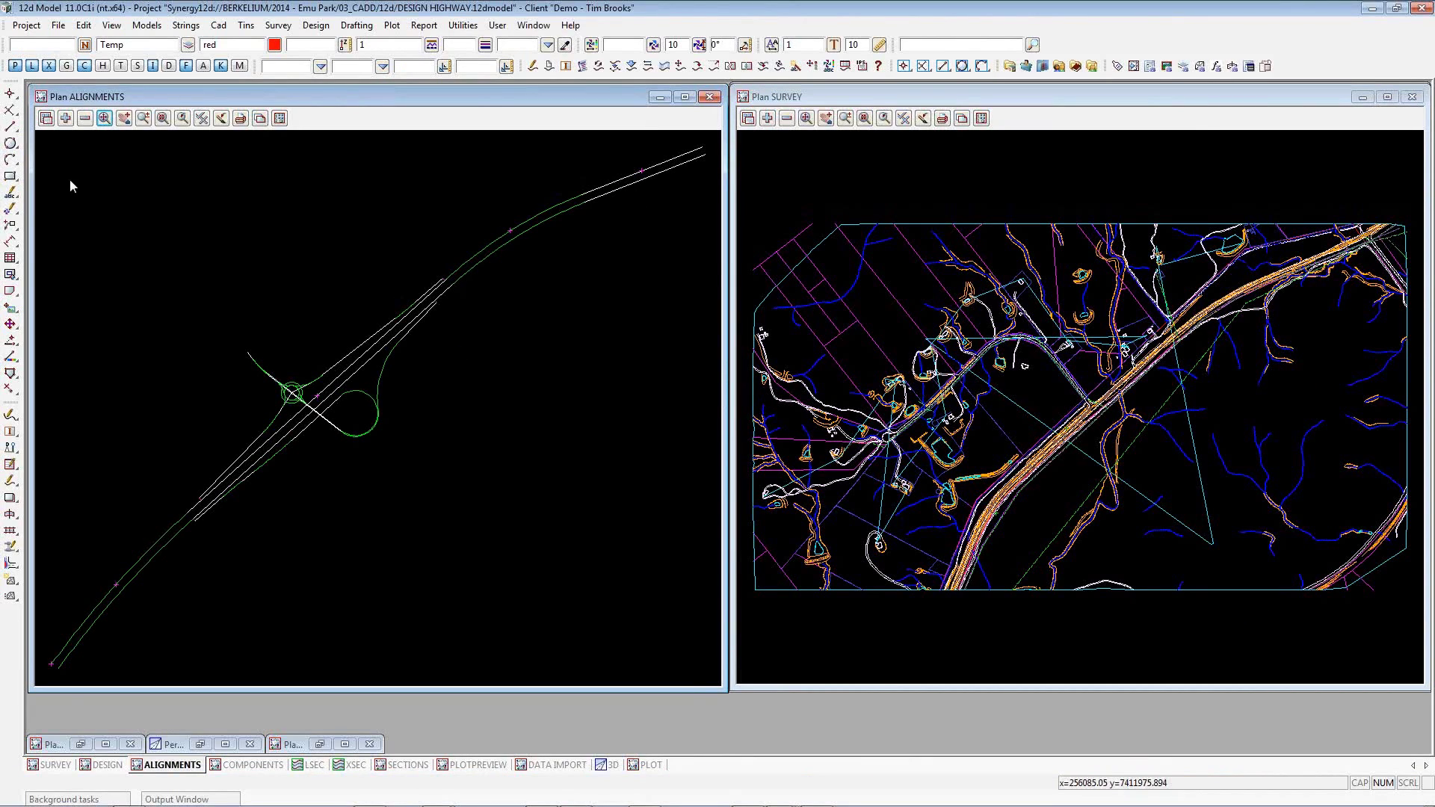
Exit 12d Model from the rolled-back DESIGN HIGHWAY project, returning to 12d Synergy.
key("alt")
key("Down")
key("Escape")
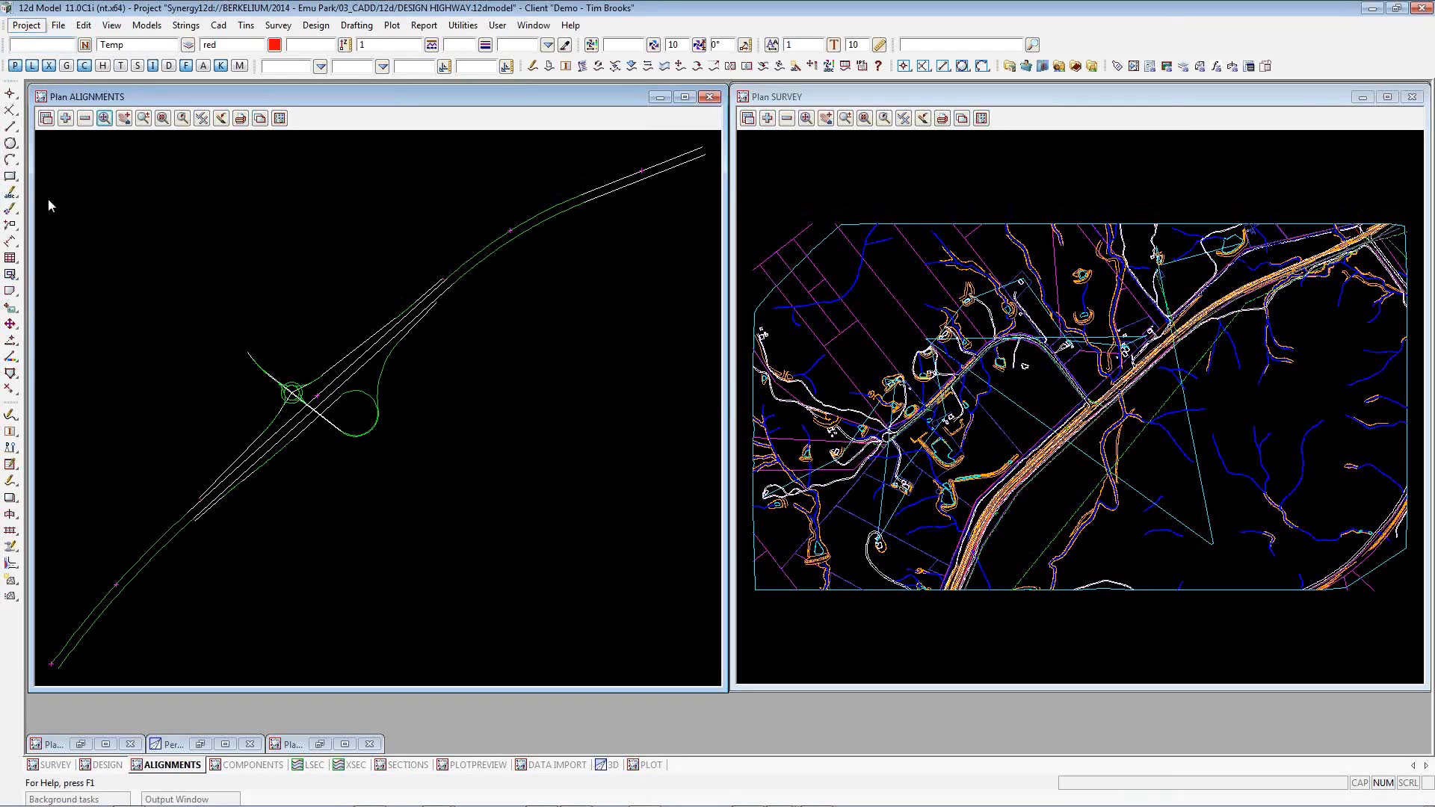
left_click(27, 25)
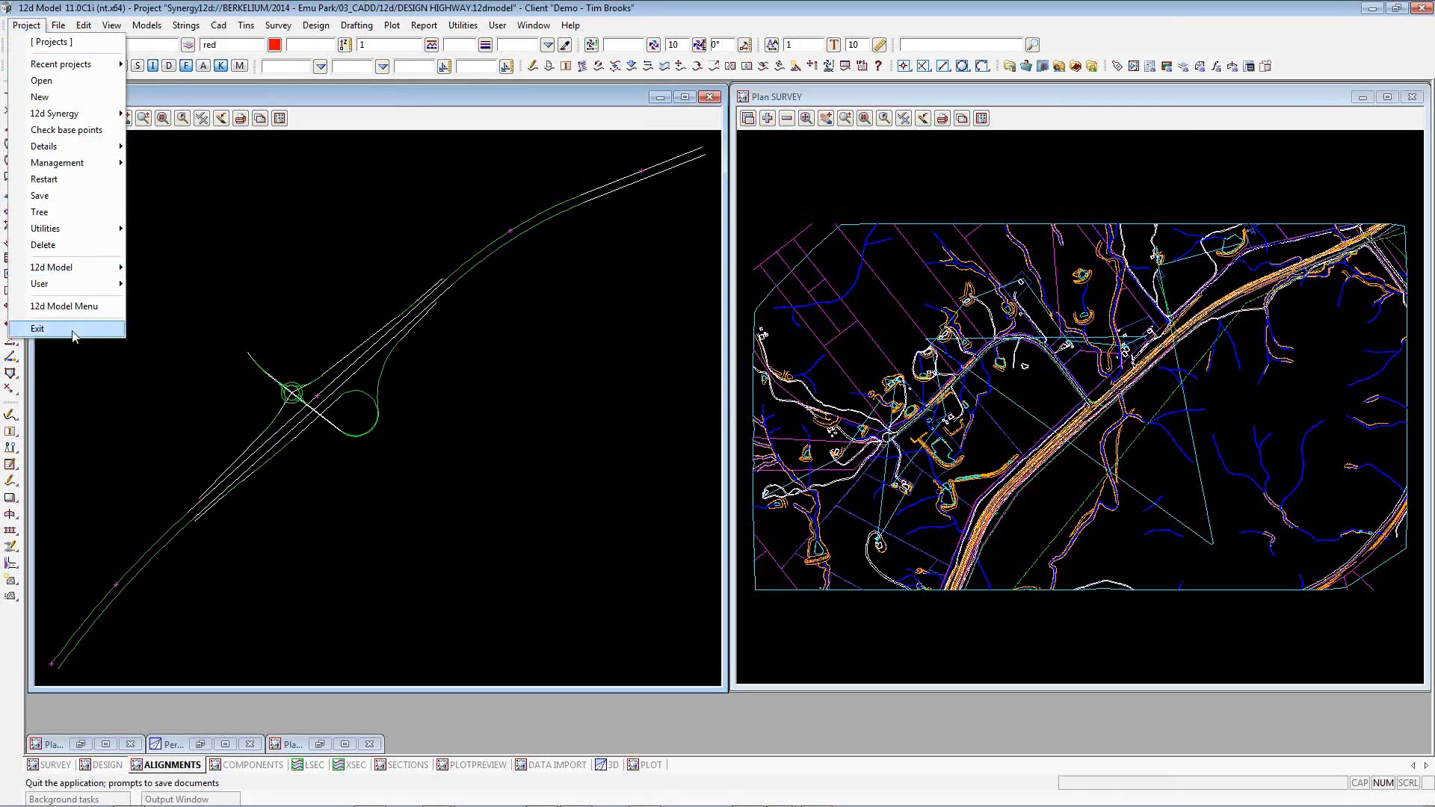
left_click(73, 330)
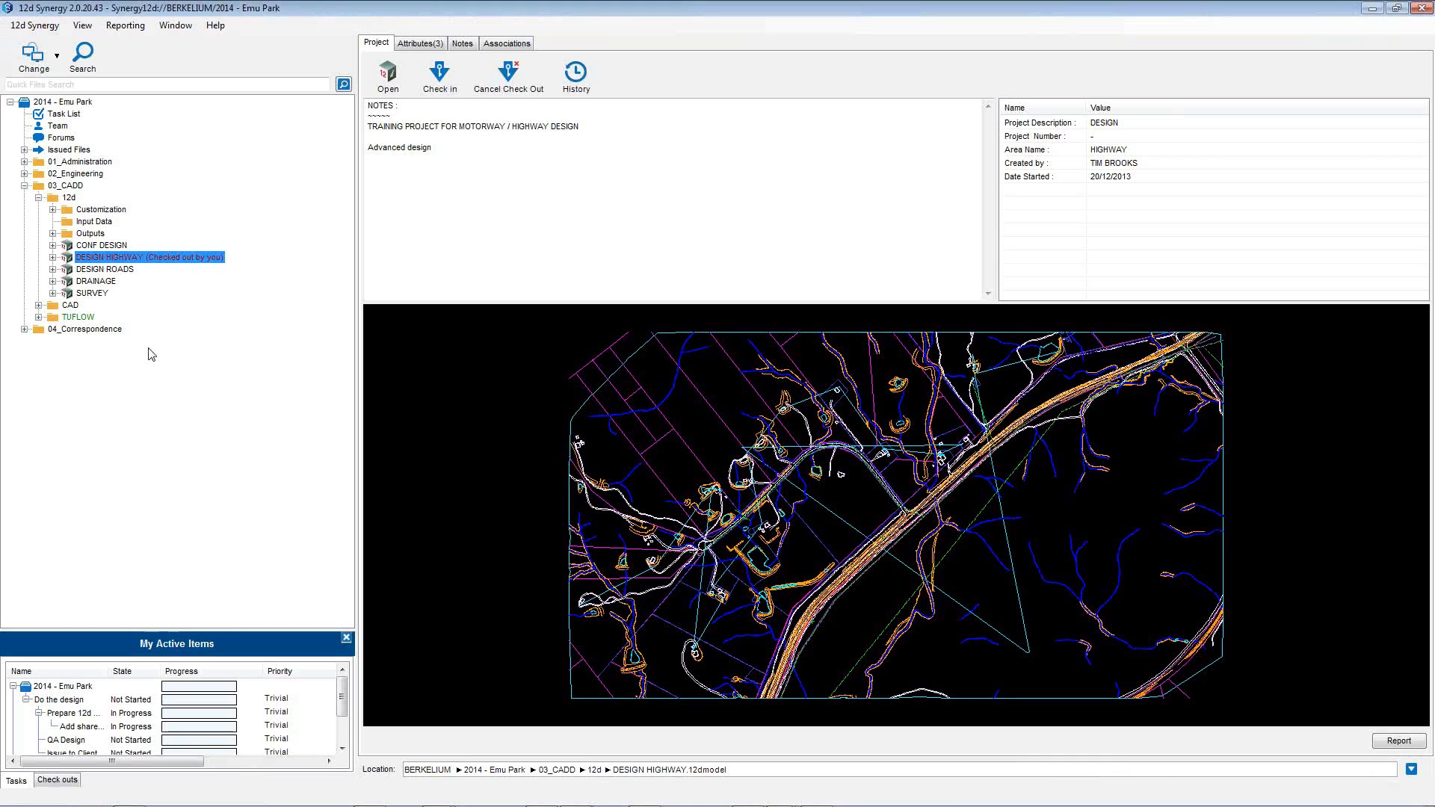
Check in the DESIGN HIGHWAY project with the description "back to old alignment" and open its version history.
left_click(440, 76)
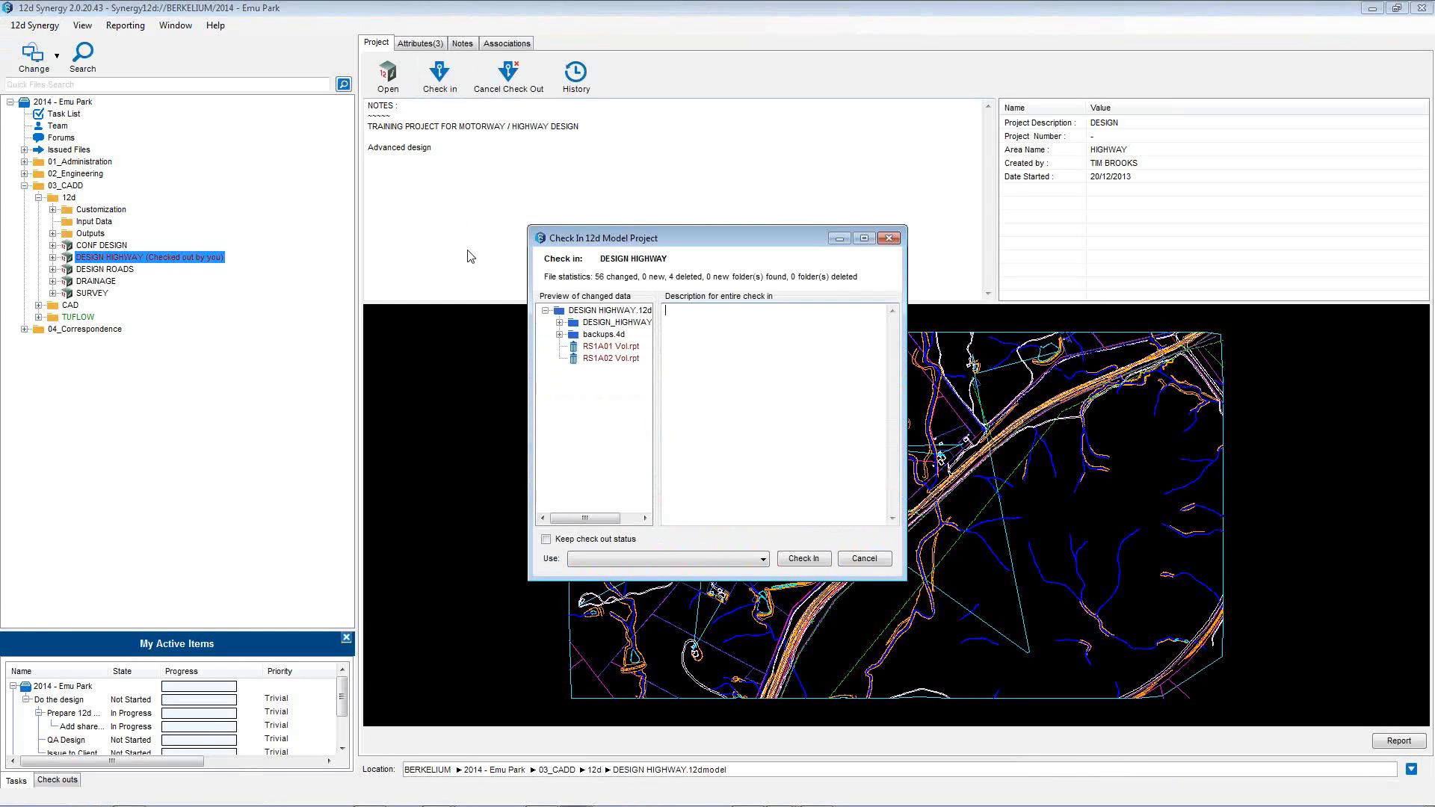
type("back to old alignment")
left_click(798, 564)
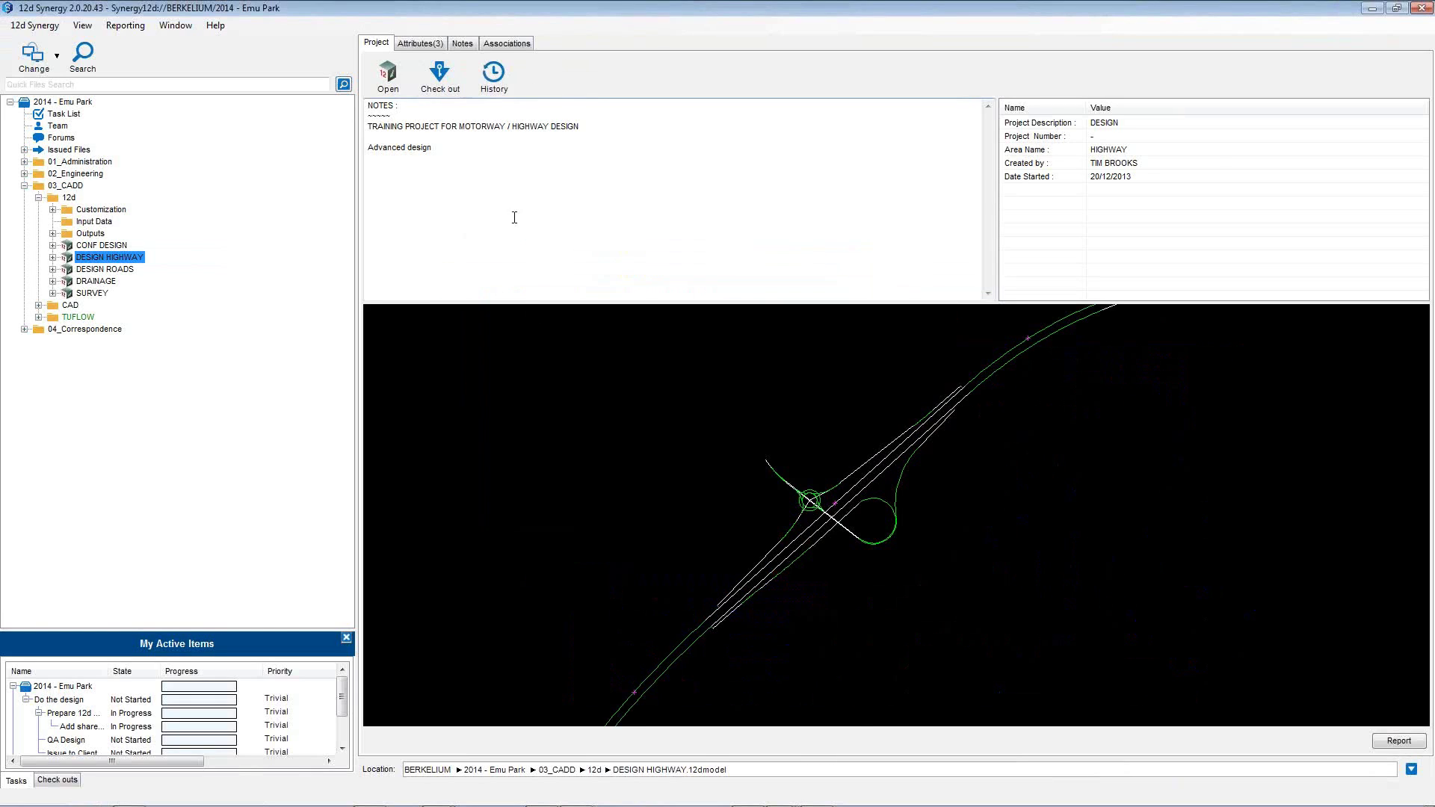
left_click(492, 75)
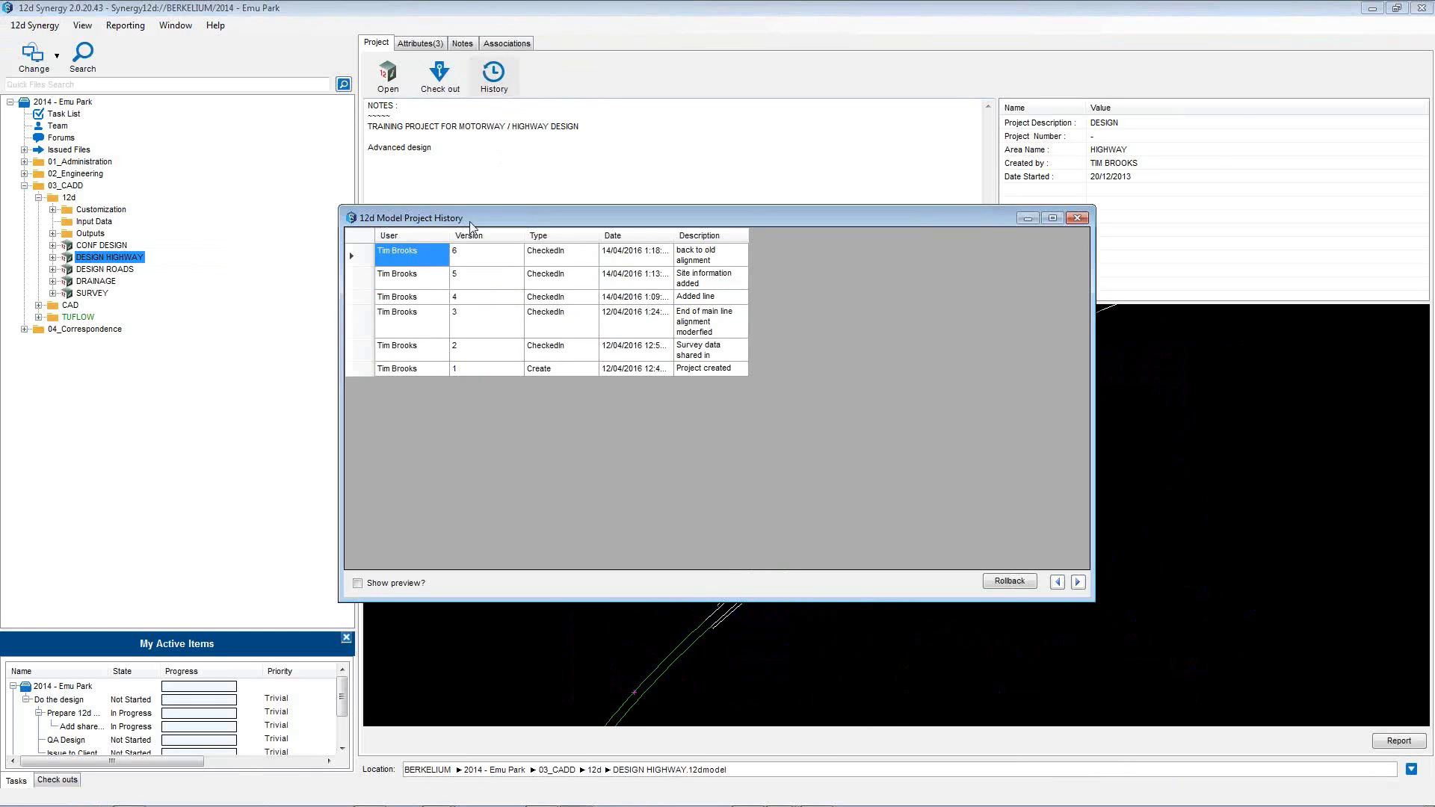